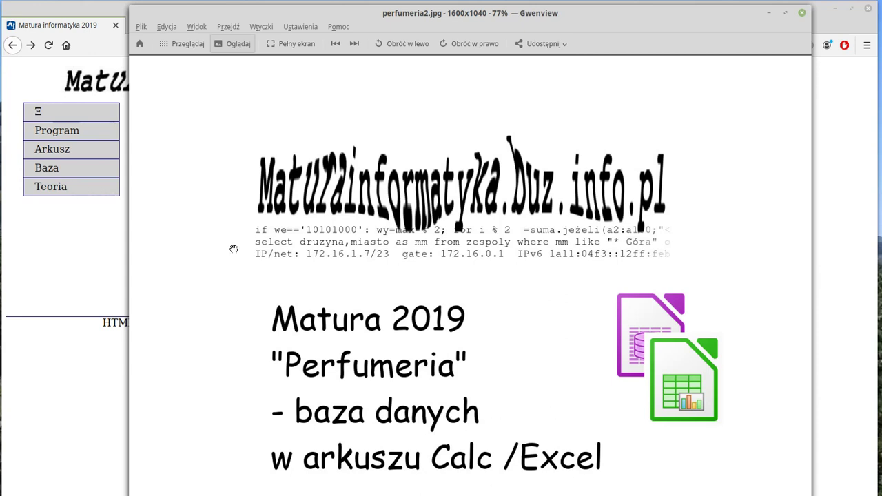
# - Bring the Firefox window with the matinf.buz.info.pl home page in front of Gwenview
pyautogui.click(83, 233)
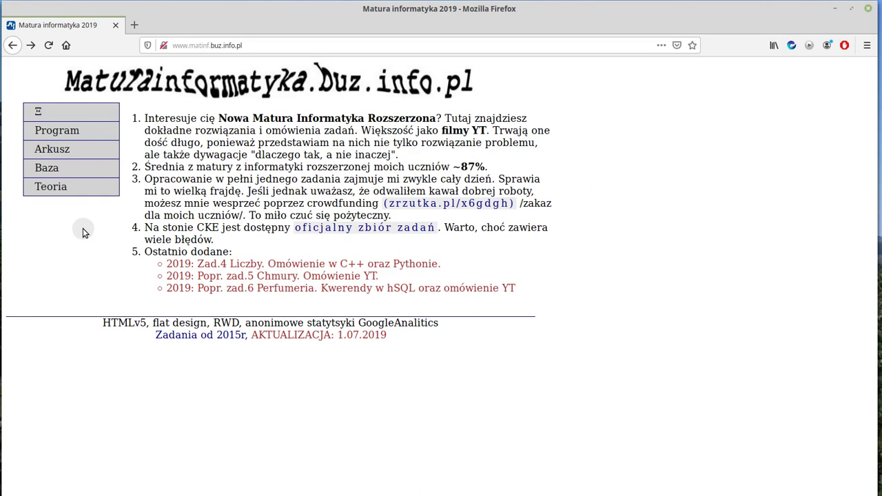
# - Open the Matura 2019 zadanie 6 Perfumeria task description from the Baza section
pyautogui.click(69, 112)
pyautogui.click(68, 167)
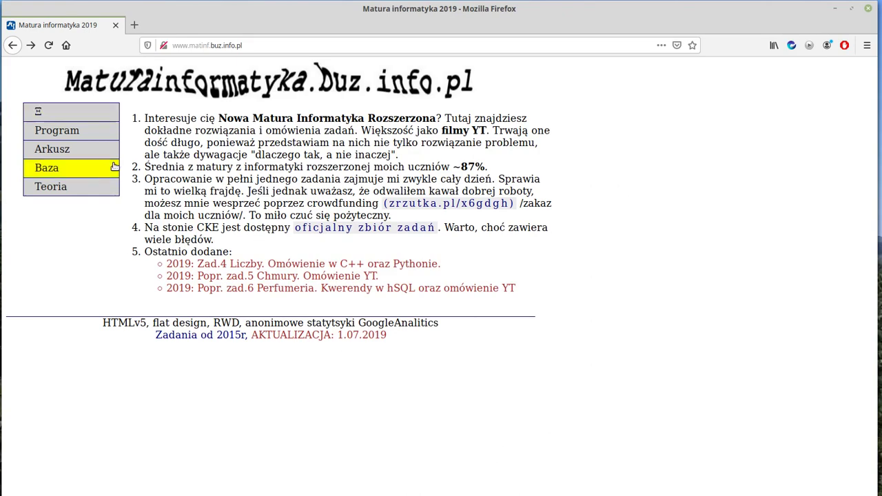
pyautogui.click(13, 44)
pyautogui.click(32, 46)
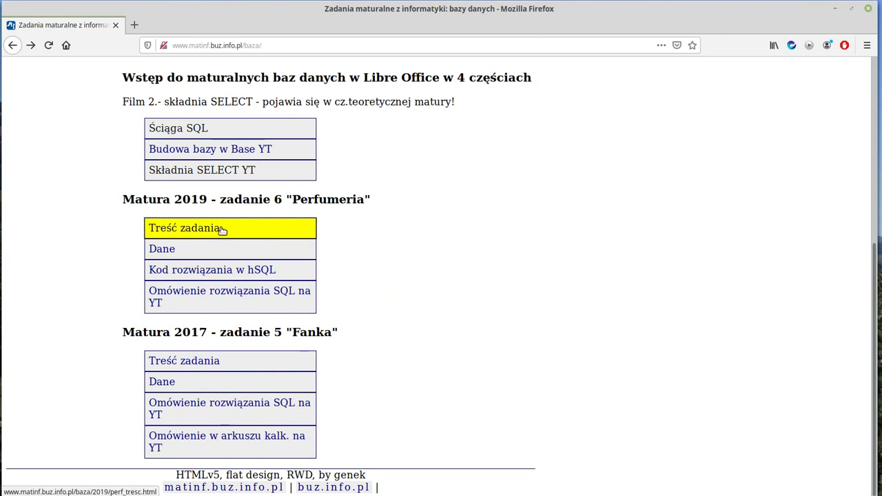
pyautogui.click(32, 45)
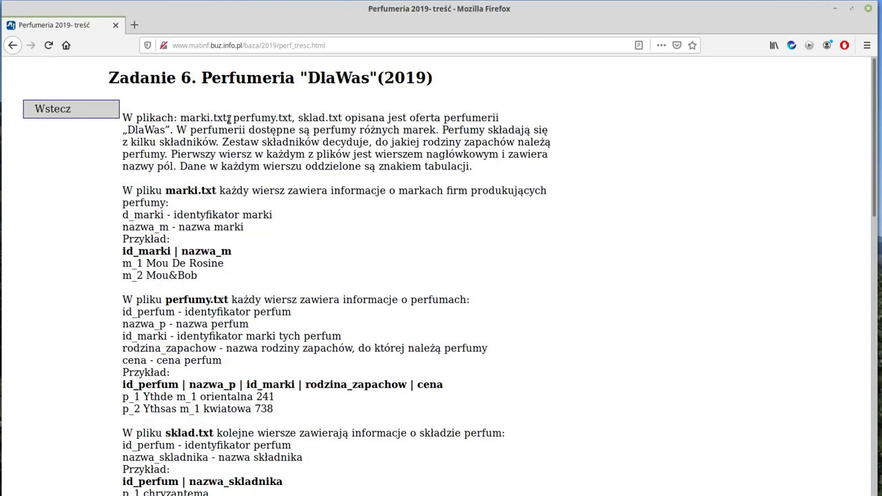
# - Read through the task text, highlighting the data file names marki, perfumy and sklad
pyautogui.scroll(-1, 229, 119)
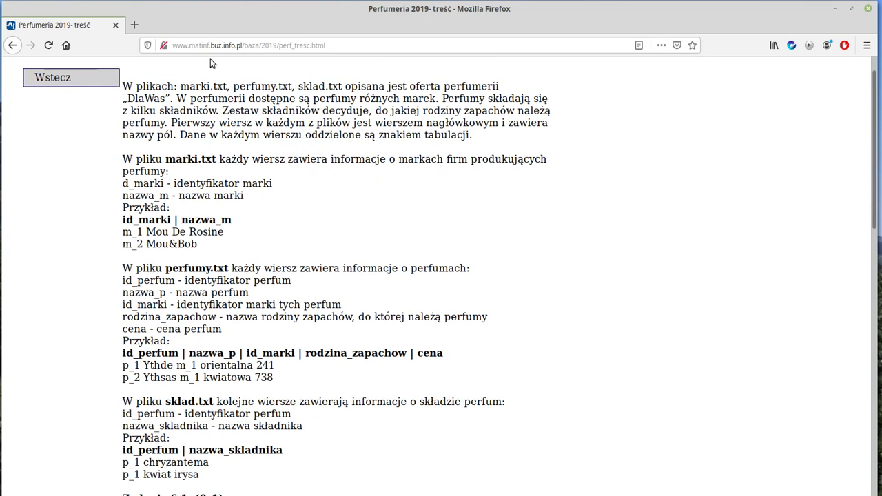
pyautogui.moveTo(189, 87); pyautogui.dragTo(338, 88)
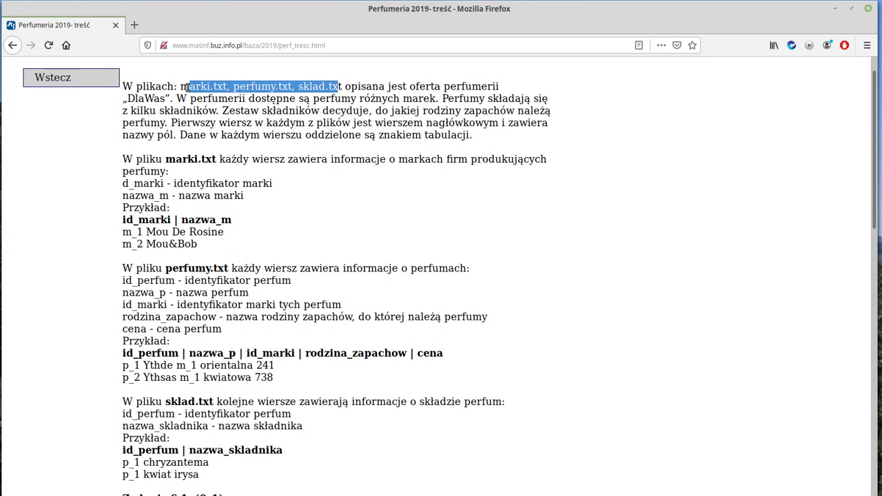
pyautogui.click(300, 189)
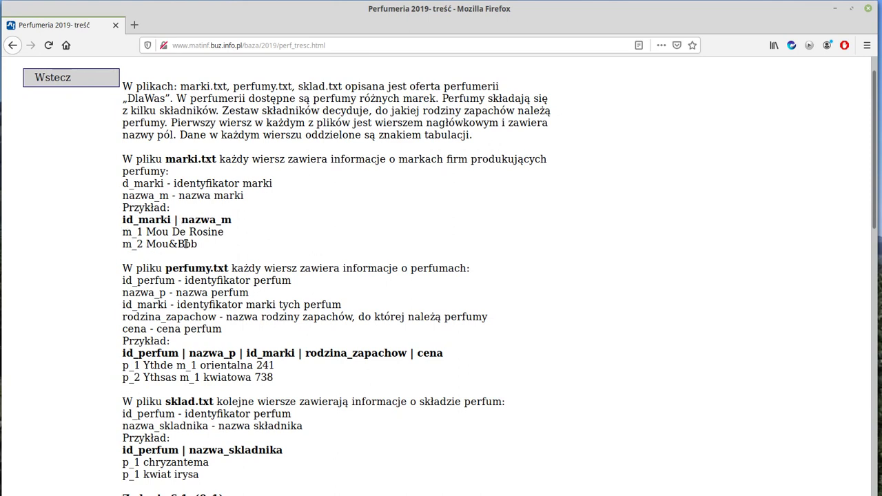
pyautogui.scroll(-2, 234, 248)
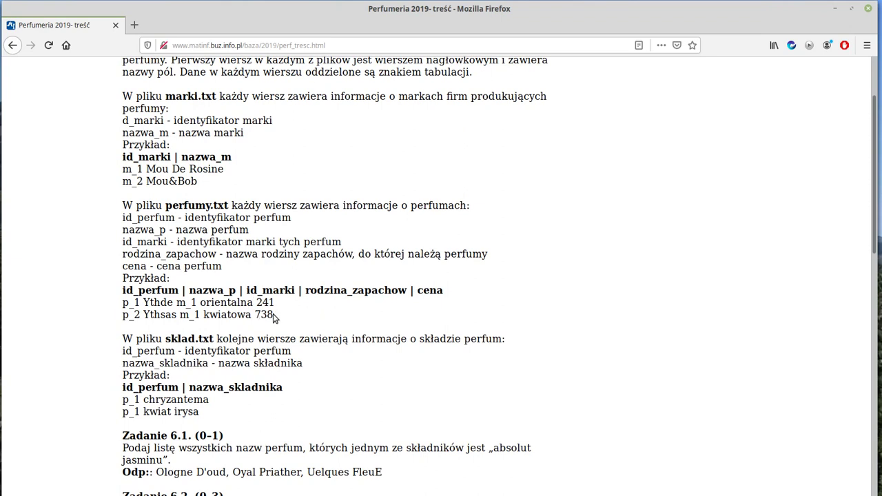
pyautogui.scroll(-2, 285, 322)
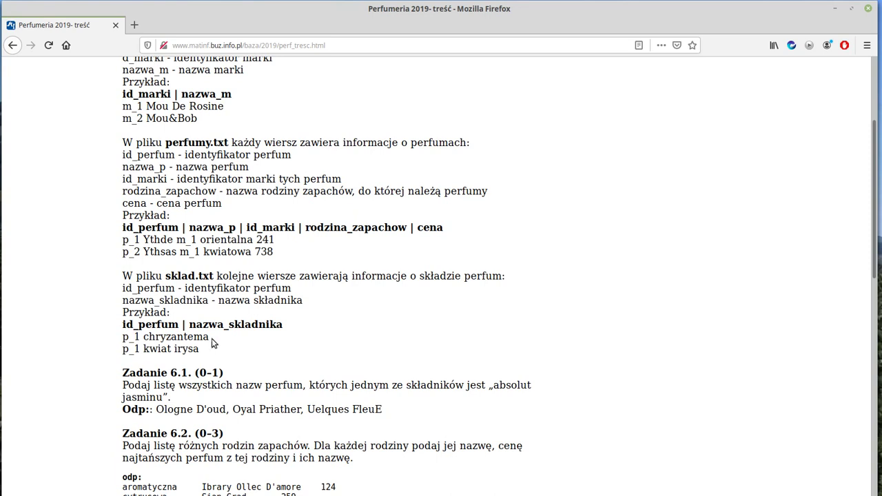
pyautogui.scroll(5, 316, 298)
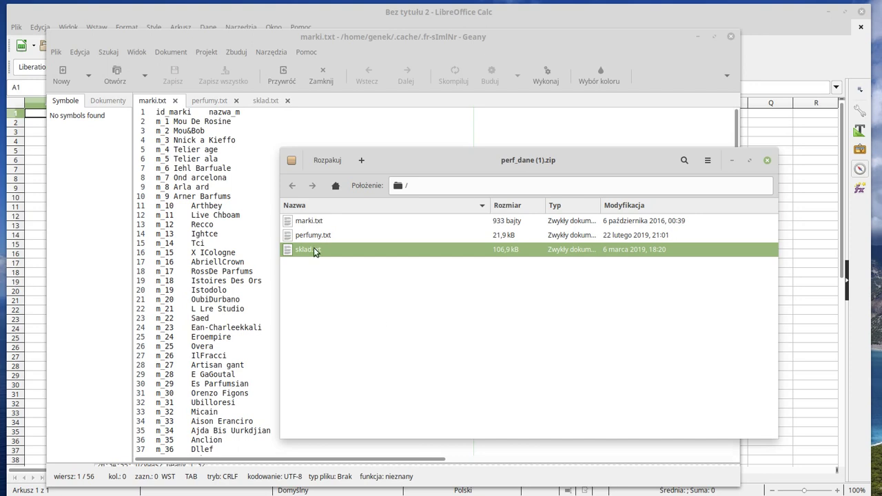
# - Copy the whole marki.txt brand list (m_1 to m_54) in Geany and switch to Calc
pyautogui.click(244, 186)
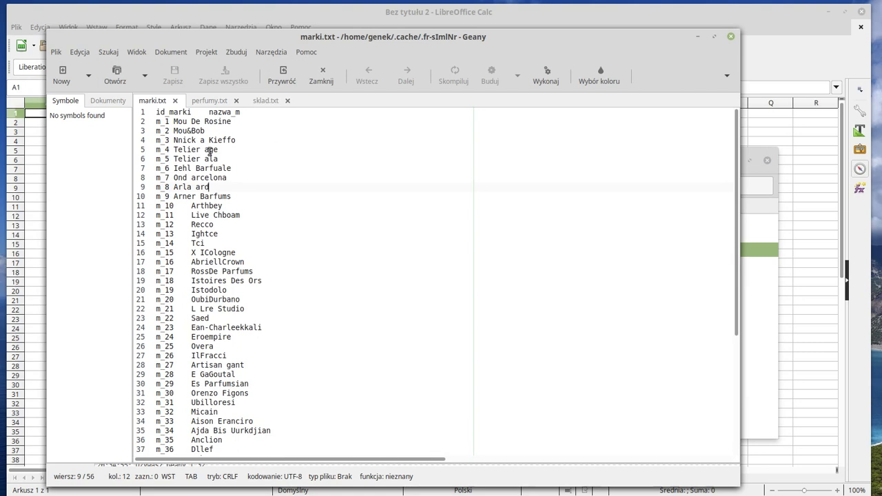
pyautogui.hotkey('ctrl', 'a')
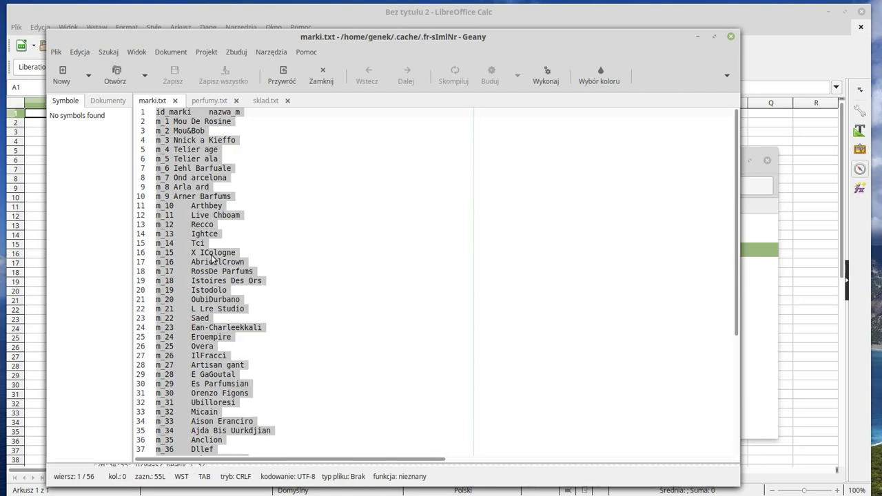
pyautogui.click(212, 253)
pyautogui.hotkey('ctrl', 'End')
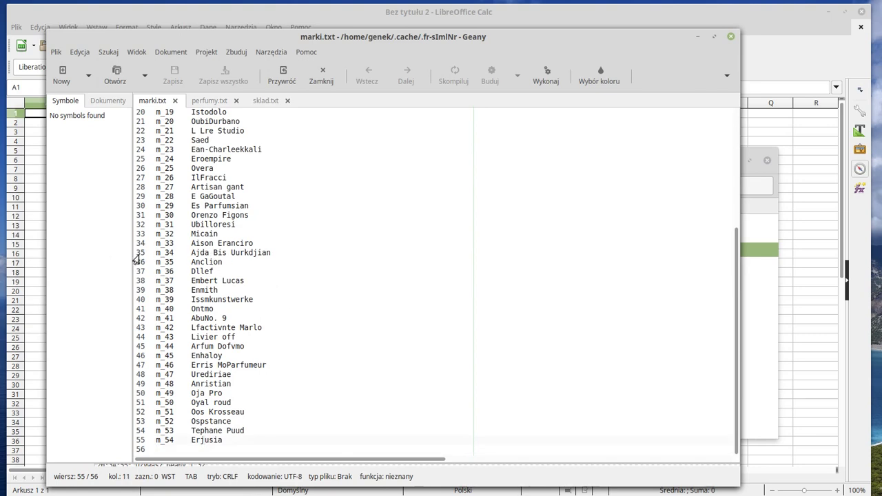
pyautogui.hotkey('ctrl', 'q')
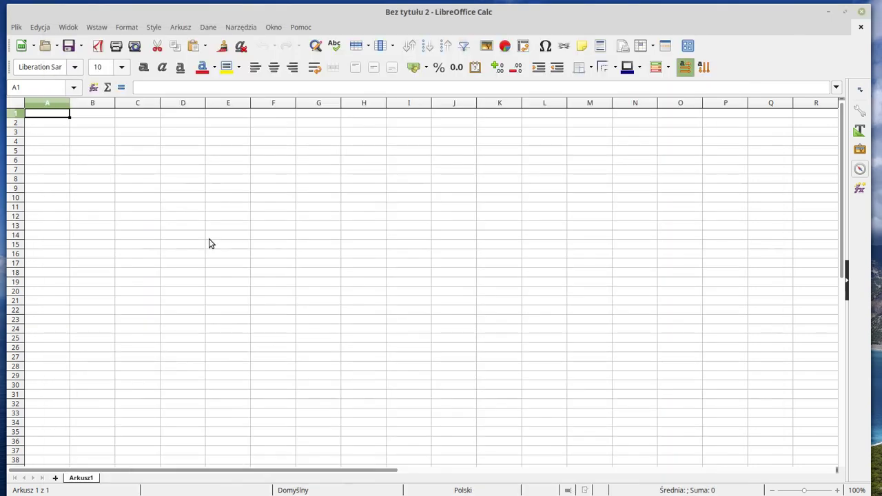
# - Paste the brand list as tab-separated text, filling A1:B55 under id_marki and nazwa_m
pyautogui.hotkey('ctrl', 'v')
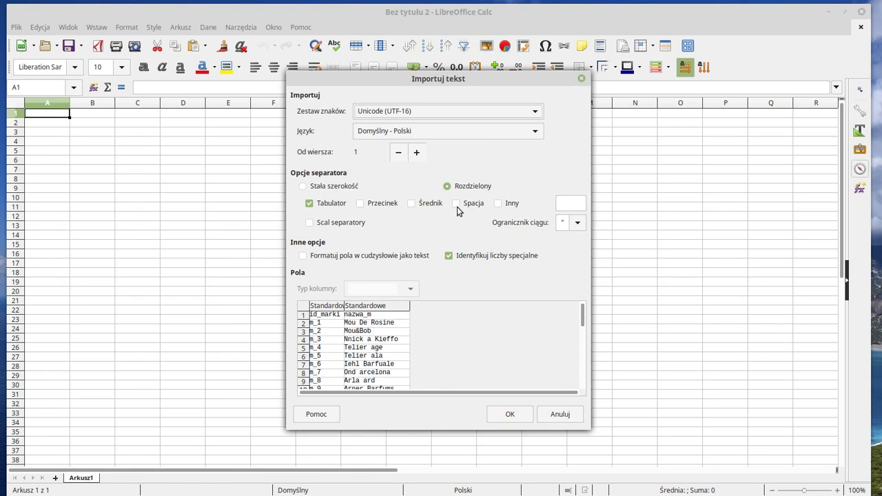
pyautogui.click(510, 415)
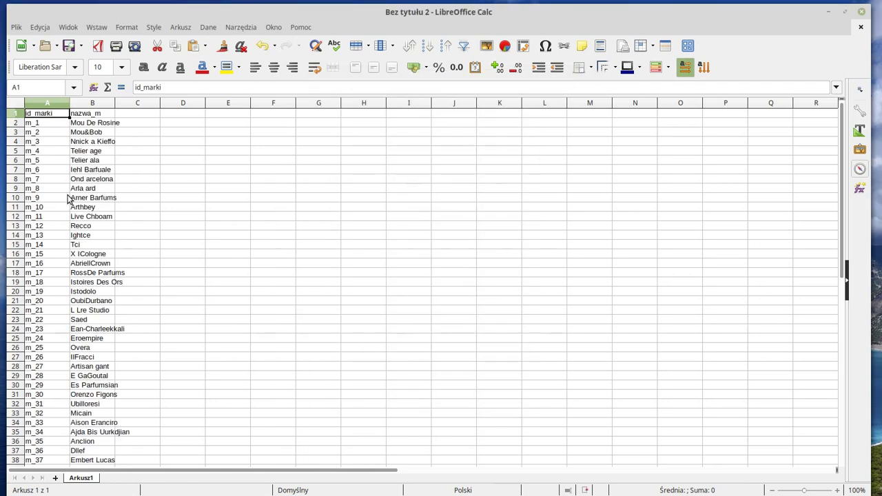
pyautogui.hotkey('ctrl', 'Down')
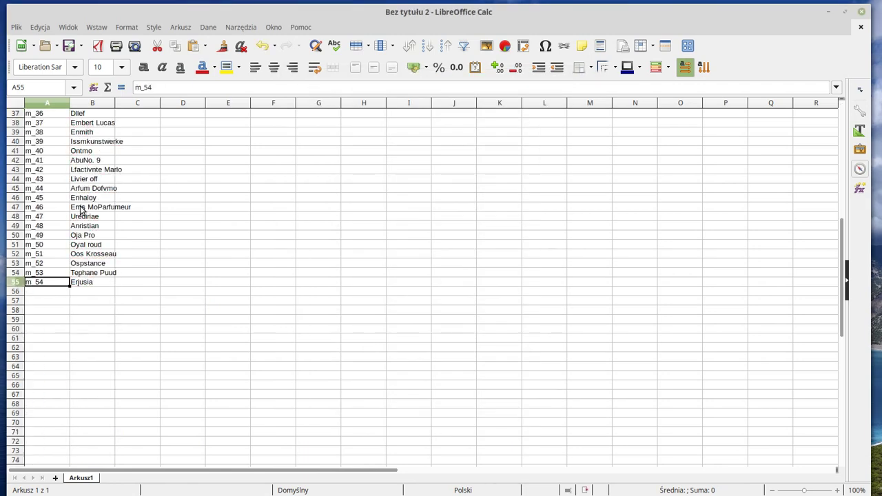
pyautogui.hotkey('ctrl', 'Home')
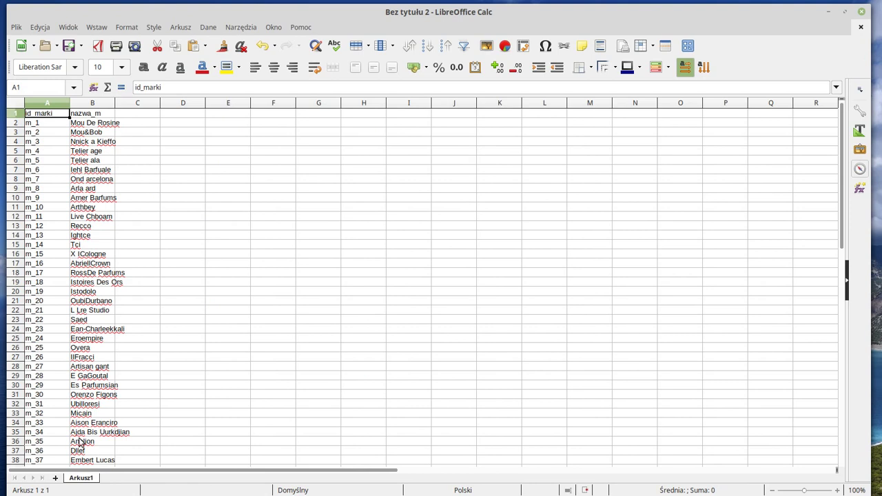
# - Rename the brand sheet to mar0
pyautogui.rightClick(79, 480)
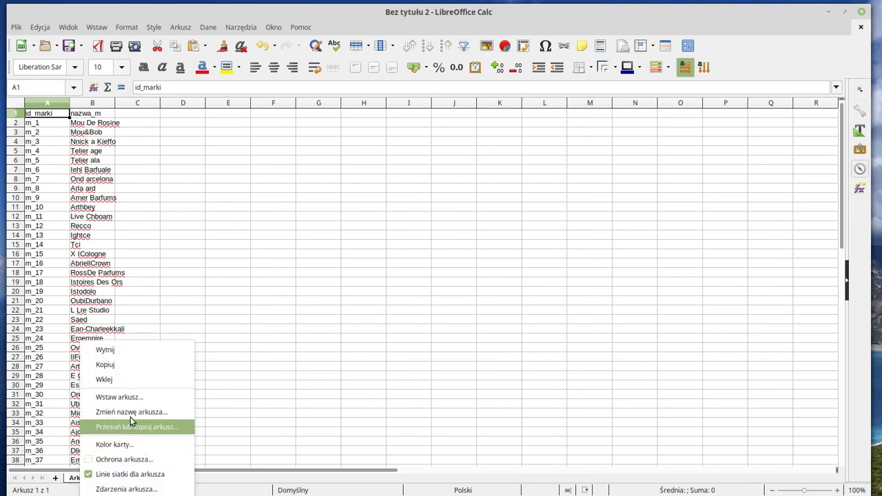
pyautogui.click(130, 412)
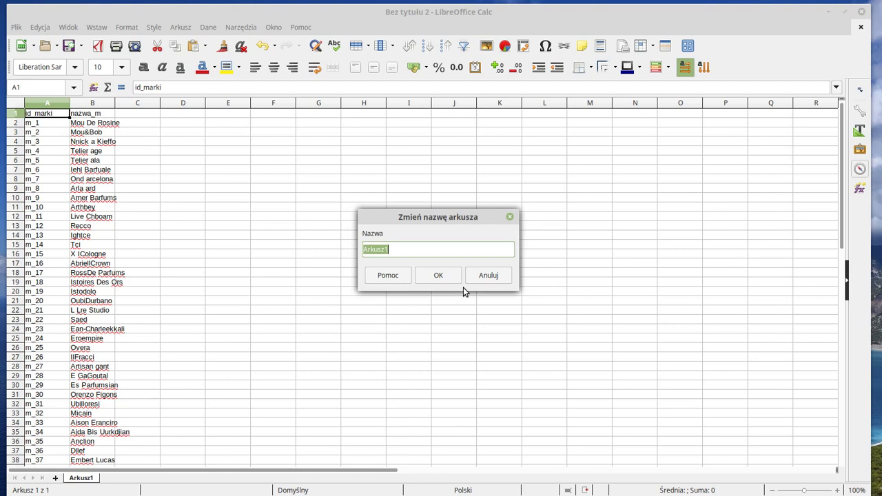
pyautogui.write('m')
pyautogui.write('arki')
pyautogui.press('BackSpace')
pyautogui.press('BackSpace')
pyautogui.write('0')
pyautogui.press('Return')
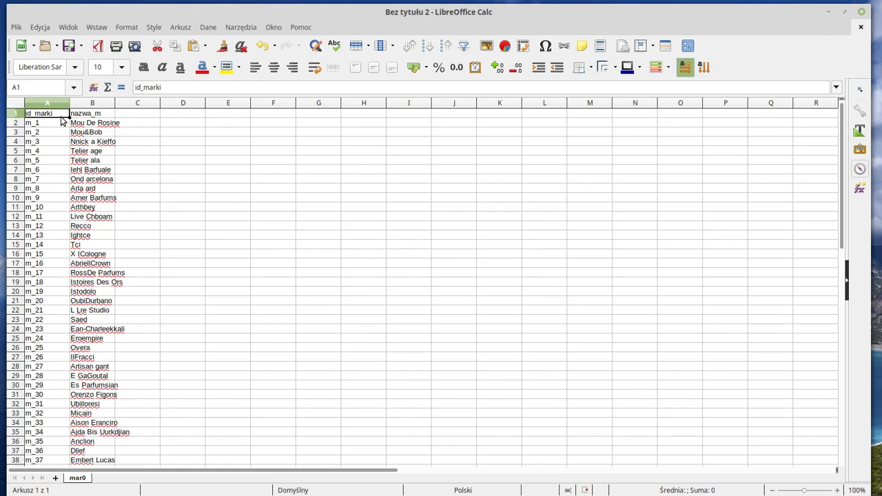
# - Name the range A1:B55 'mar', verify it, and add an empty sheet Arkusz2
pyautogui.hotkey('ctrl', 'shift', 'Right')
pyautogui.hotkey('ctrl', 'shift', 'Down')
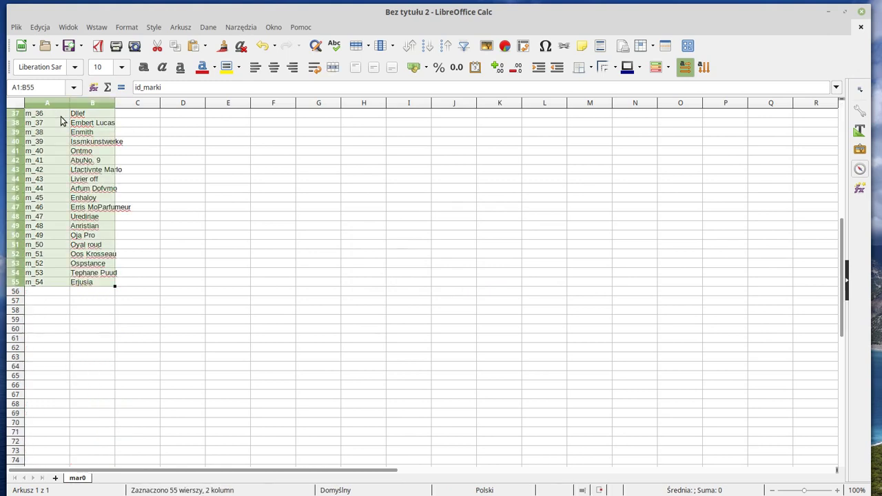
pyautogui.click(45, 85)
pyautogui.write('mar')
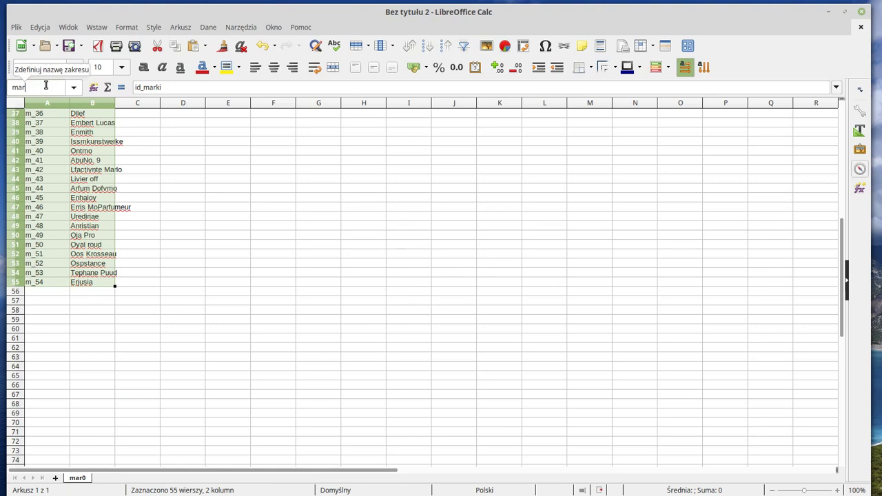
pyautogui.press('Return')
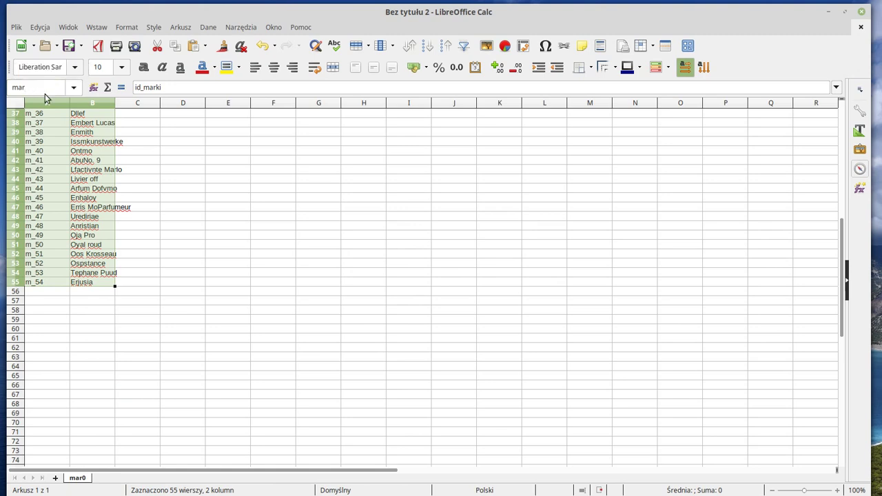
pyautogui.click(148, 180)
pyautogui.click(98, 200)
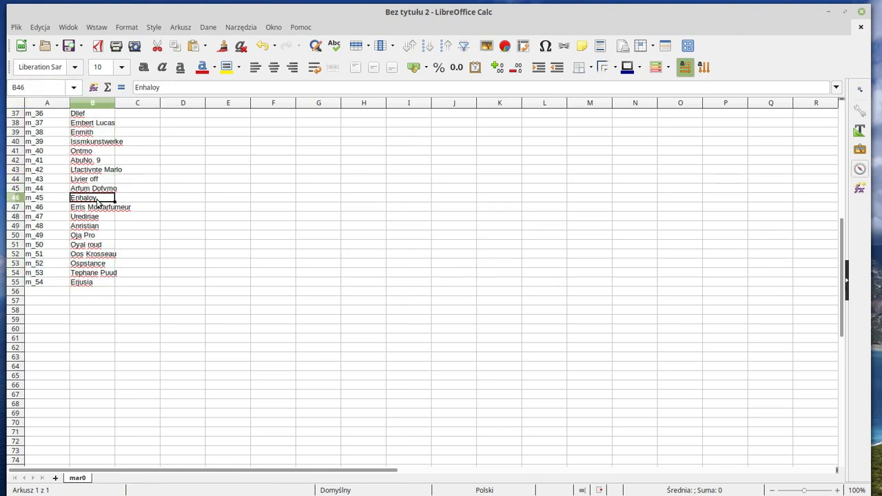
pyautogui.press('ctrl+KP_Multiply')
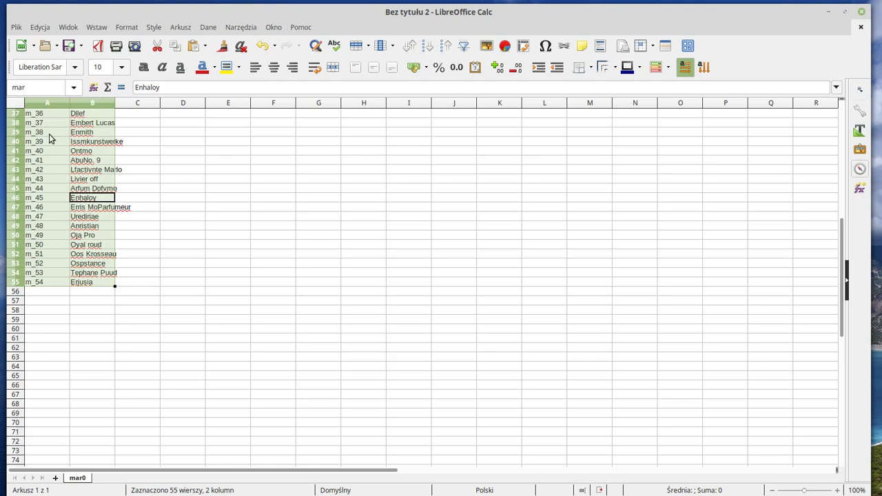
pyautogui.hotkey('ctrl', 'Home')
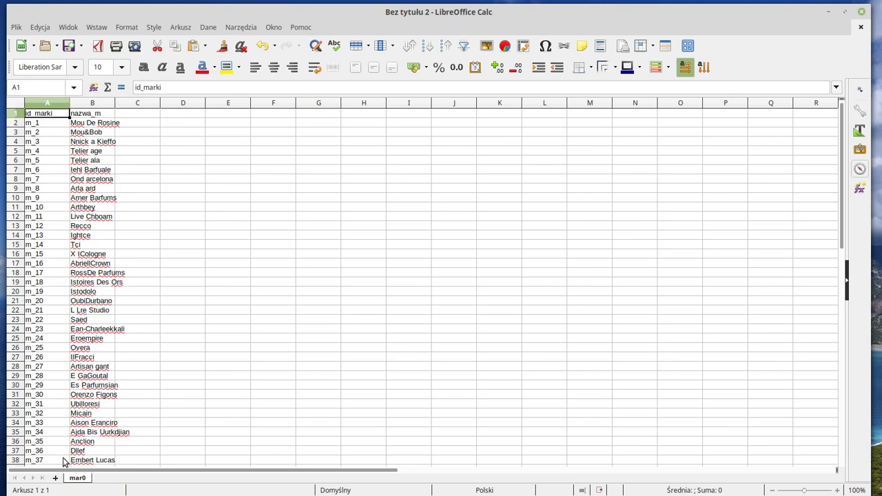
pyautogui.click(55, 477)
# - Copy the full perfumy.txt list (p_1 to p_515) from Geany and return to Calc
pyautogui.hotkey('alt', 'Tab')
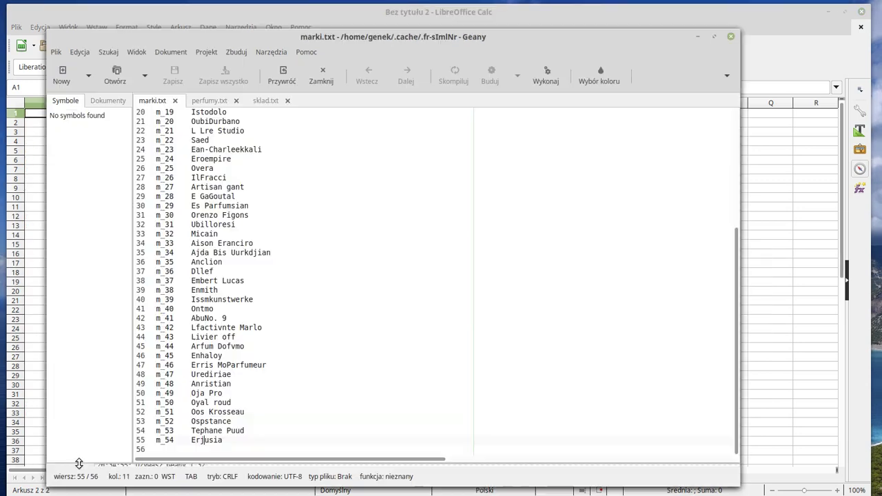
pyautogui.click(207, 101)
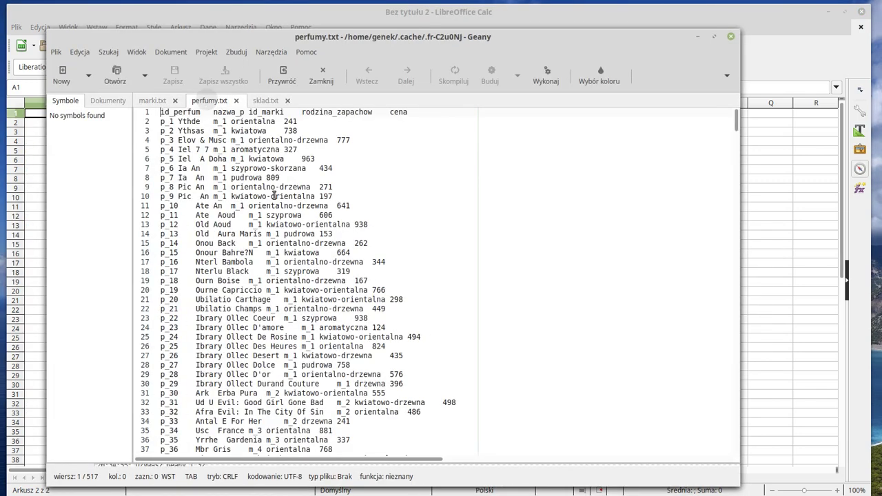
pyautogui.hotkey('ctrl', 'a')
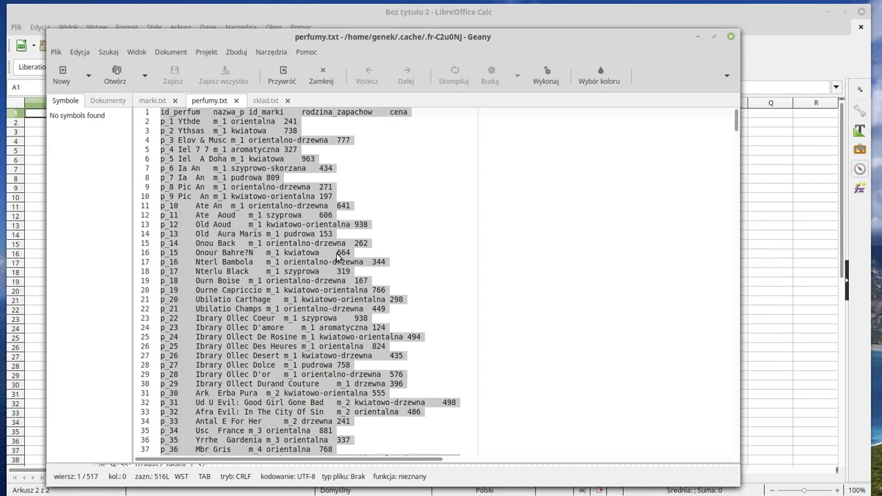
pyautogui.hotkey('ctrl', 'End')
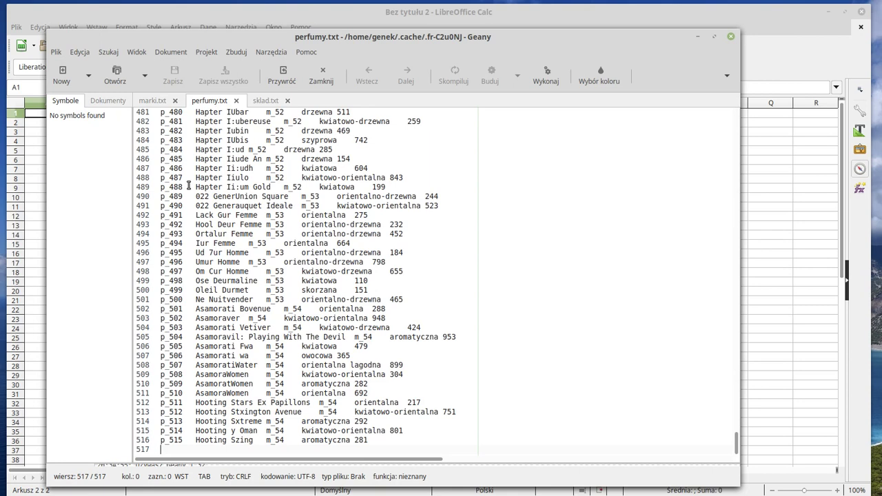
pyautogui.click(37, 115)
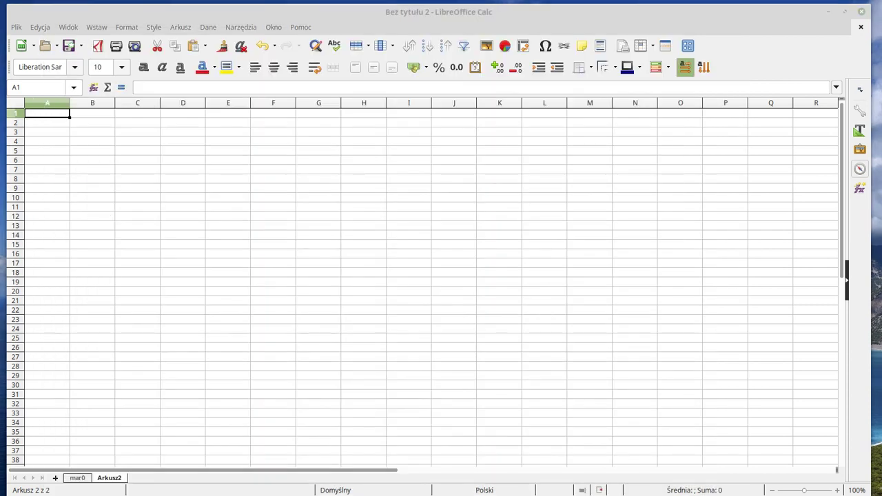
# - Paste the perfume records as tab-separated text and rename the sheet to per0
pyautogui.hotkey('ctrl', 'v')
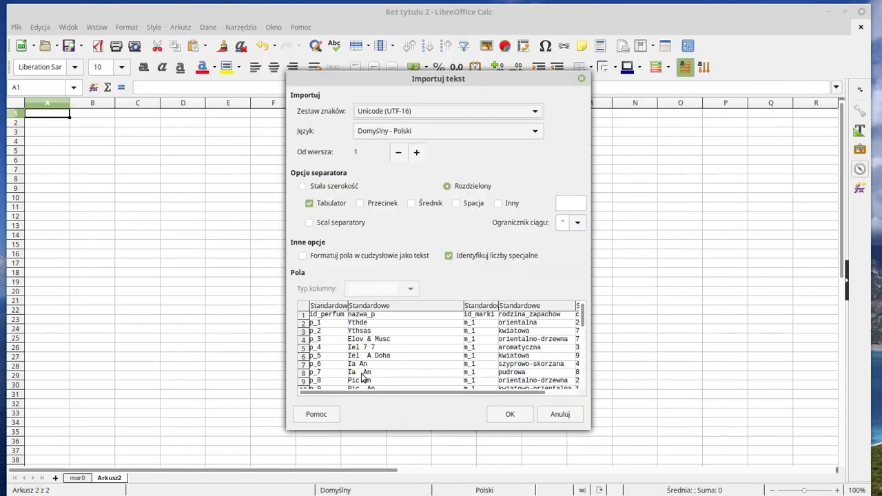
pyautogui.click(513, 414)
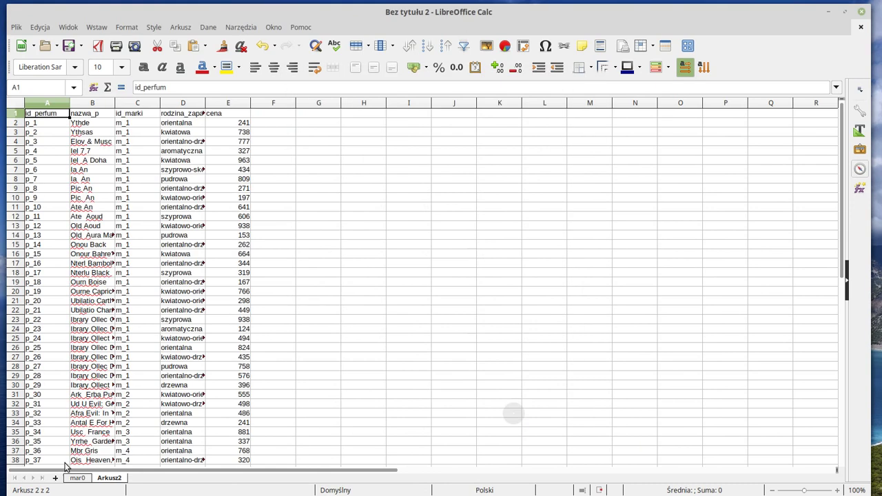
pyautogui.rightClick(114, 479)
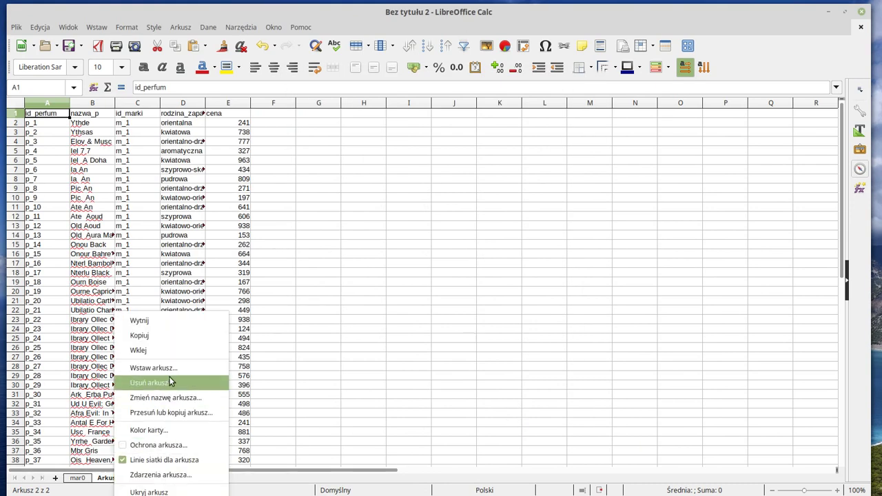
pyautogui.click(202, 398)
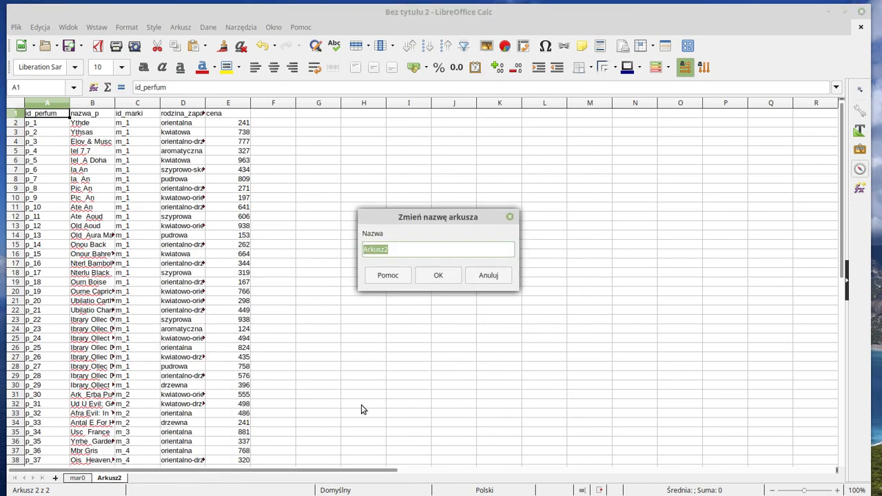
pyautogui.write('per0')
pyautogui.press('Return')
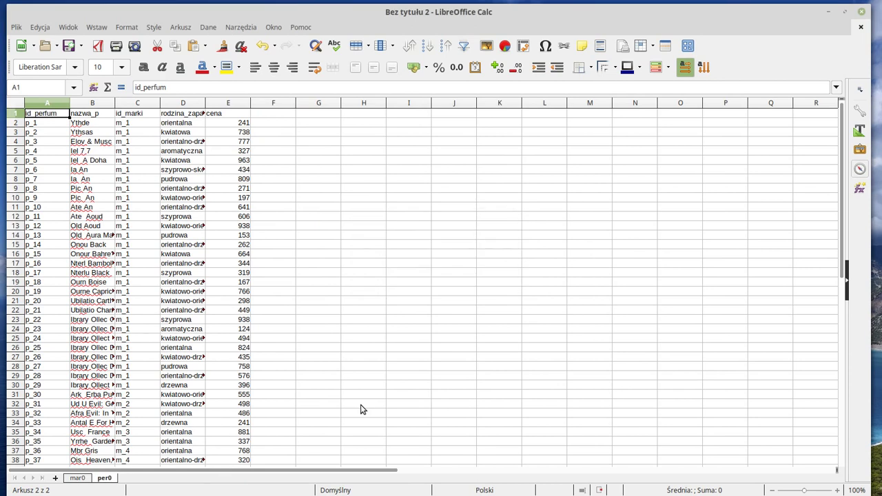
# - Name the perfume data range A1:E516 'per0'
pyautogui.click(129, 208)
pyautogui.hotkey('ctrl', '*')
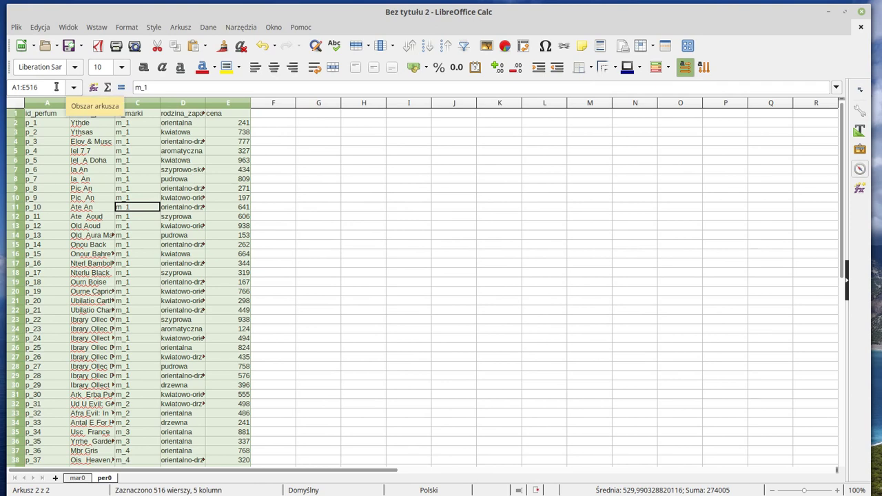
pyautogui.click(56, 86)
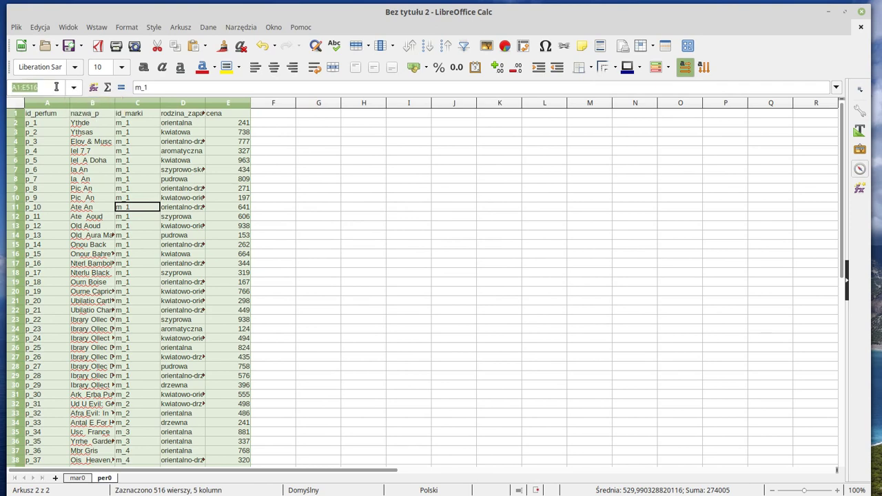
pyautogui.write('per')
pyautogui.press('Return')
# - Add sheet Arkusz3 and copy the full sklad.txt ingredient list in Geany
pyautogui.click(56, 478)
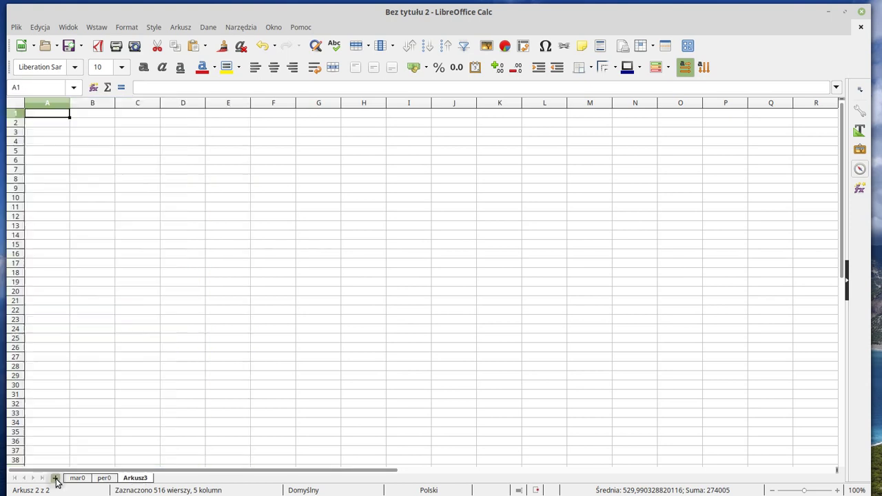
pyautogui.hotkey('alt', 'Tab')
pyautogui.click(262, 102)
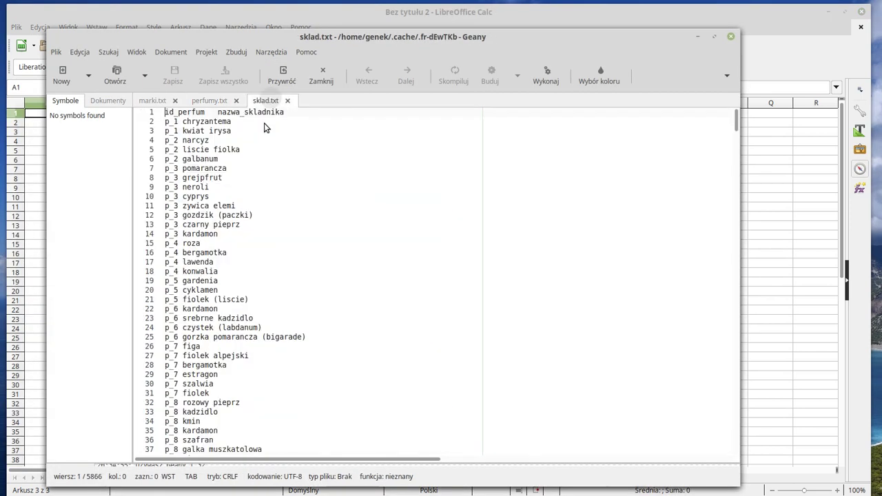
pyautogui.hotkey('ctrl', 'a')
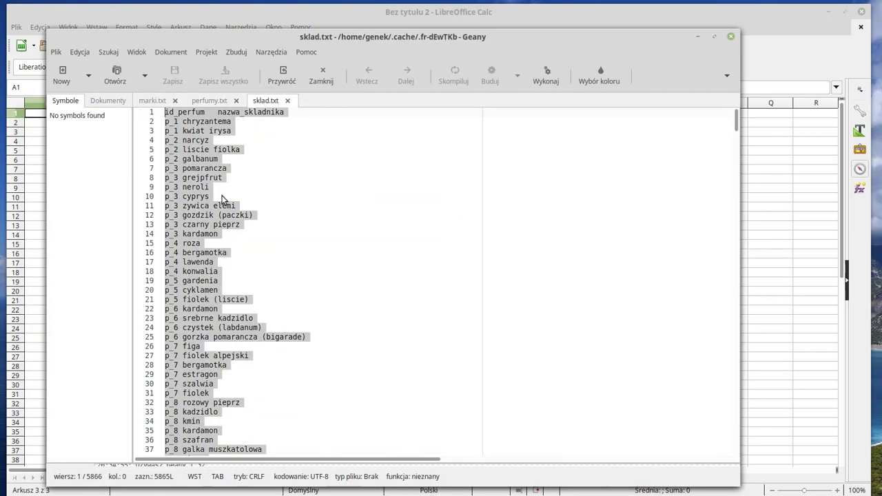
pyautogui.click(179, 216)
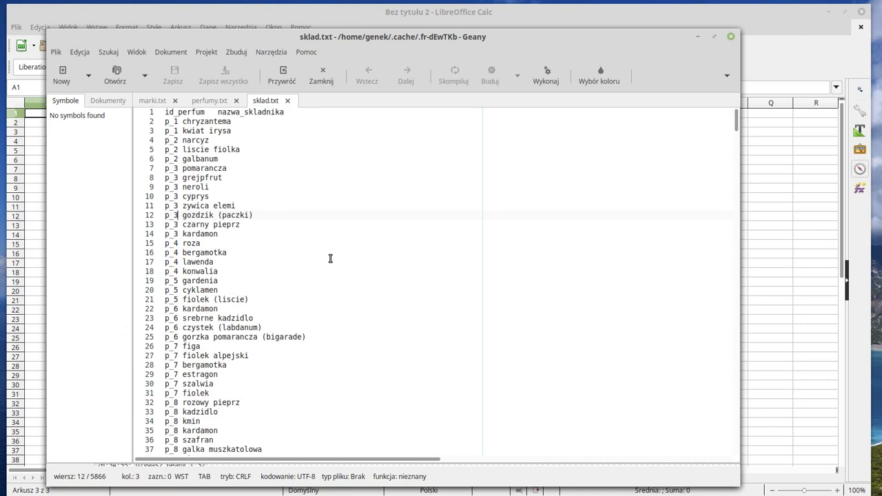
pyautogui.hotkey('ctrl', 'End')
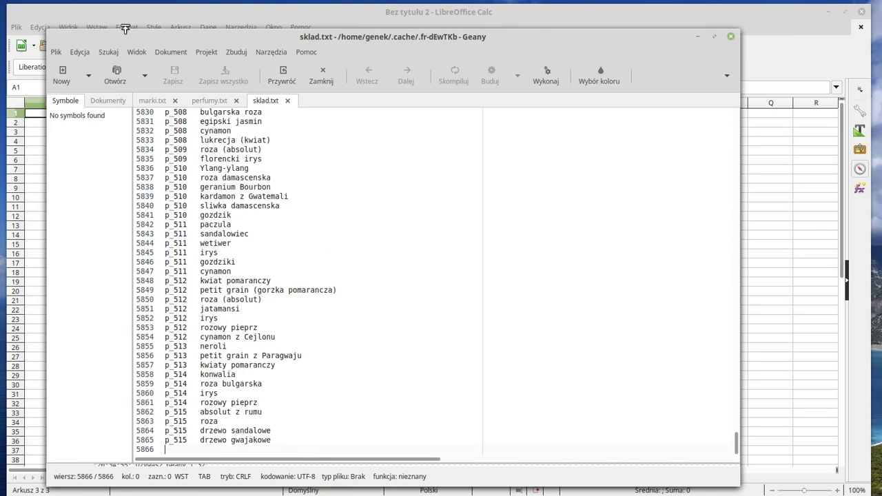
# - Paste the ingredient list into Arkusz3 as tab-separated text, filling columns A–B to row 5865
pyautogui.click(33, 115)
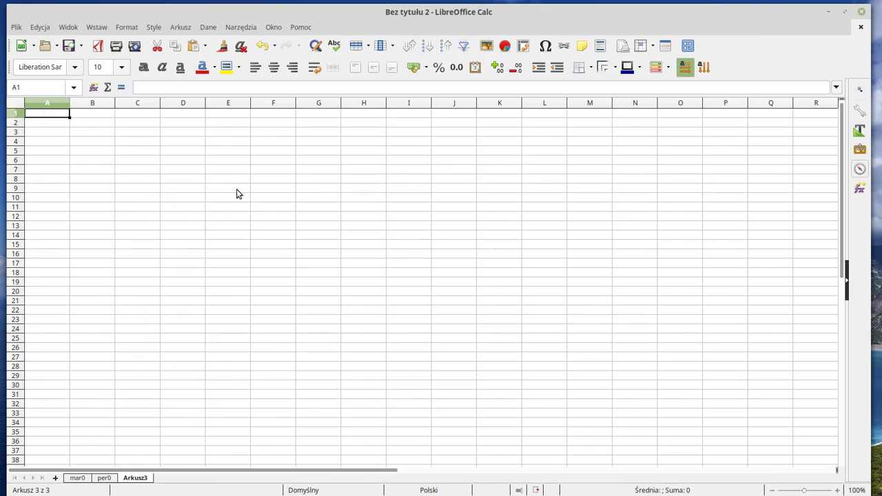
pyautogui.hotkey('ctrl', 'v')
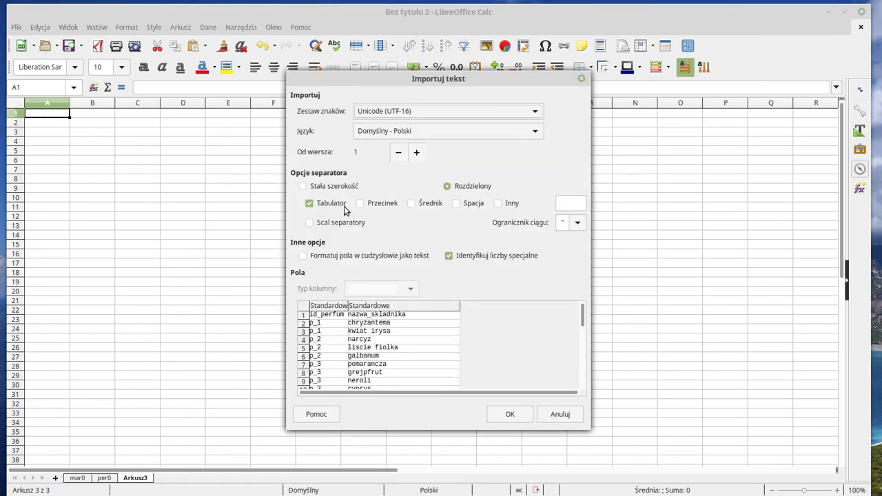
pyautogui.click(498, 414)
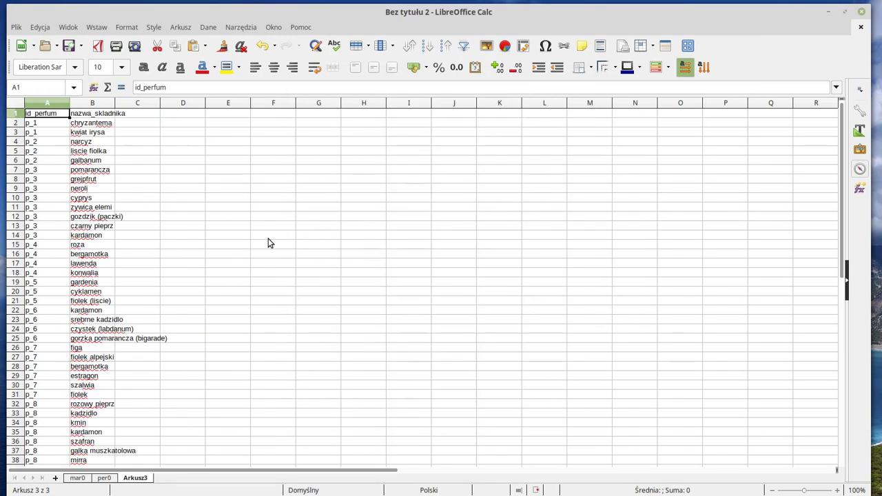
pyautogui.hotkey('ctrl', 'Down')
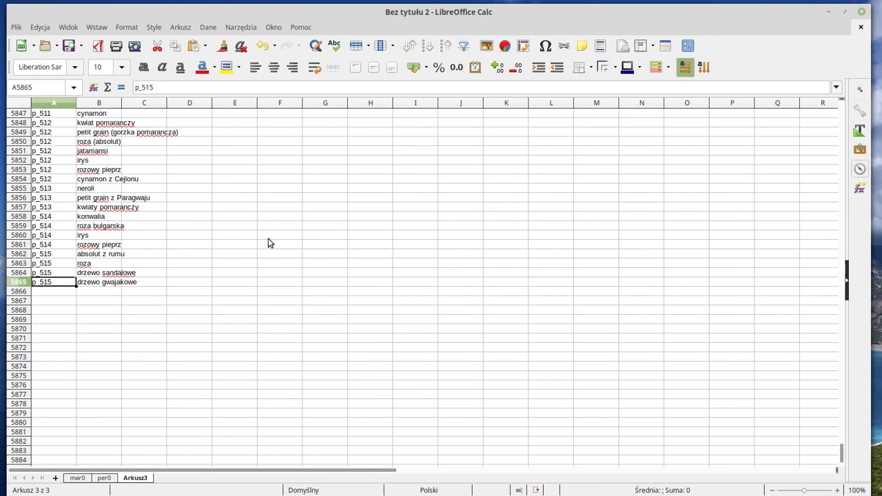
# - Name the ingredient data range A1:B5865 'skl'
pyautogui.press('Right')
pyautogui.hotkey('ctrl', 'Up')
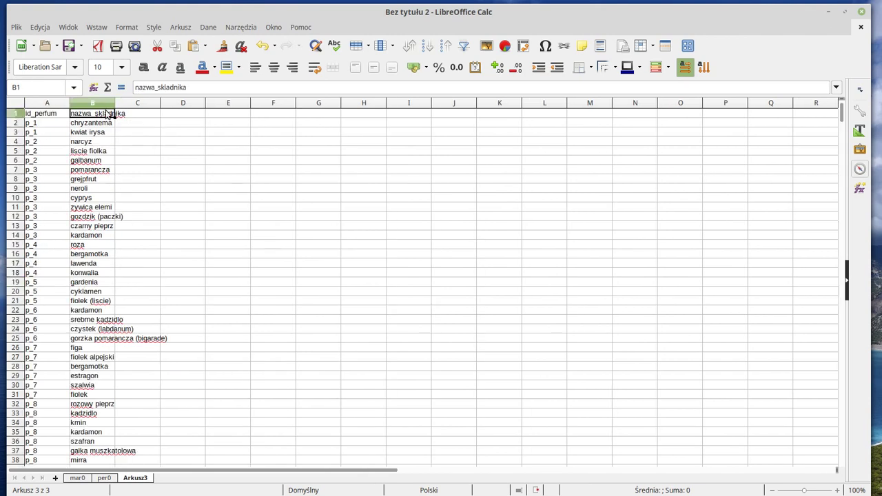
pyautogui.click(50, 114)
pyautogui.press('ctrl+KP_Multiply')
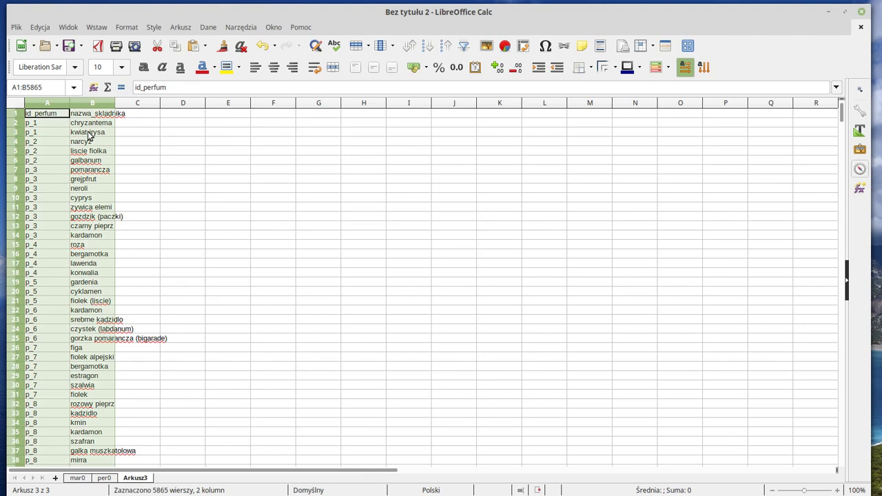
pyautogui.click(55, 87)
pyautogui.write('s')
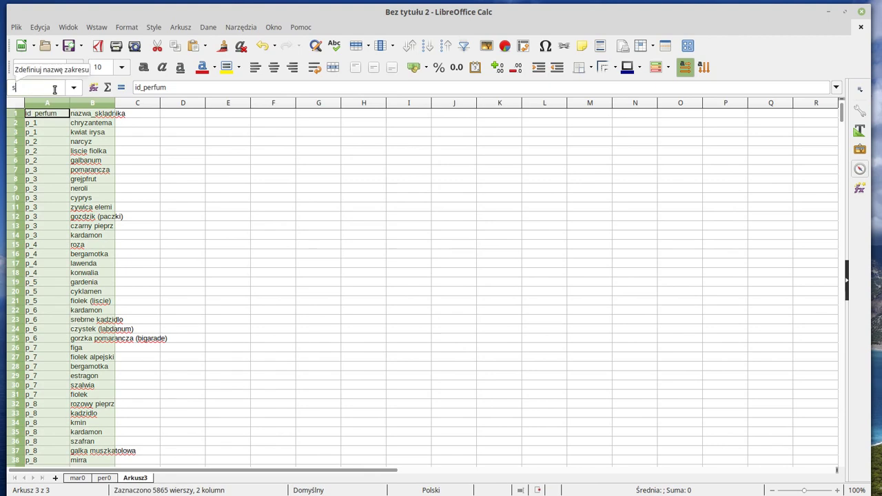
pyautogui.write('kl')
pyautogui.press('Return')
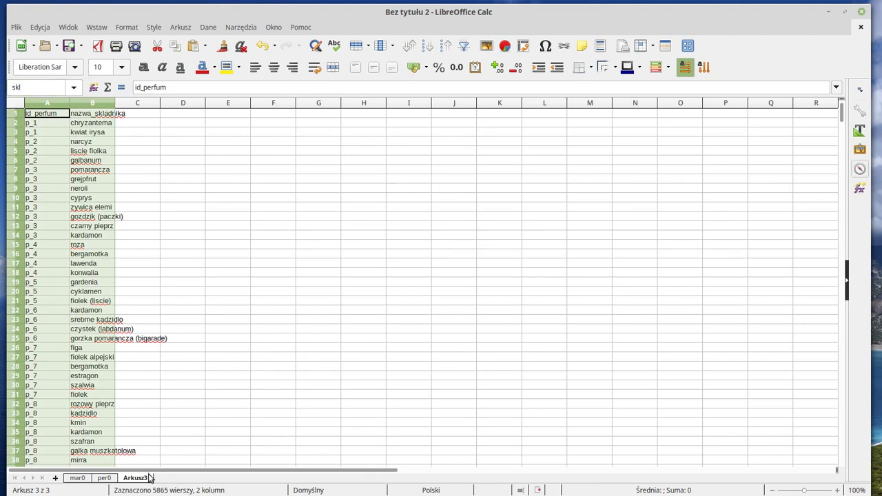
# - Rename the ingredient sheet to skl0, check each sheet tab, and return to per0
pyautogui.rightClick(144, 478)
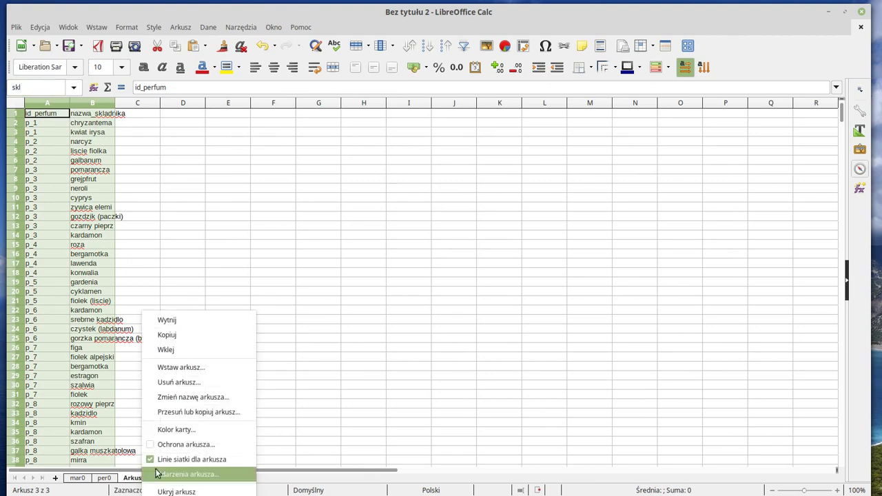
pyautogui.click(207, 397)
pyautogui.write('skl')
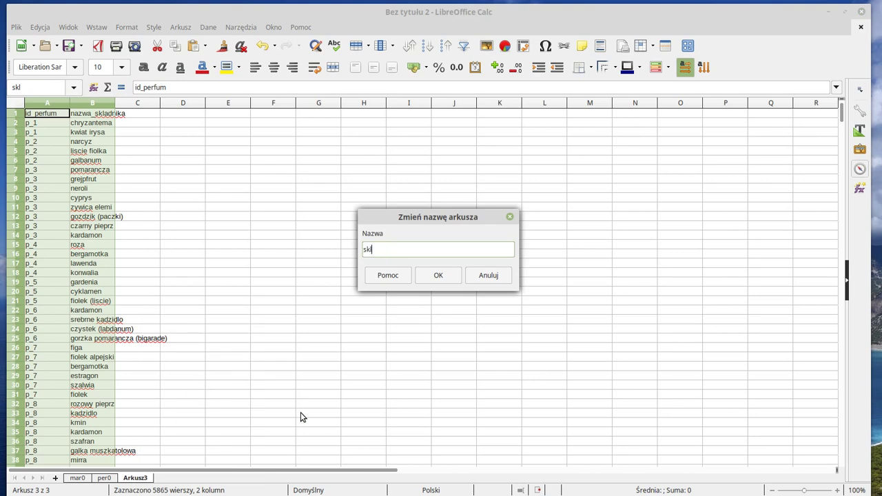
pyautogui.write('0')
pyautogui.press('Return')
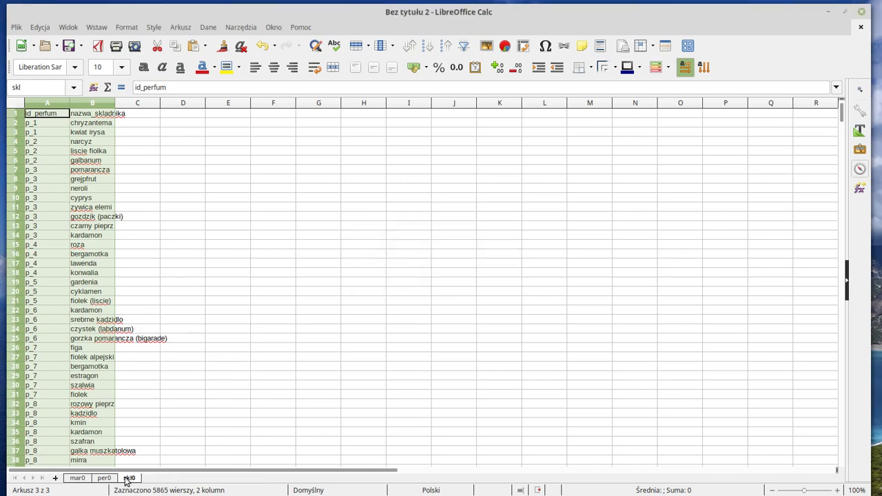
pyautogui.click(105, 478)
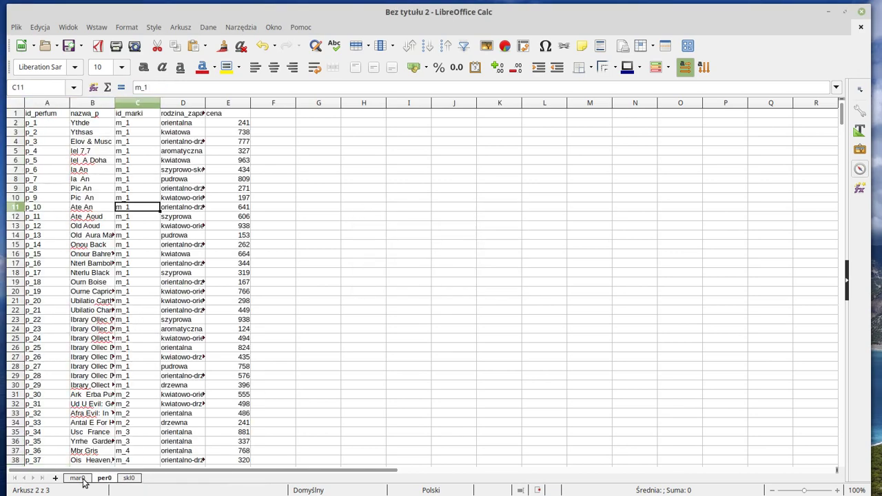
pyautogui.click(76, 477)
pyautogui.click(129, 477)
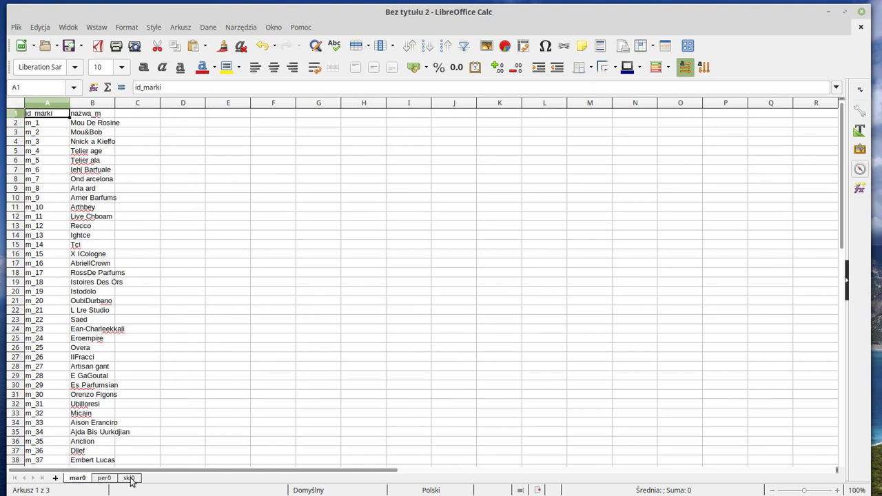
pyautogui.click(108, 478)
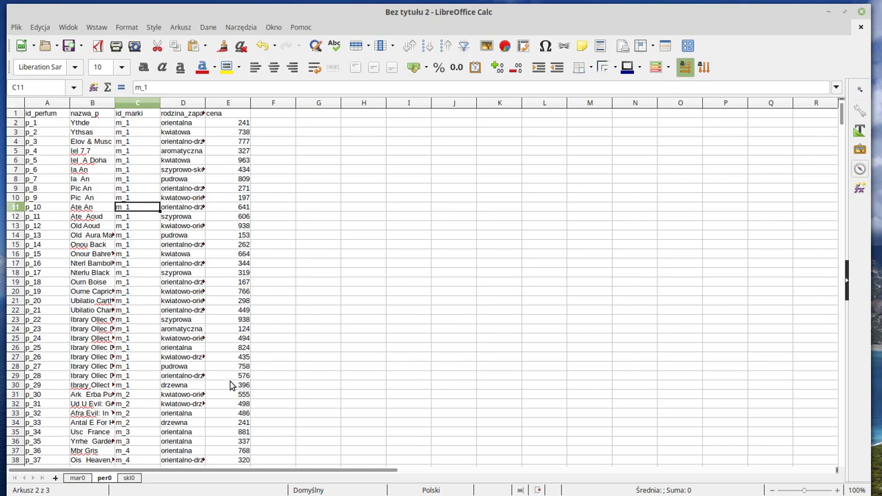
# - Glance at the task answers in Firefox, then return to the per0 sheet in Calc
pyautogui.hotkey('alt', 'Tab')
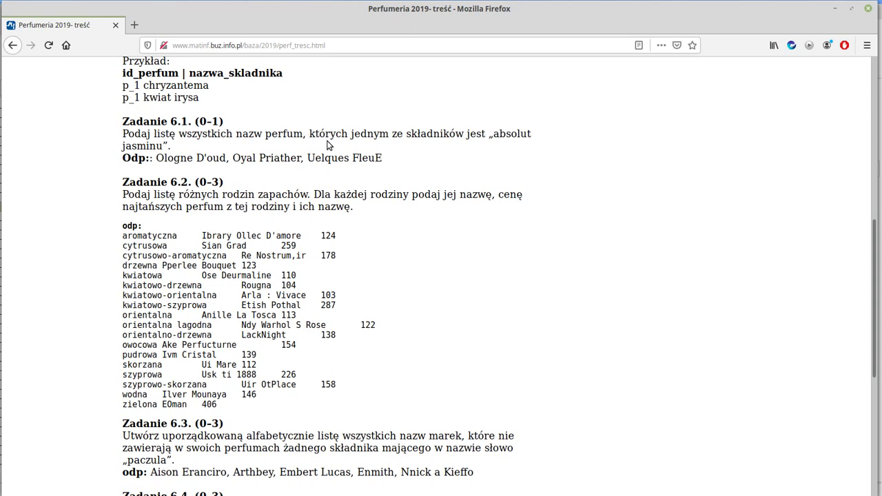
pyautogui.hotkey('alt', 'Tab')
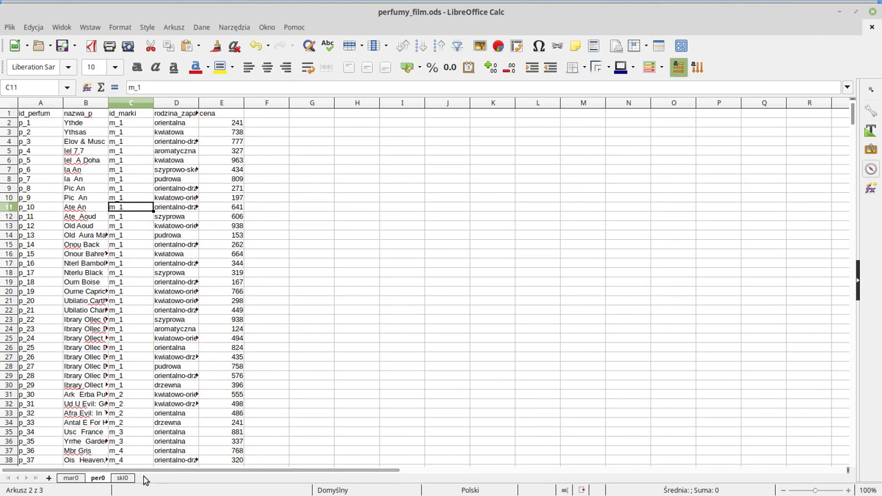
# - On sheet skl0, add the column header nazwP in C1
pyautogui.click(122, 477)
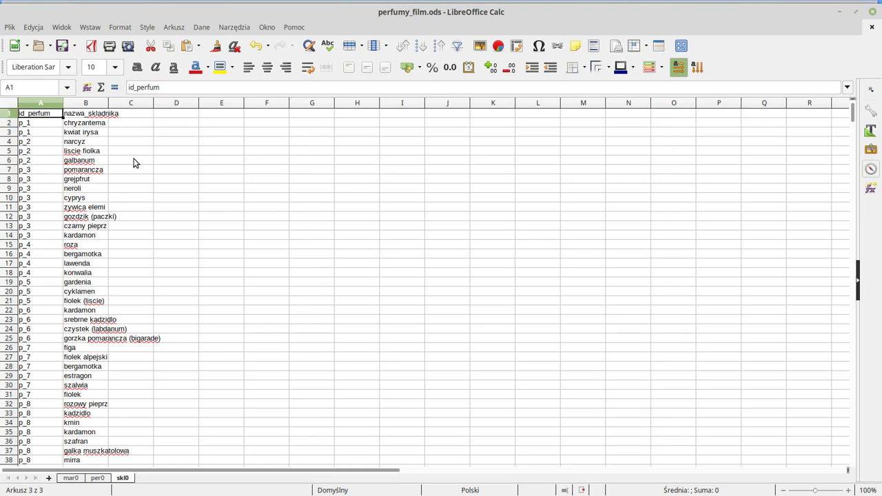
pyautogui.click(142, 114)
pyautogui.write('nazwP')
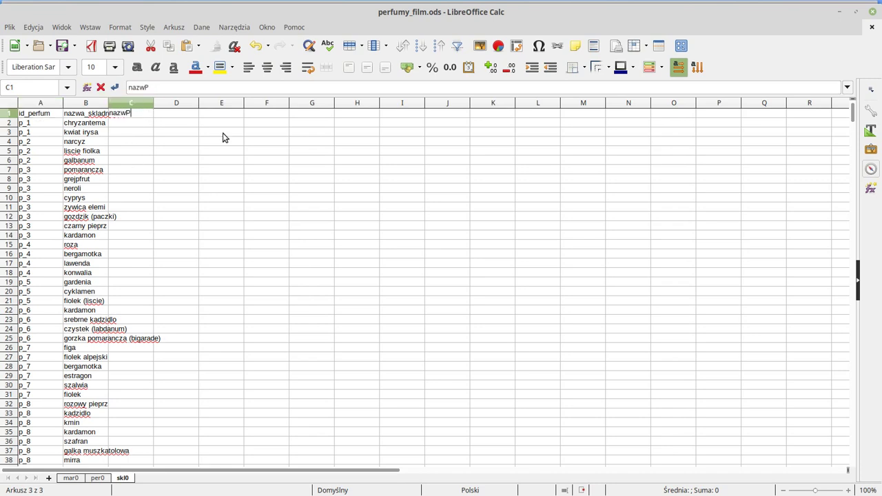
pyautogui.press('Return')
# - Enter =WYSZUKAJ.PIONOWO(A2;per;2;0) in C2 so it returns Ythde
pyautogui.write('=w')
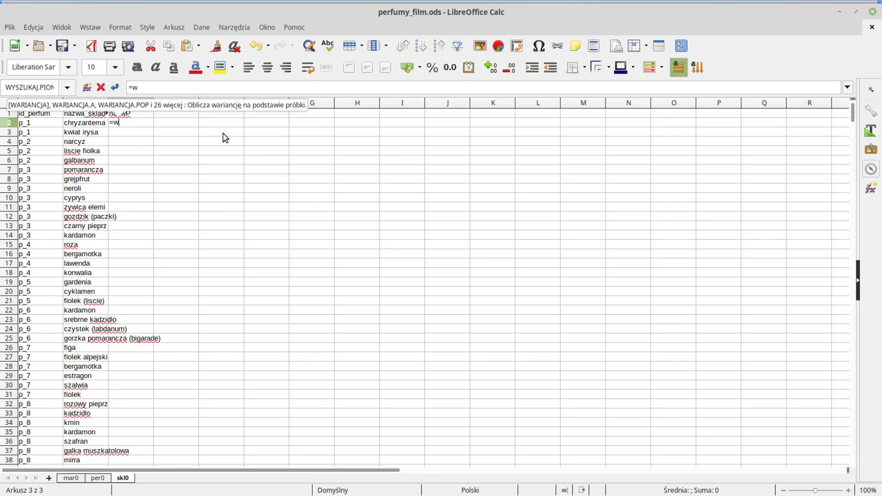
pyautogui.write('yszukaj.')
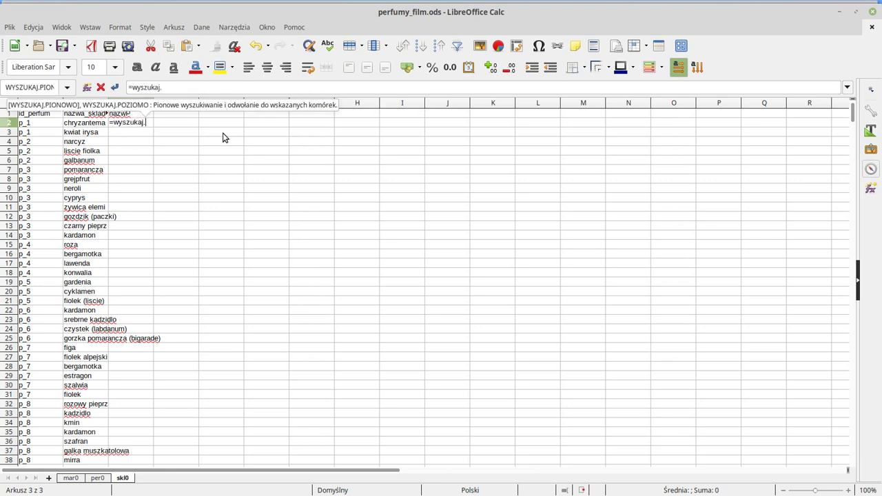
pyautogui.write('pionowo(')
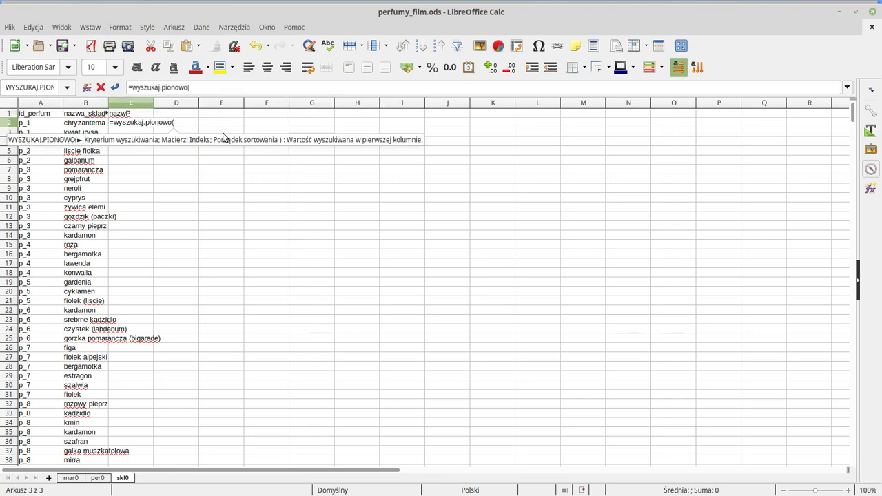
pyautogui.click(36, 125)
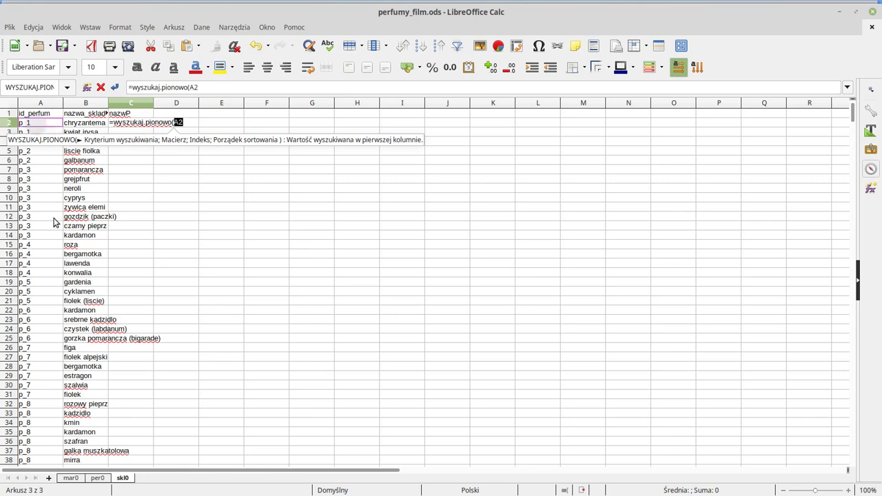
pyautogui.click(99, 477)
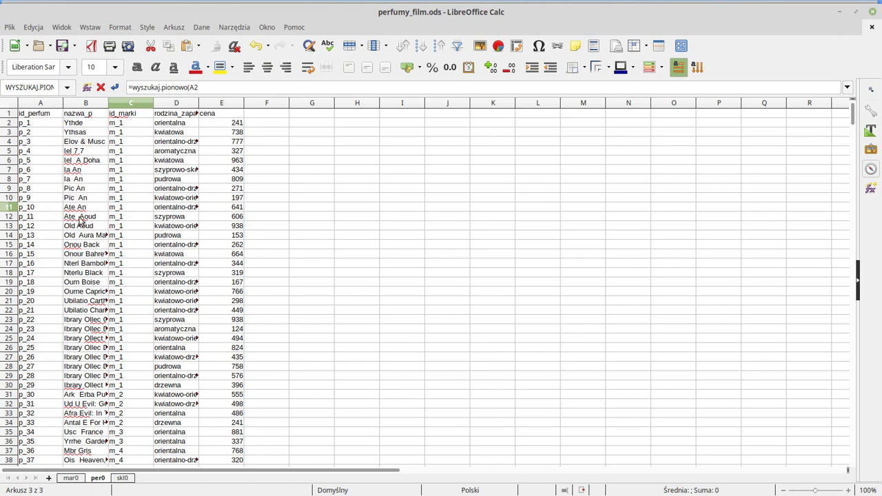
pyautogui.click(122, 478)
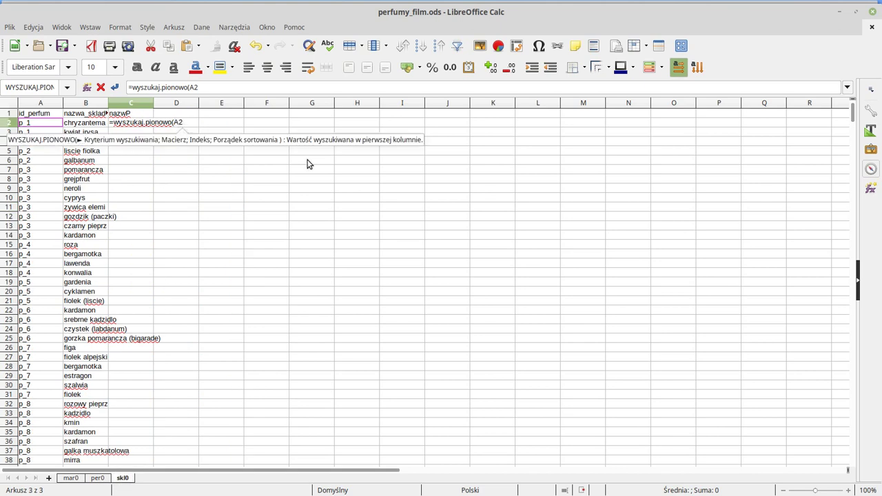
pyautogui.write(';')
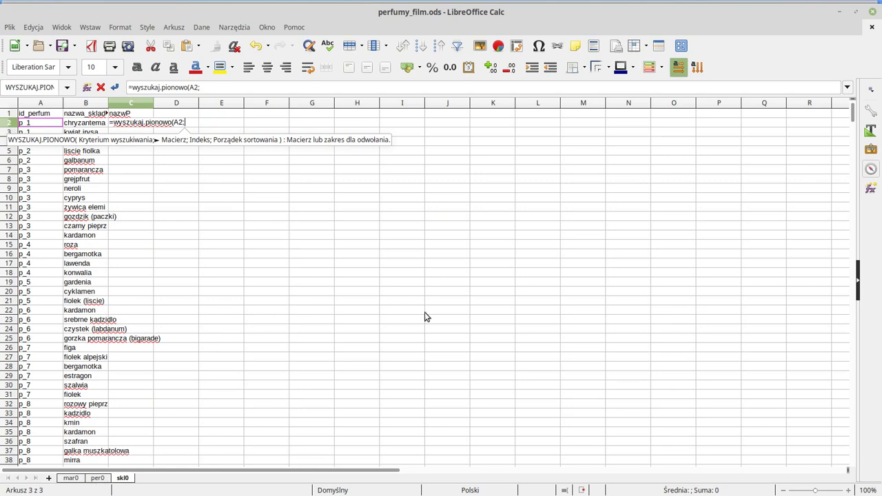
pyautogui.write('per')
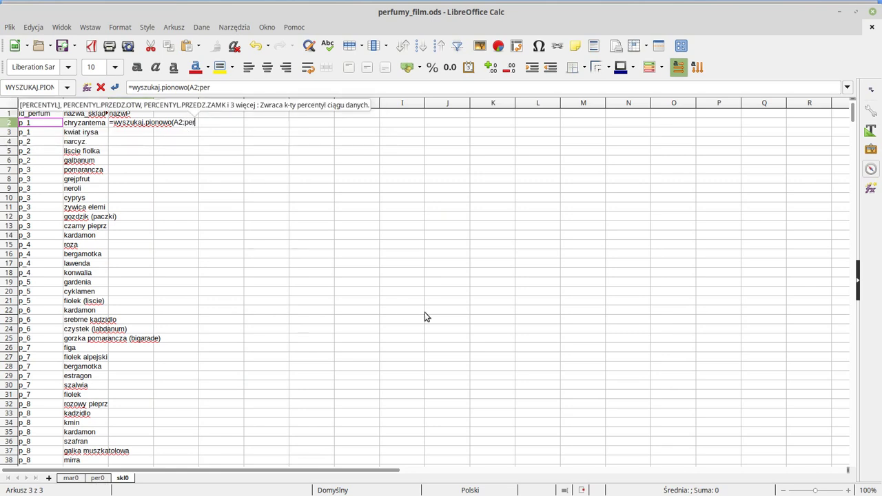
pyautogui.write(';')
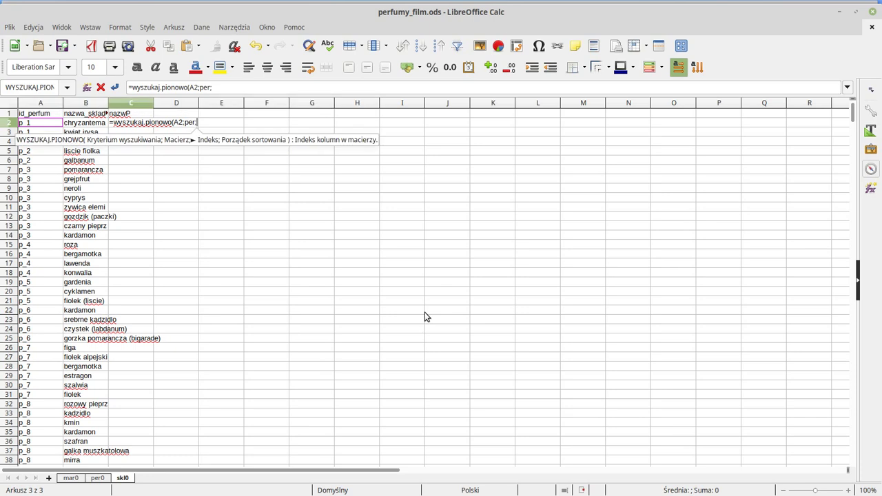
pyautogui.write(' ;')
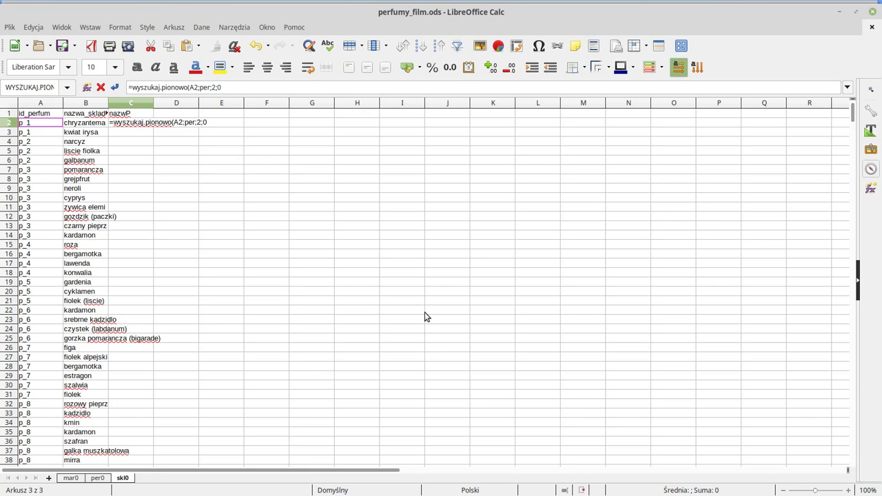
pyautogui.press('Return')
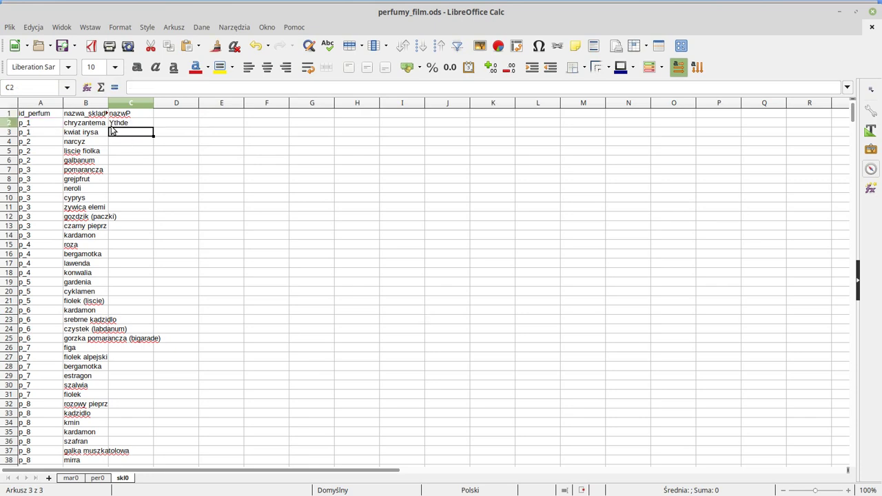
# - Fill the nazwP lookup formula from C2 down to row 5865
pyautogui.click(40, 103)
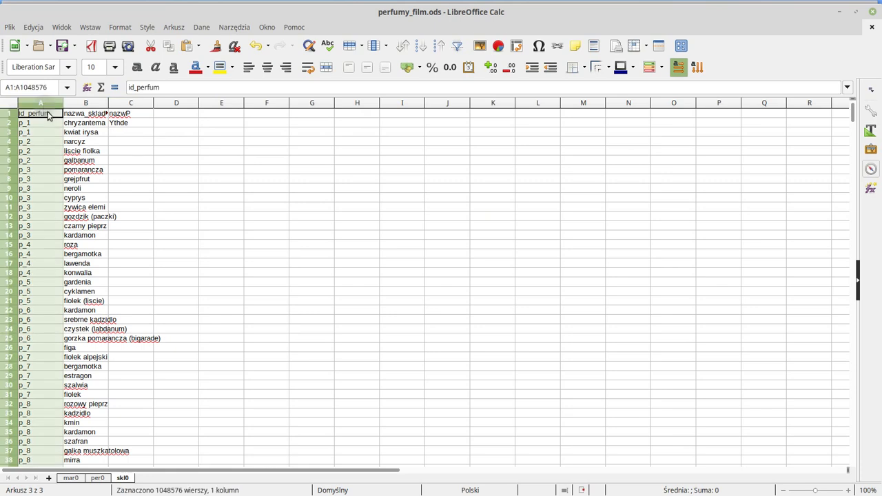
pyautogui.click(97, 478)
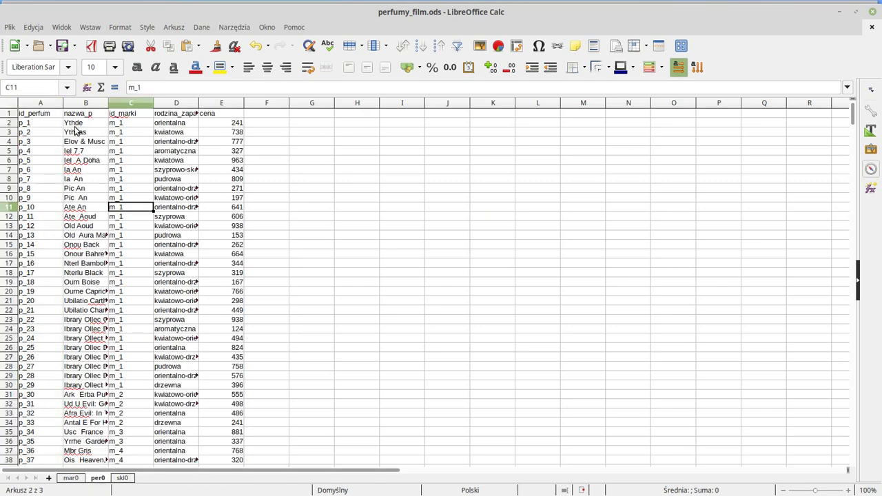
pyautogui.click(123, 478)
pyautogui.click(133, 127)
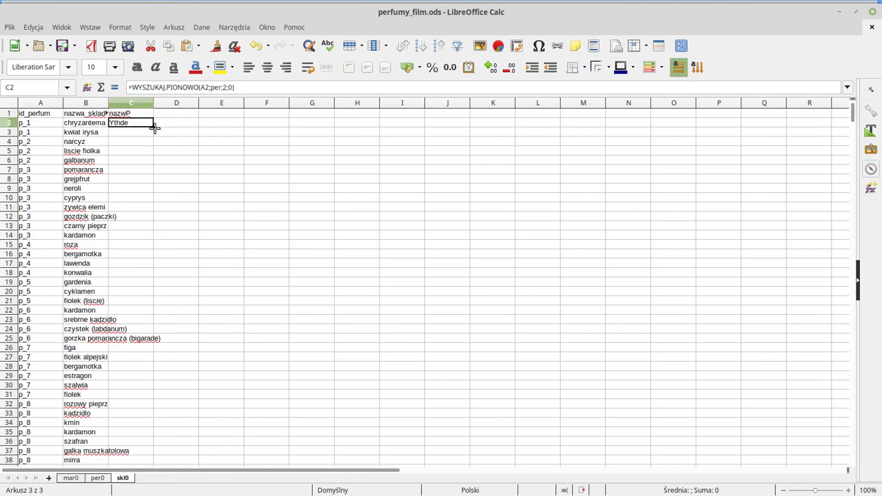
pyautogui.doubleClick(153, 127)
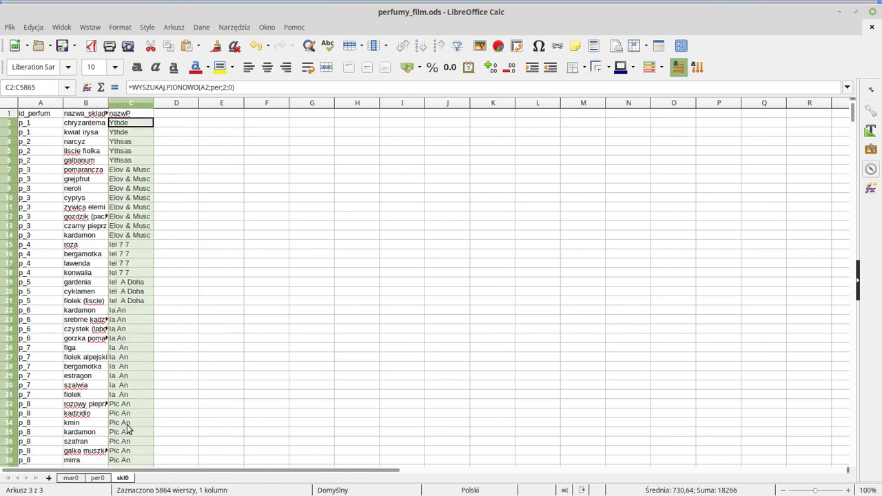
# - Deselect the column and bring up the przestawna-excel.jpg reference image
pyautogui.click(128, 293)
pyautogui.click(89, 264)
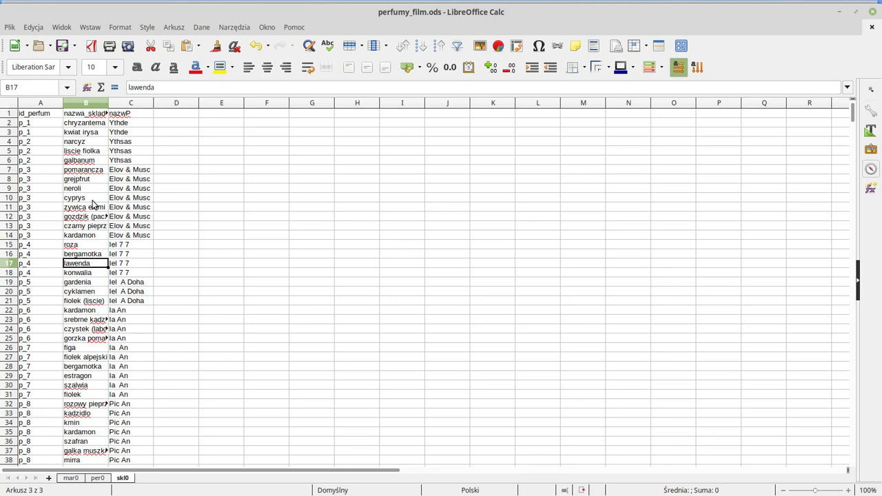
pyautogui.hotkey('alt', 'Tab')
pyautogui.hotkey('alt', 'Tab')
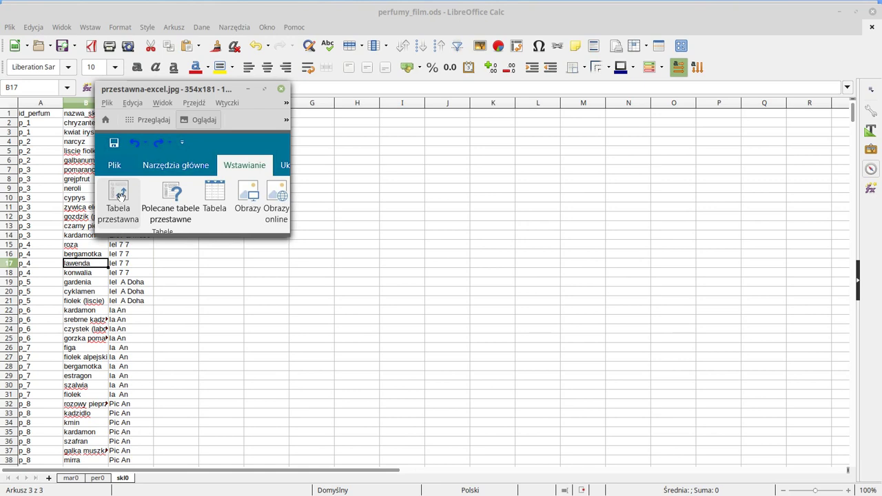
# - Minimize the image viewer and start a pivot table via Dane > Tabela przestawna > Utwórz
pyautogui.click(247, 90)
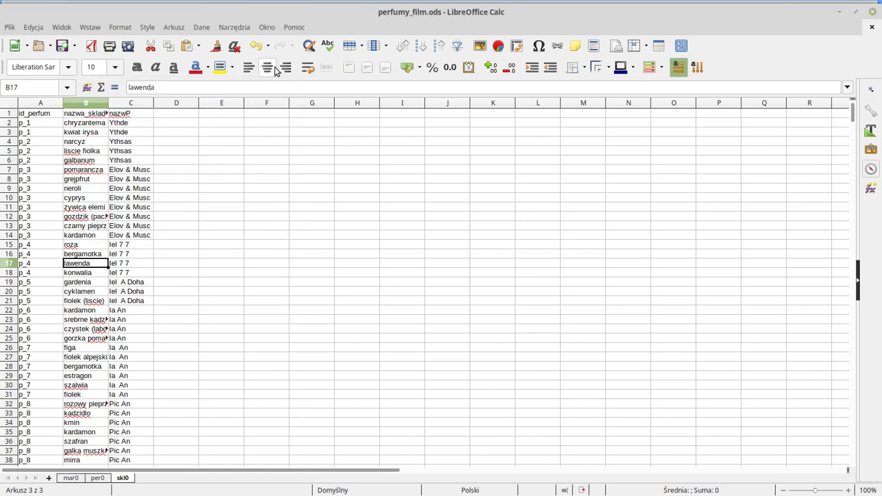
pyautogui.click(203, 27)
pyautogui.moveTo(227, 173)
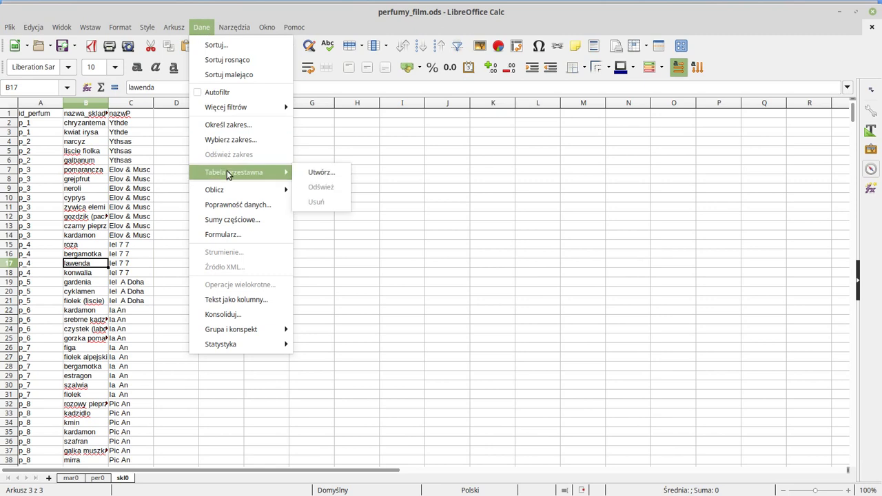
pyautogui.click(328, 174)
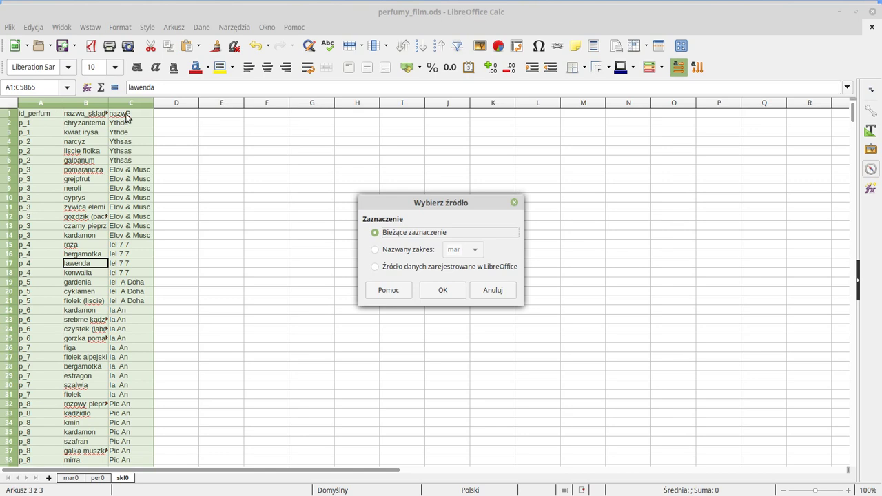
# - Build a pivot counting id_perfum with nazwa_skladnika as rows and nazwP as columns
pyautogui.click(439, 290)
pyautogui.moveTo(448, 142); pyautogui.dragTo(489, 122)
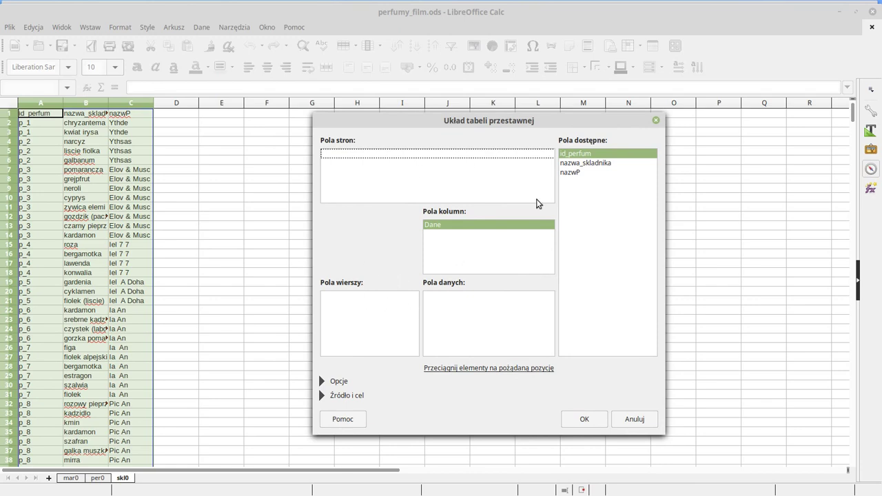
pyautogui.moveTo(594, 165); pyautogui.dragTo(356, 310)
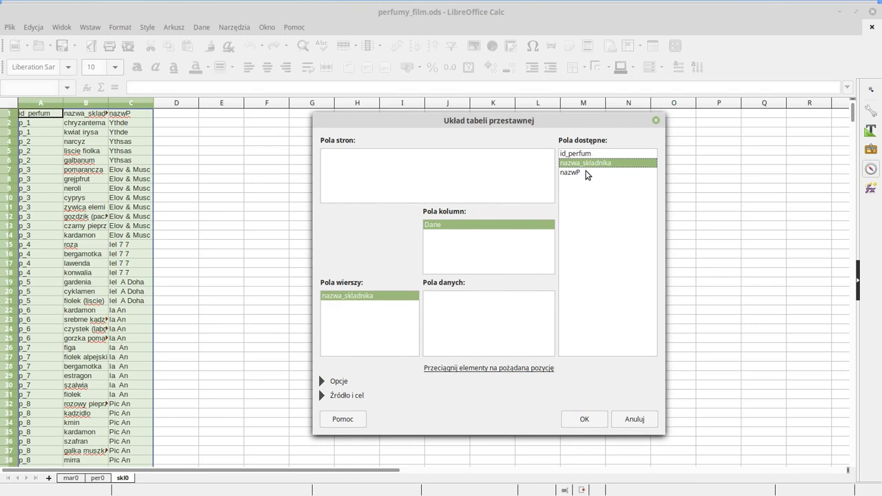
pyautogui.moveTo(584, 176); pyautogui.dragTo(453, 246)
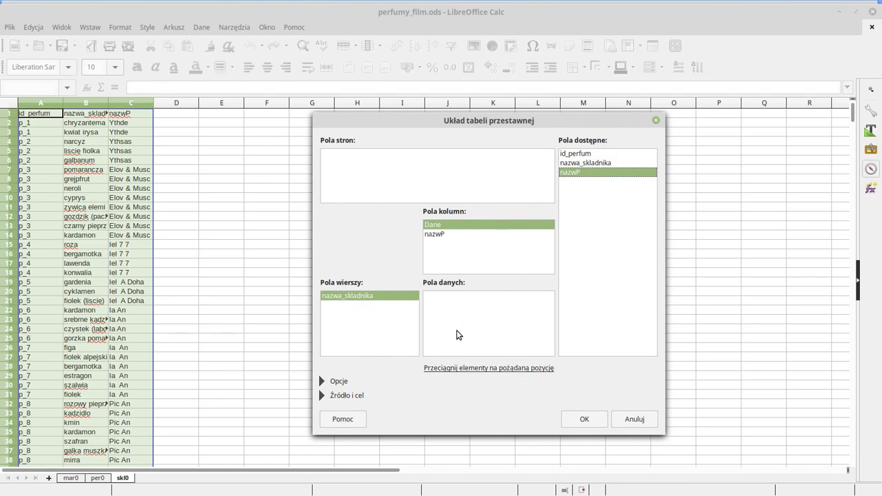
pyautogui.moveTo(583, 155); pyautogui.dragTo(445, 312)
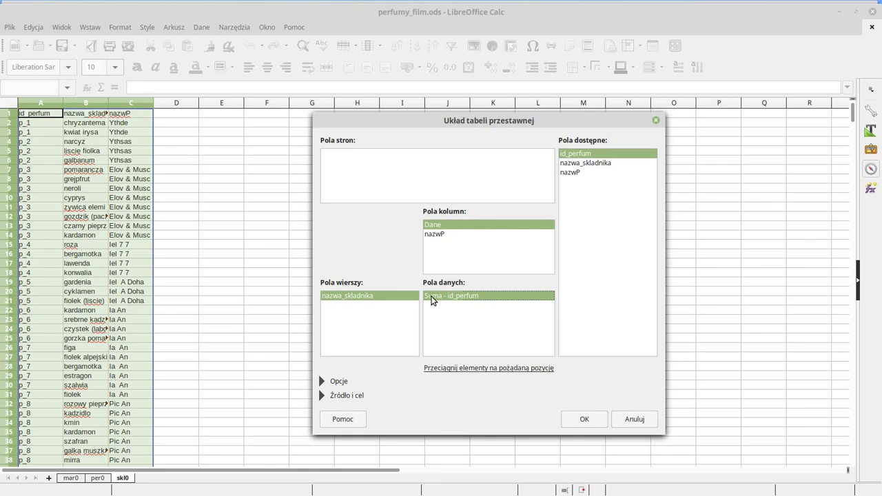
pyautogui.doubleClick(428, 296)
pyautogui.click(441, 228)
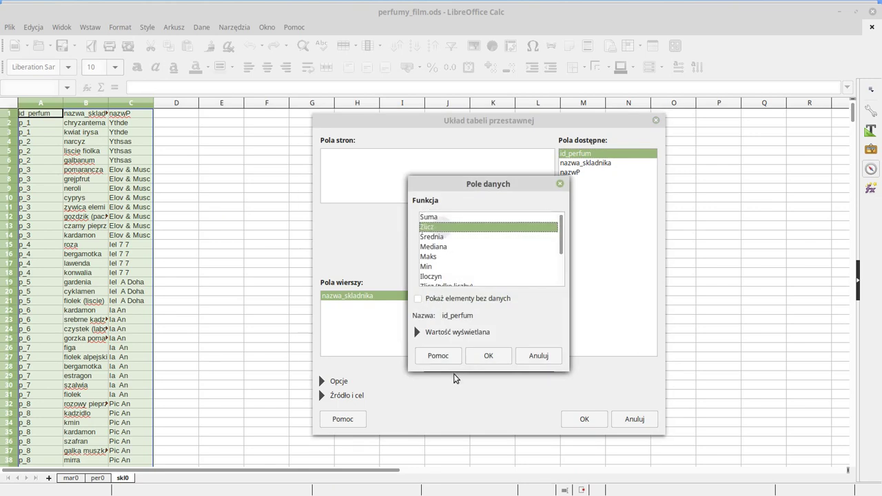
pyautogui.click(487, 355)
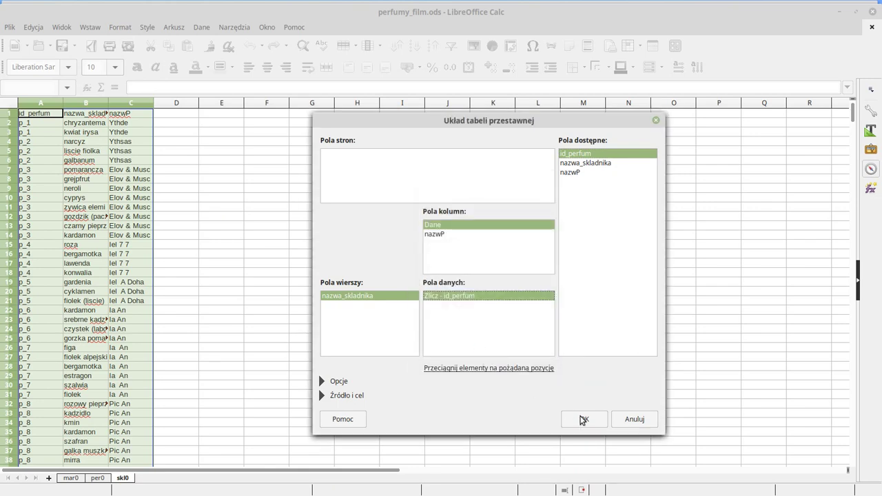
pyautogui.click(581, 420)
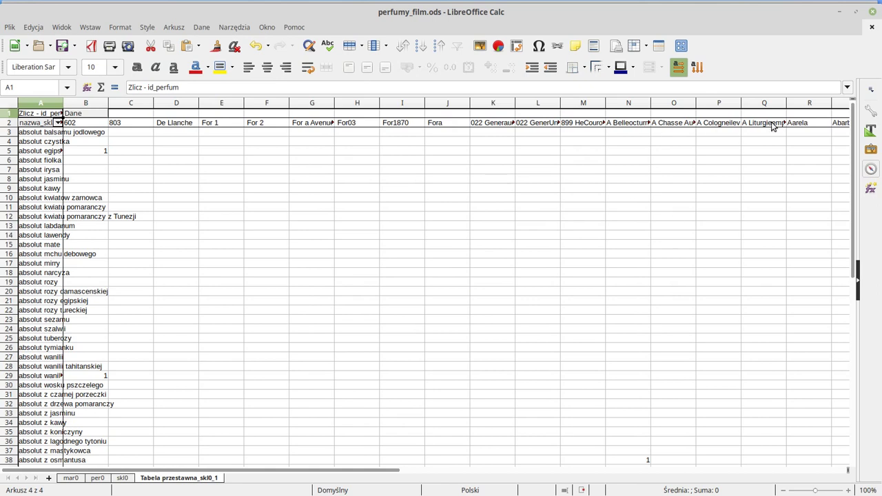
# - Move nazwP from Column Fields to Row Fields below nazwa_skladnika
pyautogui.rightClick(35, 180)
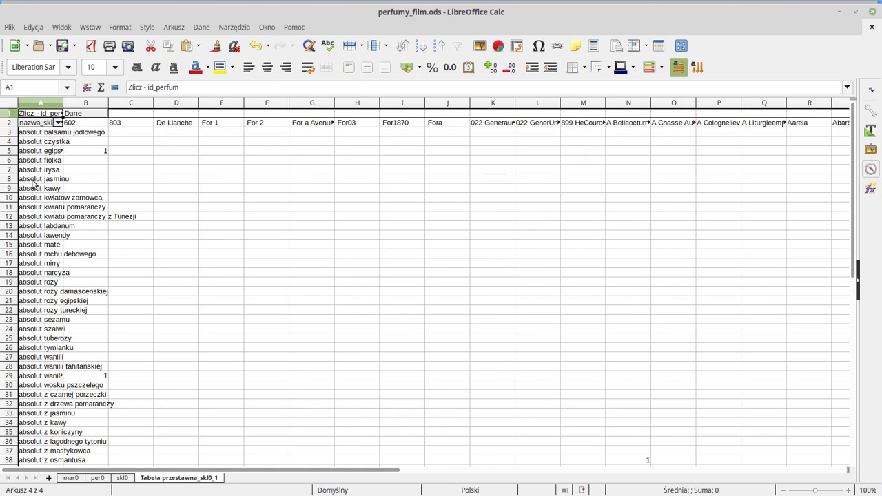
pyautogui.click(52, 237)
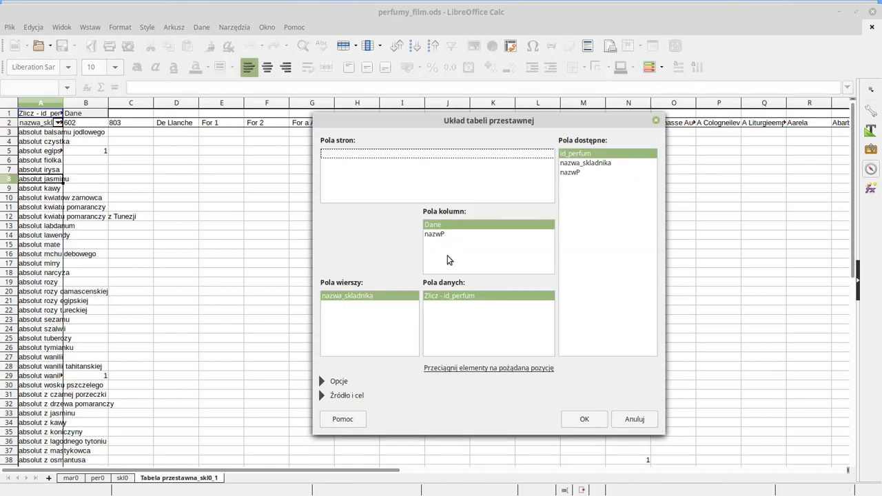
pyautogui.click(446, 235)
pyautogui.moveTo(447, 236); pyautogui.dragTo(369, 311)
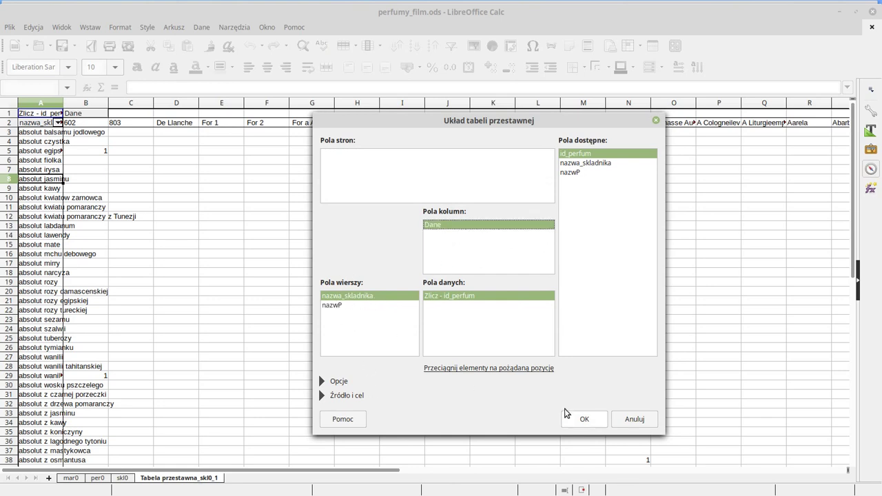
pyautogui.click(582, 420)
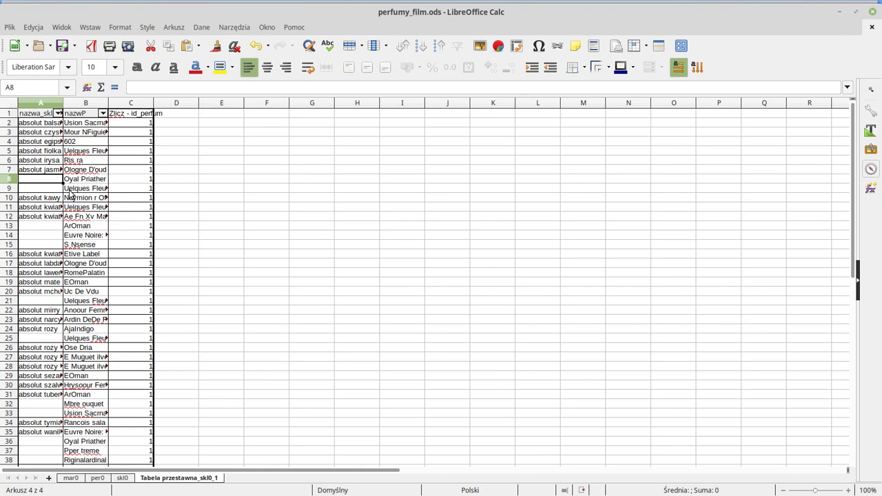
# - Select the perfumes under absolut jasminu and open the column A ingredient filter
pyautogui.click(30, 173)
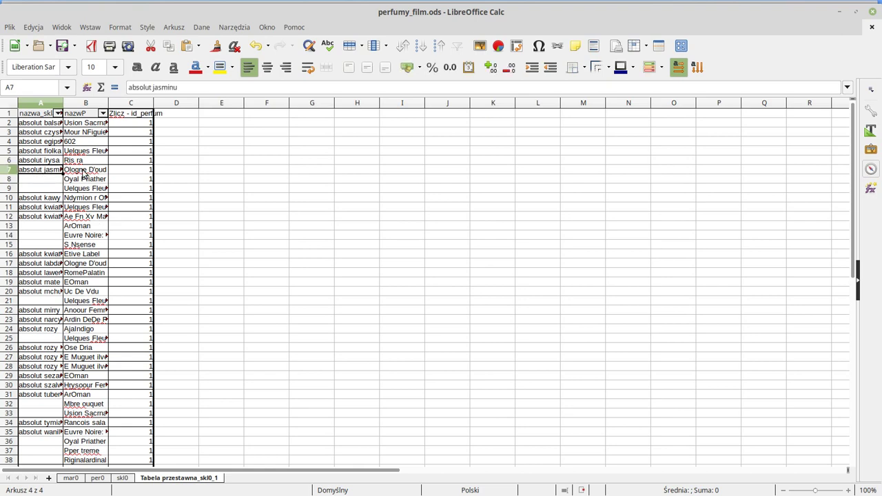
pyautogui.moveTo(84, 171); pyautogui.dragTo(82, 188)
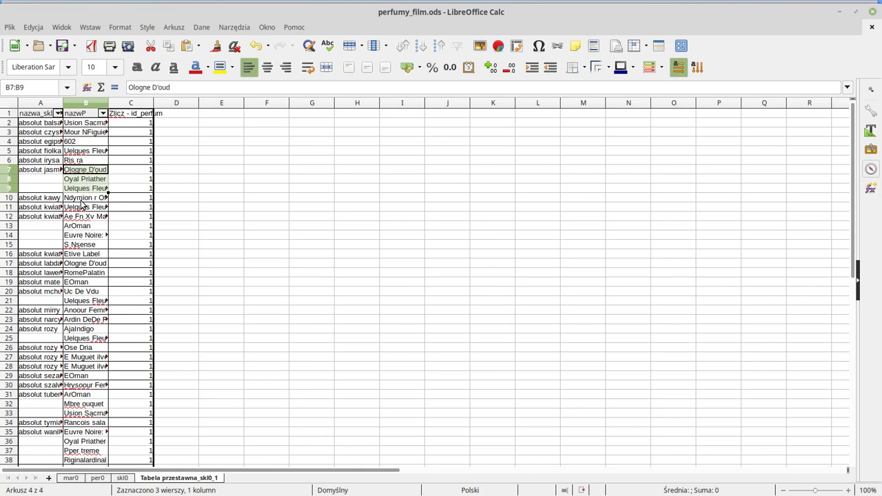
pyautogui.click(59, 113)
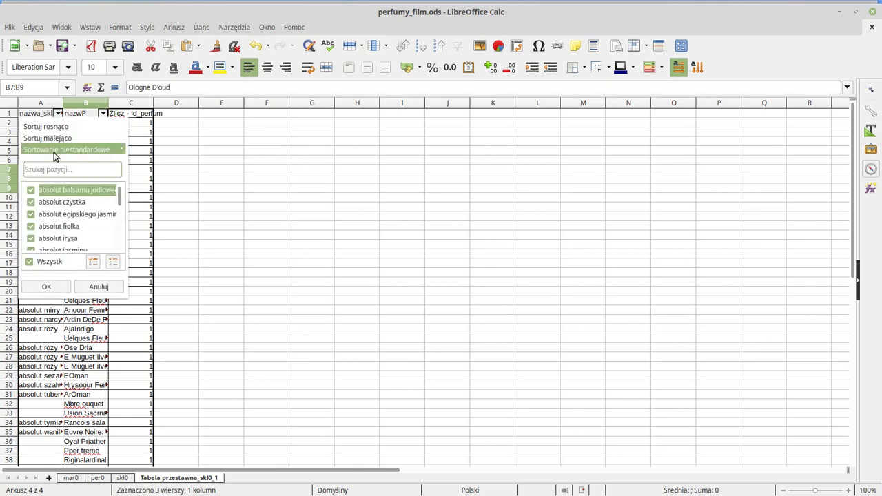
# - Filter the pivot to absolut jasminu only and select its three perfume names
pyautogui.click(30, 261)
pyautogui.moveTo(118, 194)
pyautogui.mouseDown()
pyautogui.moveTo(117, 213)
pyautogui.moveTo(113, 198)
pyautogui.mouseUp()
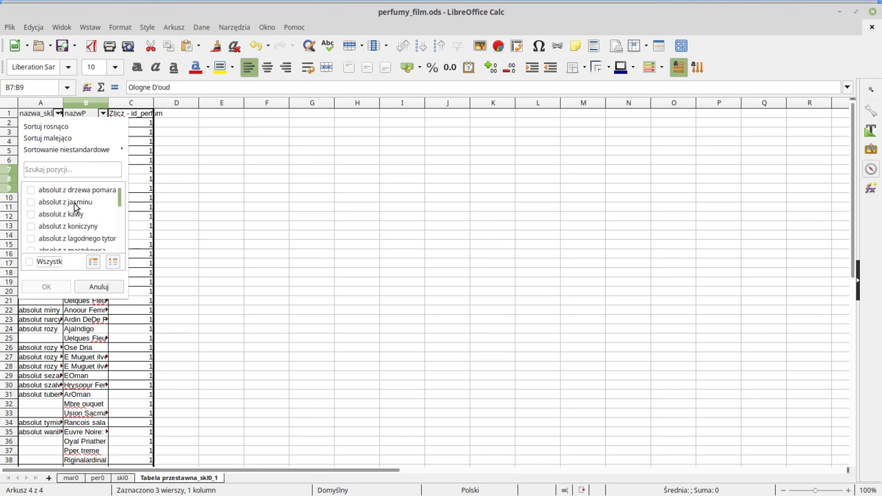
pyautogui.scroll(5, 119, 198)
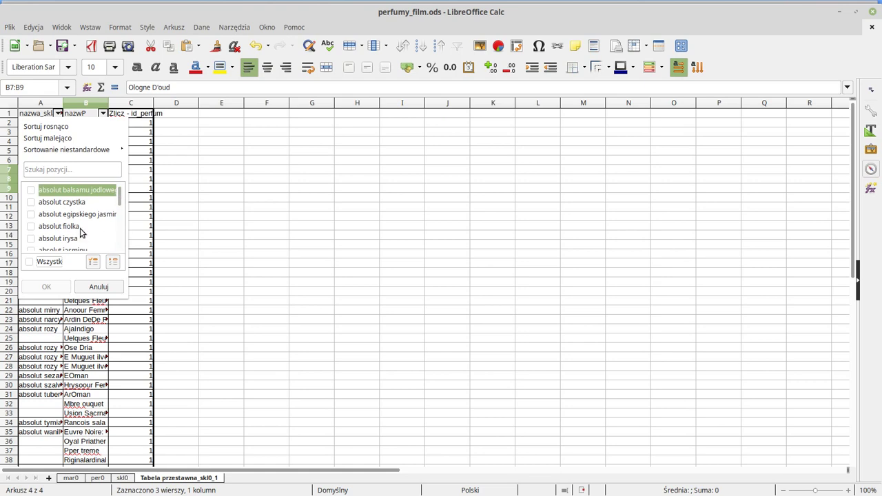
pyautogui.scroll(-1, 80, 228)
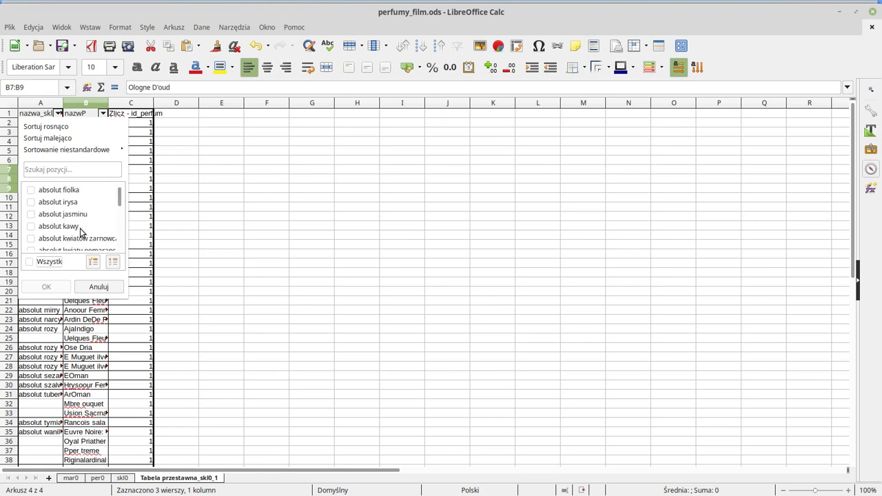
pyautogui.click(31, 216)
pyautogui.click(49, 288)
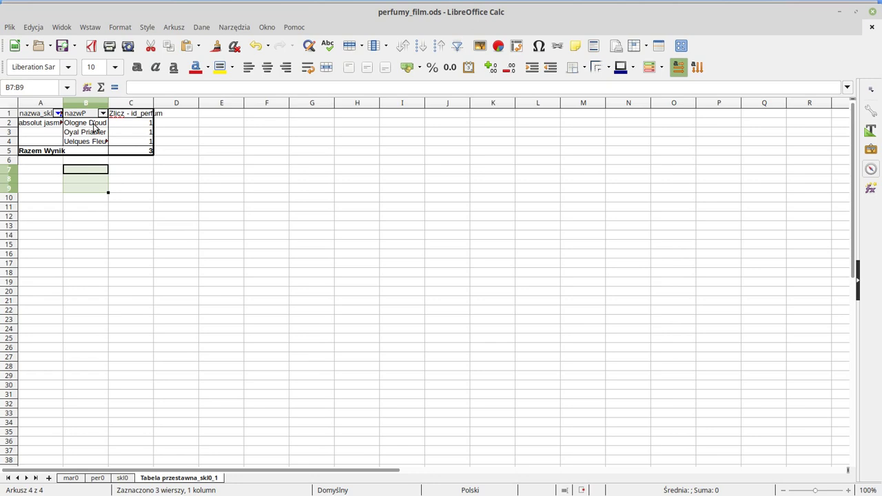
pyautogui.moveTo(93, 123); pyautogui.dragTo(93, 142)
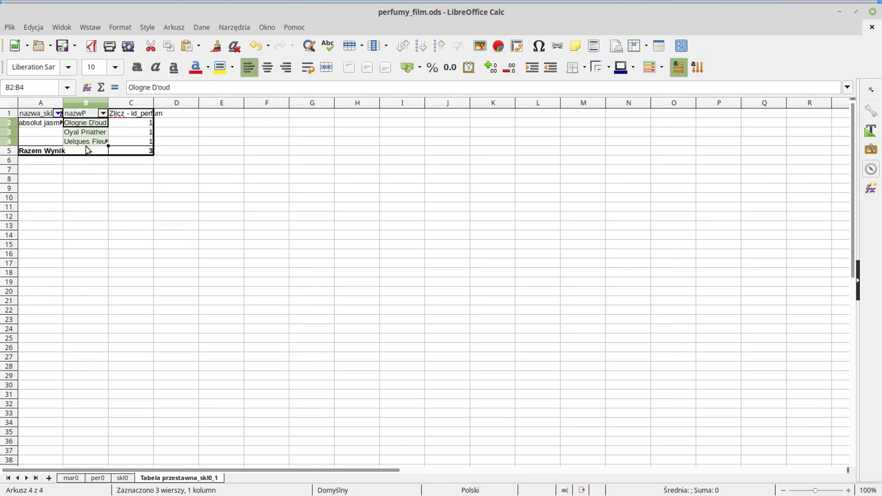
# - Paste the three perfume names into F1:F3 and widen column F
pyautogui.click(265, 116)
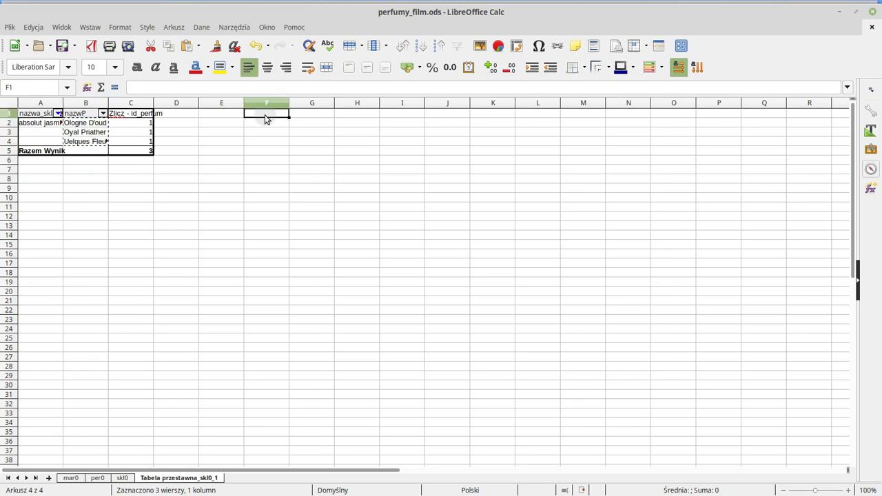
pyautogui.hotkey('ctrl', 'v')
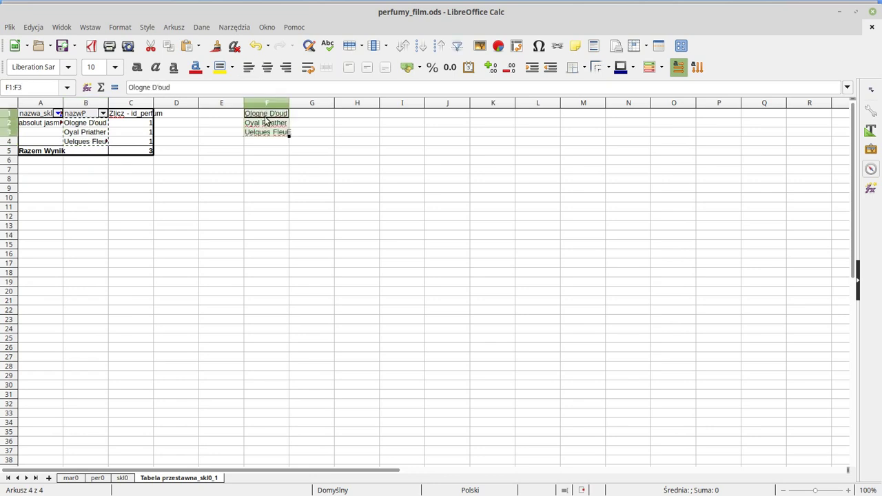
pyautogui.moveTo(289, 103); pyautogui.dragTo(313, 103)
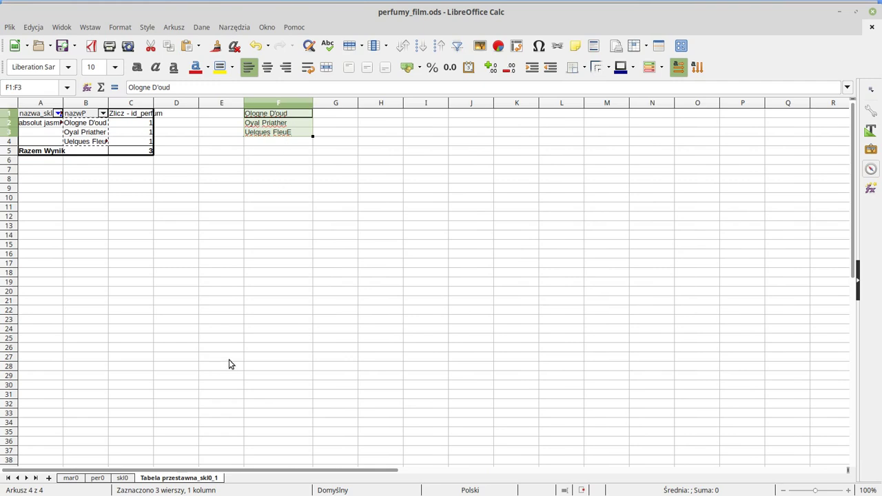
# - Compare the pasted names against the published answer for Zadanie 6.1
pyautogui.hotkey('alt', 'Tab')
pyautogui.hotkey('alt', 'Tab')
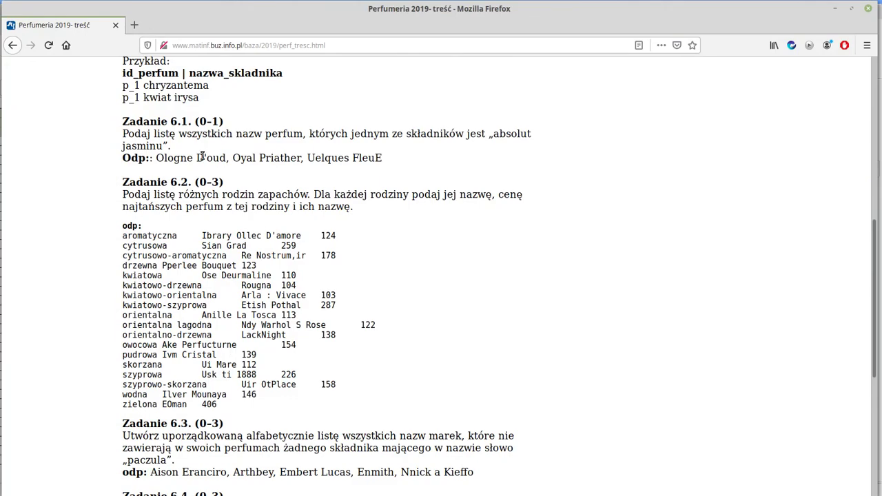
pyautogui.moveTo(157, 158); pyautogui.dragTo(376, 157)
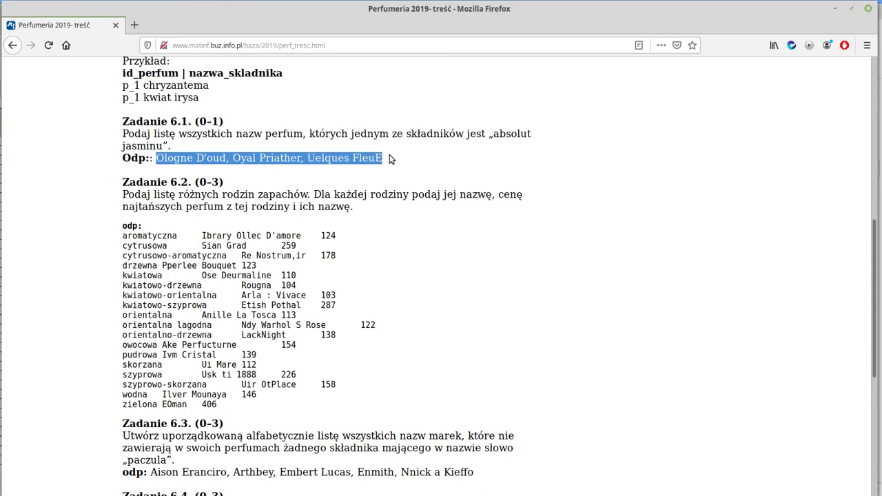
pyautogui.hotkey('alt', 'Tab')
pyautogui.click(301, 151)
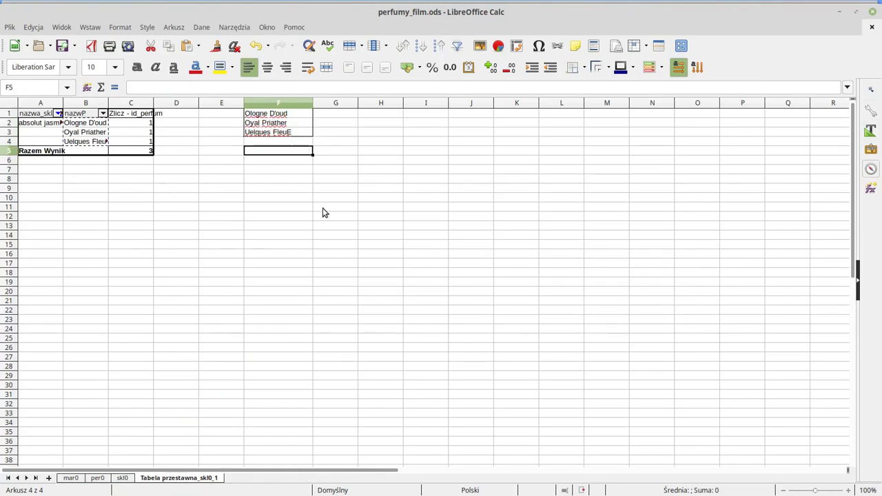
pyautogui.hotkey('alt', 'Tab')
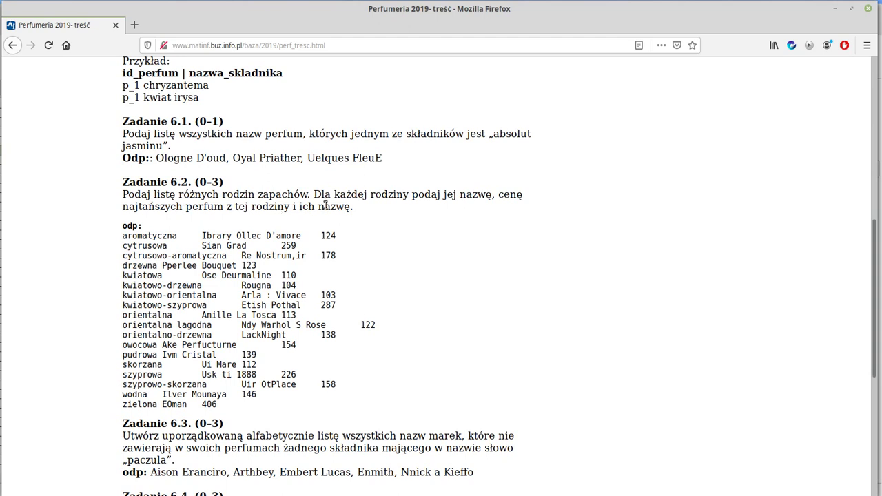
pyautogui.hotkey('alt', 'Tab')
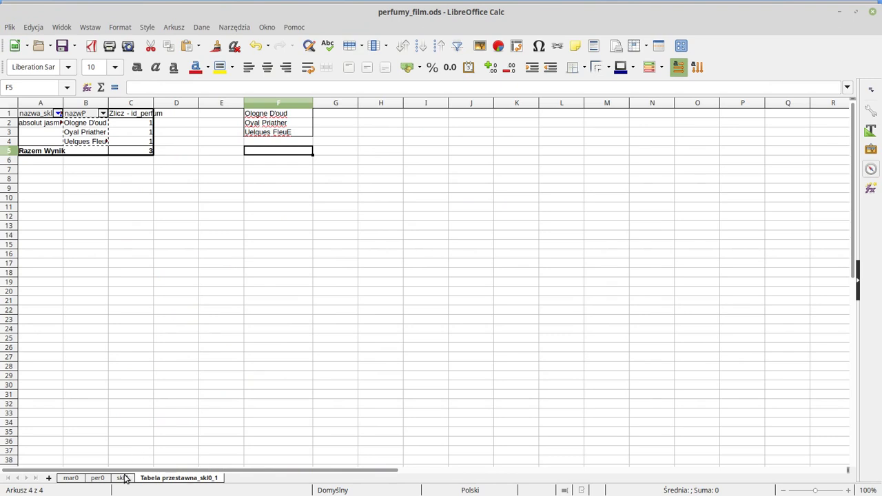
# - Copy all per0 data and paste it as values into a new sheet Arkusz5
pyautogui.click(103, 480)
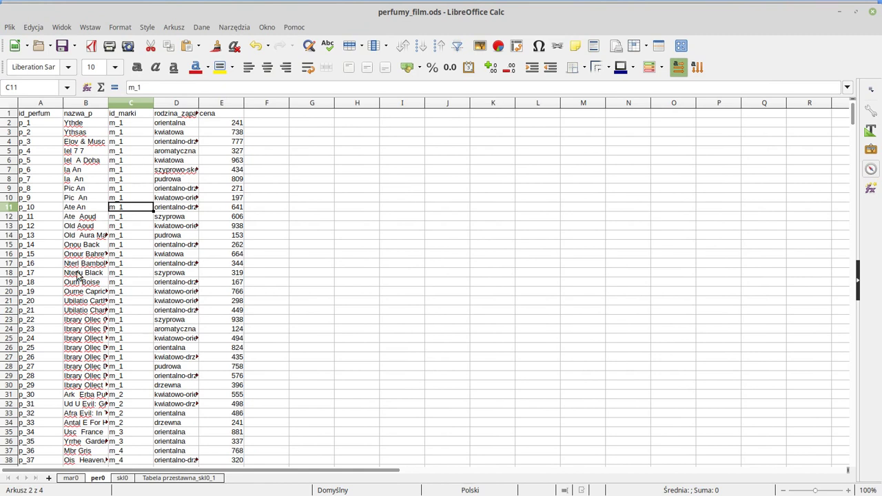
pyautogui.press('ctrl+KP_Multiply')
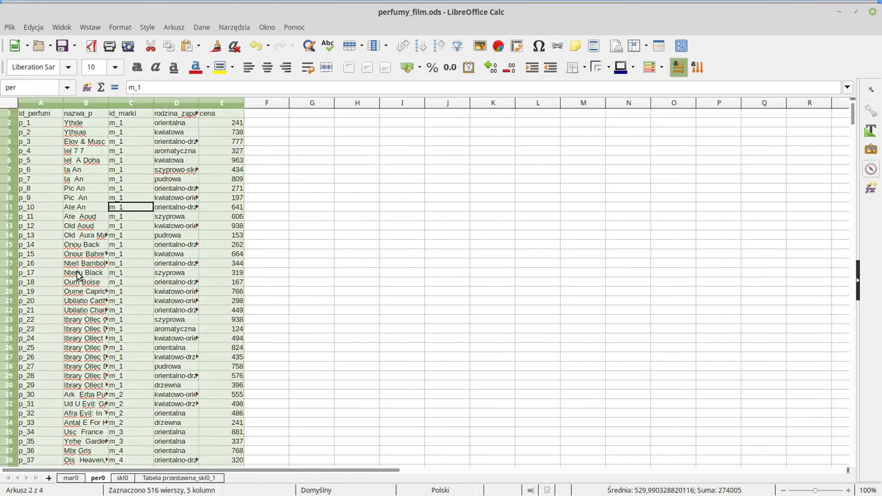
pyautogui.click(48, 478)
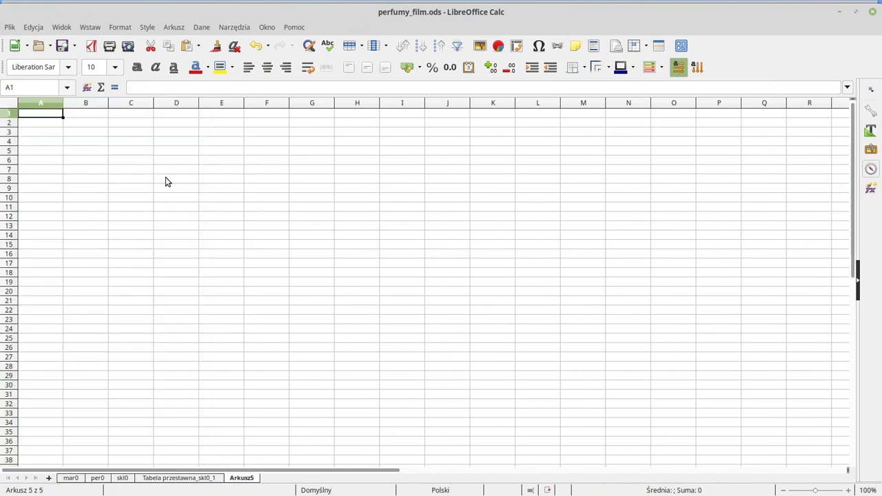
pyautogui.hotkey('ctrl', 'shift', 'v')
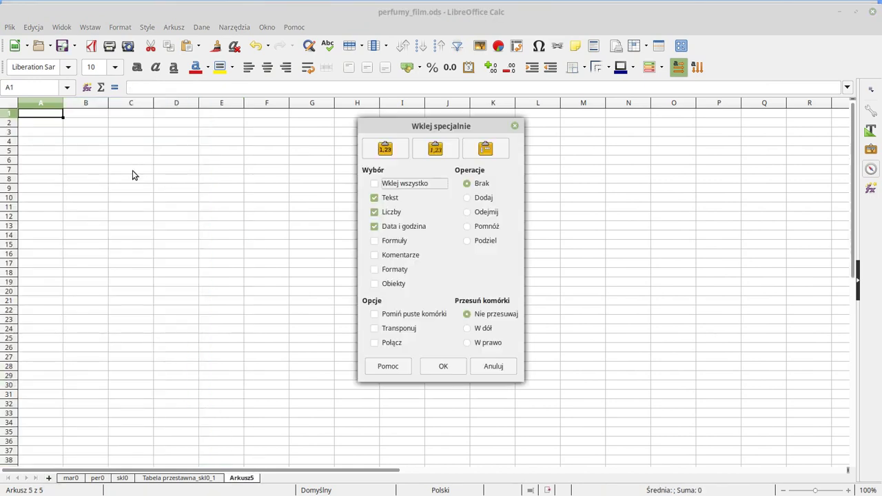
pyautogui.click(443, 366)
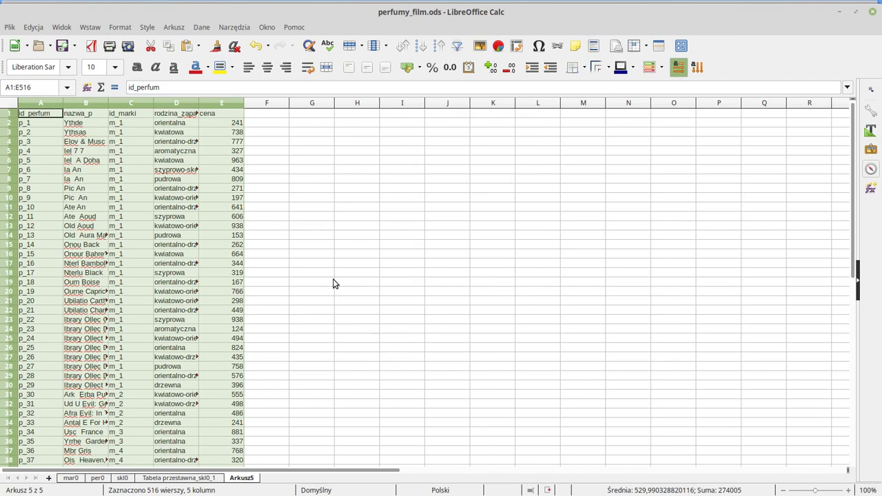
pyautogui.click(270, 165)
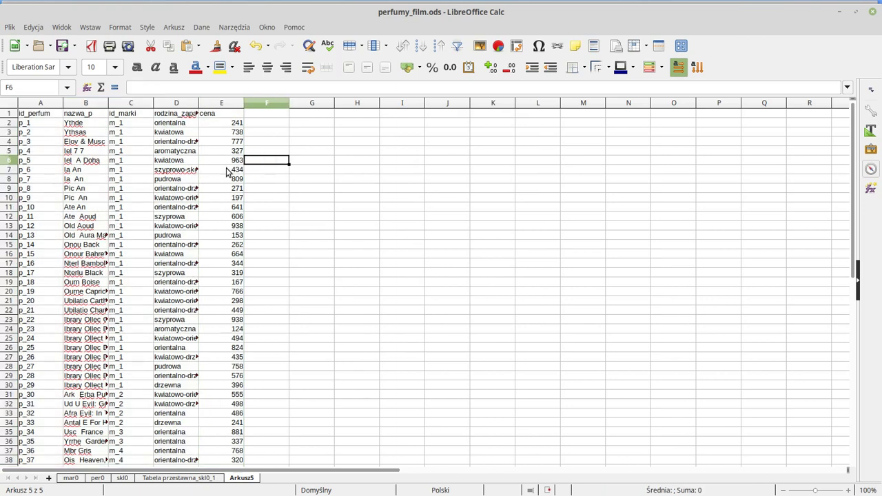
pyautogui.click(192, 173)
# - Start a pivot table on Arkusz5 using the current selection as source
pyautogui.click(207, 27)
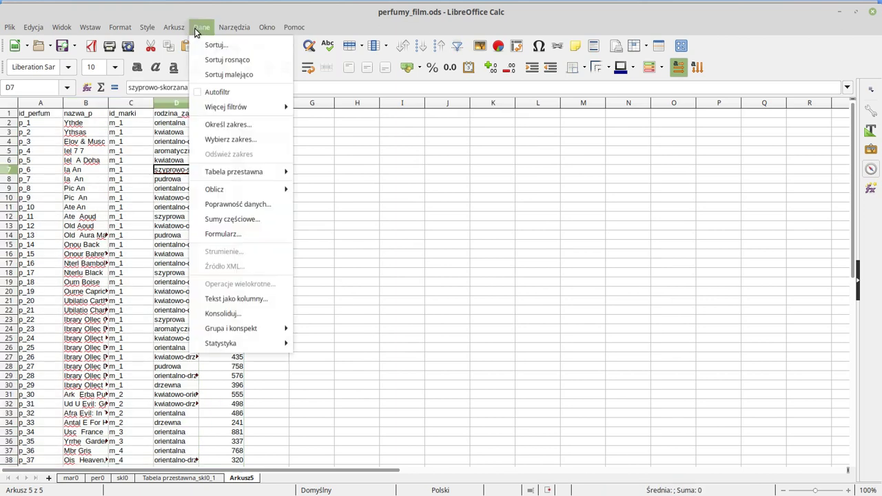
pyautogui.moveTo(233, 172)
pyautogui.click(333, 173)
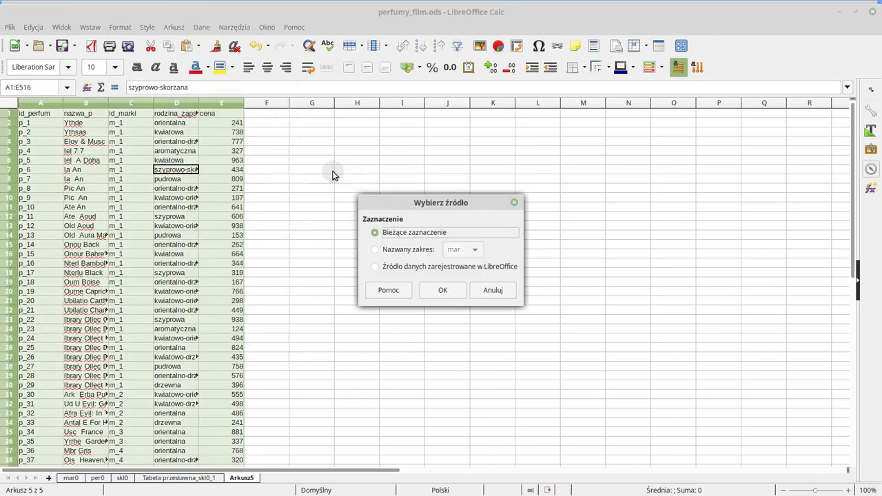
pyautogui.moveTo(383, 191); pyautogui.dragTo(513, 160)
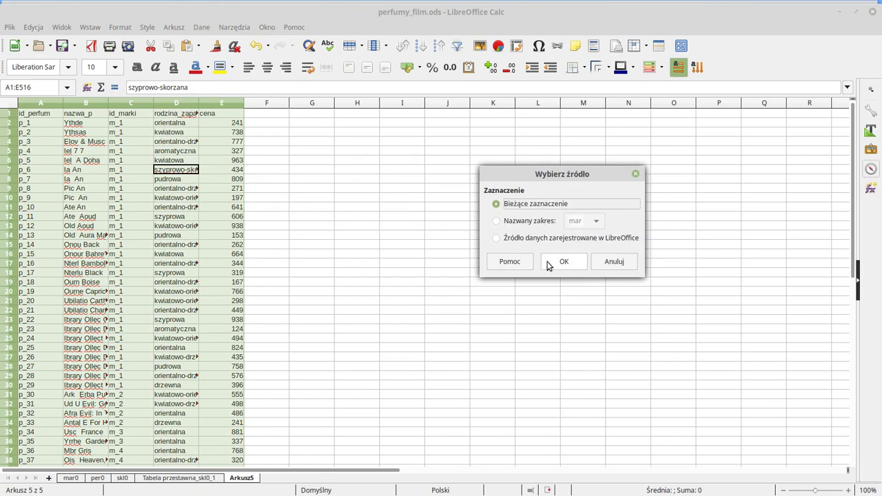
pyautogui.click(559, 261)
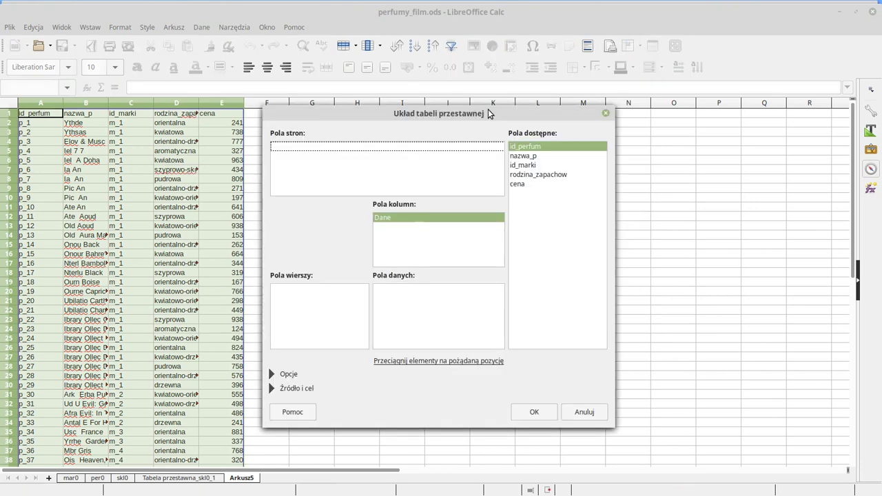
# - Lay out a pivot with rodzina_zapachow and nazwa_p as rows and Min of cena as data
pyautogui.moveTo(492, 114); pyautogui.dragTo(585, 140)
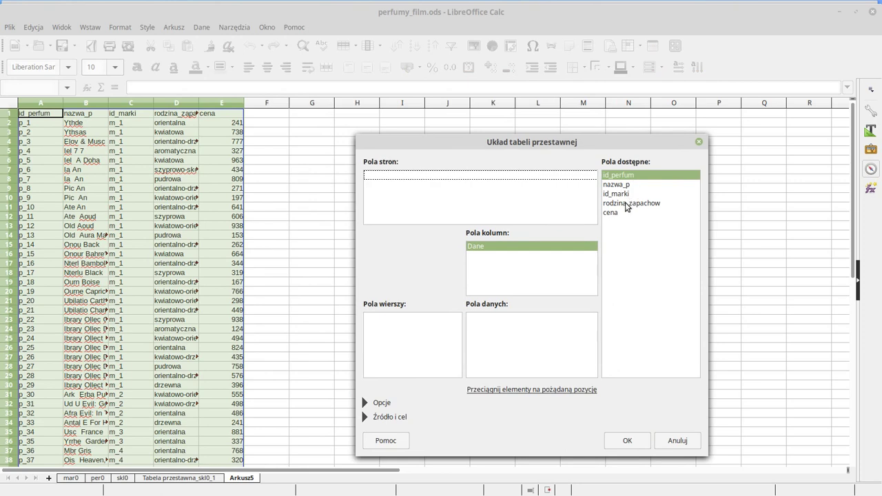
pyautogui.moveTo(628, 206); pyautogui.dragTo(418, 310)
pyautogui.moveTo(412, 323); pyautogui.dragTo(412, 321)
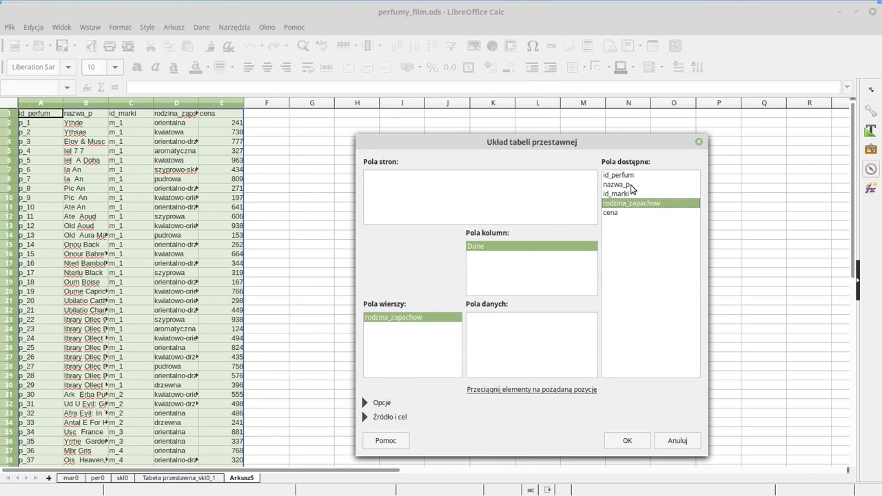
pyautogui.moveTo(630, 186); pyautogui.dragTo(428, 337)
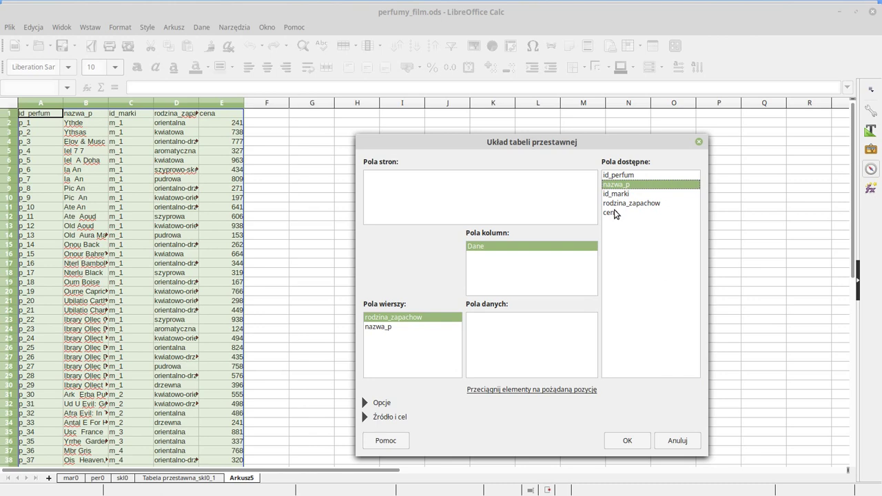
pyautogui.moveTo(616, 214); pyautogui.dragTo(517, 324)
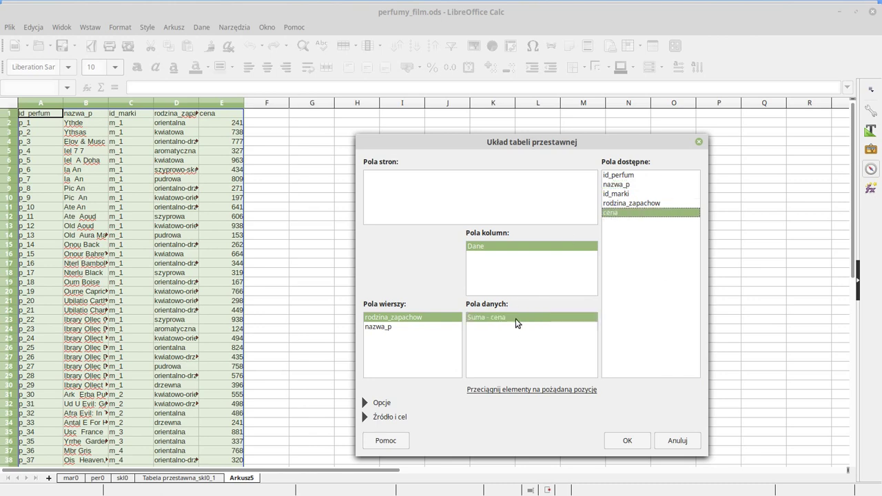
pyautogui.doubleClick(517, 318)
pyautogui.click(479, 288)
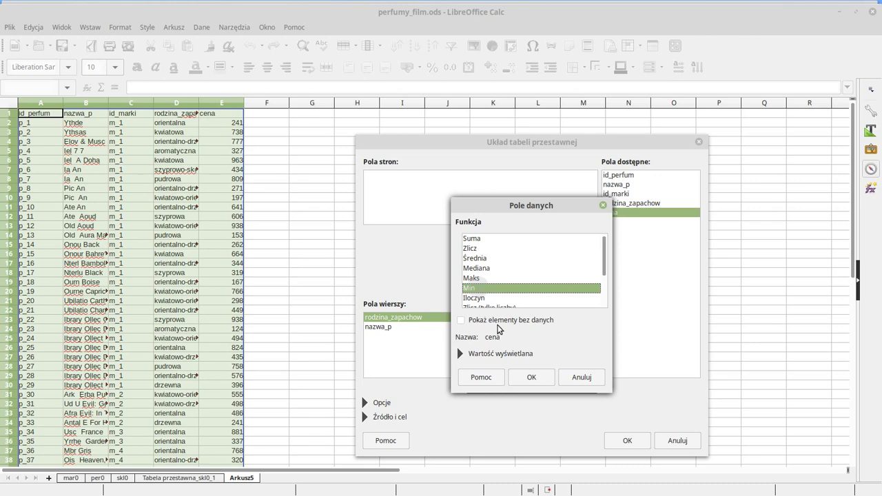
pyautogui.click(535, 378)
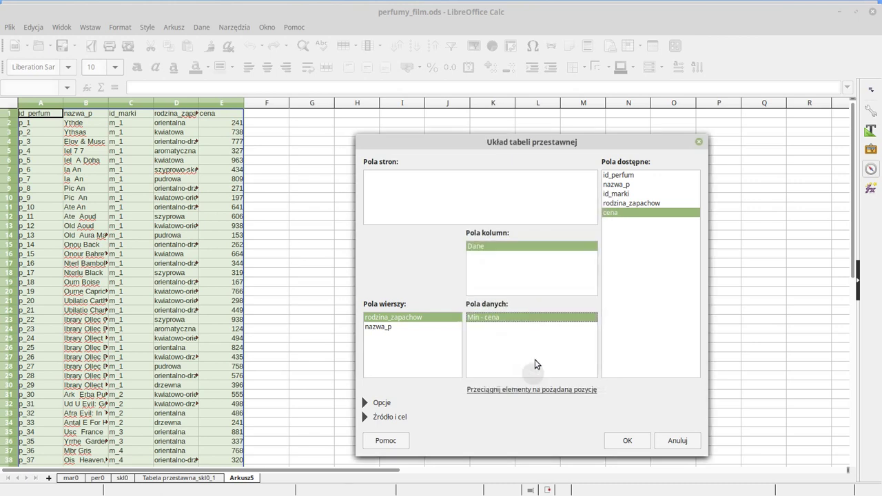
pyautogui.click(628, 441)
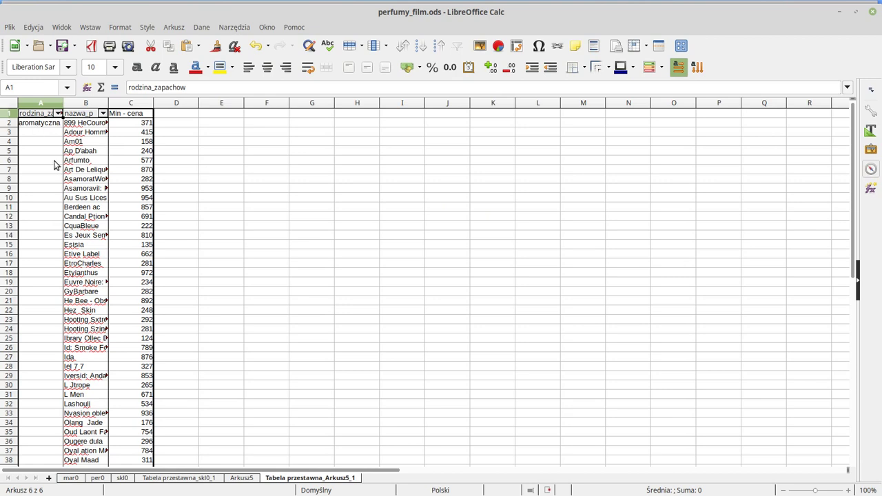
pyautogui.scroll(-3, 90, 198)
pyautogui.scroll(-3, 90, 198)
pyautogui.scroll(4, 89, 198)
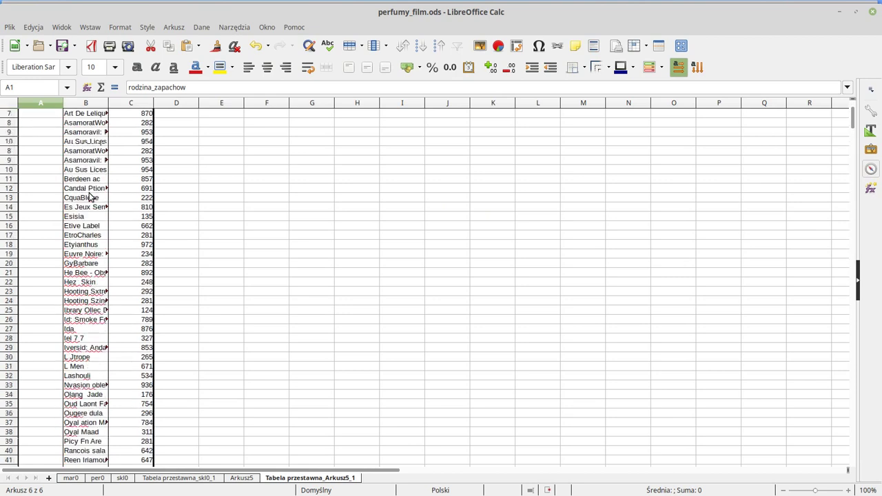
pyautogui.scroll(2, 89, 198)
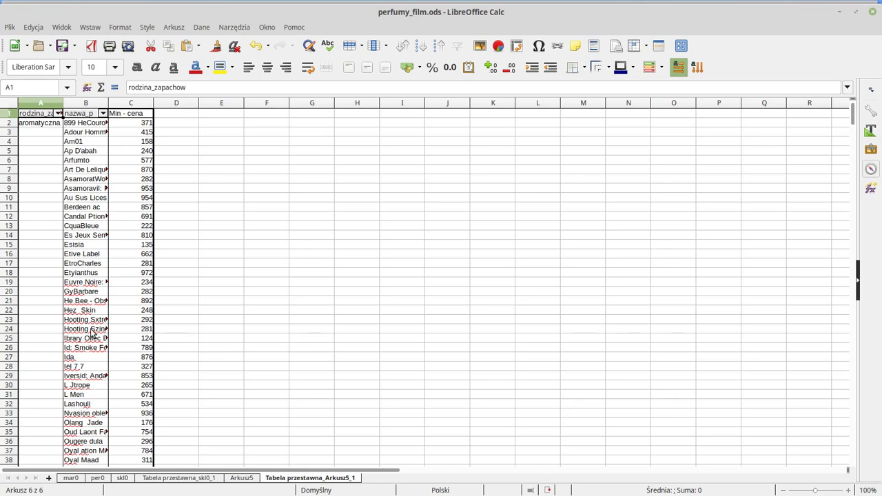
# - Reopen the pivot layout and open the nazwa_p field's display options
pyautogui.rightClick(79, 161)
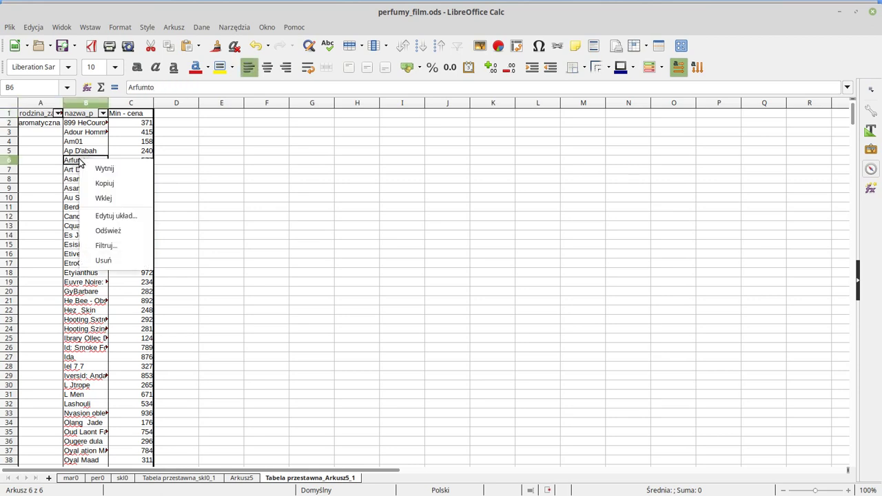
pyautogui.click(126, 224)
pyautogui.moveTo(388, 328)
pyautogui.mouseDown()
pyautogui.moveTo(403, 318)
pyautogui.moveTo(391, 330)
pyautogui.mouseUp()
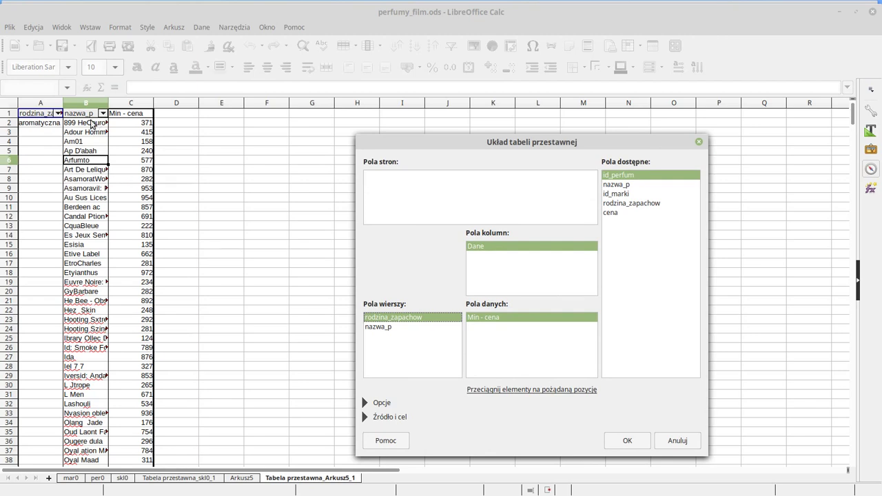
pyautogui.doubleClick(388, 327)
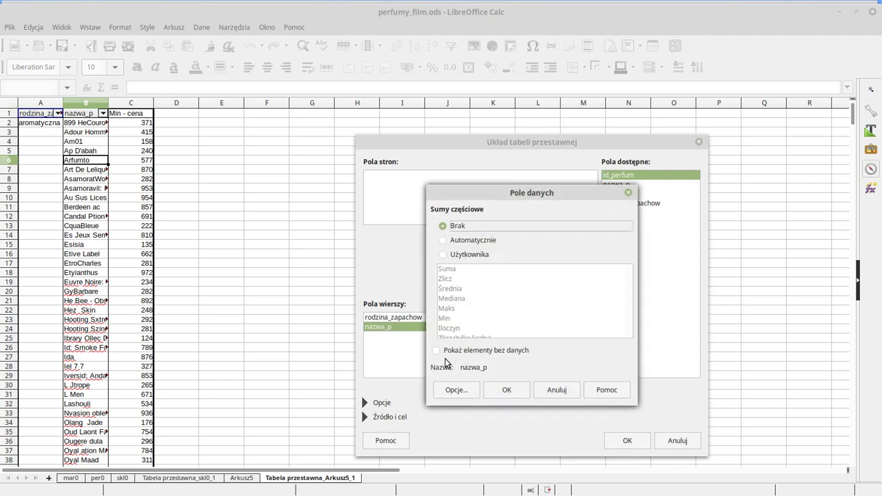
pyautogui.click(456, 390)
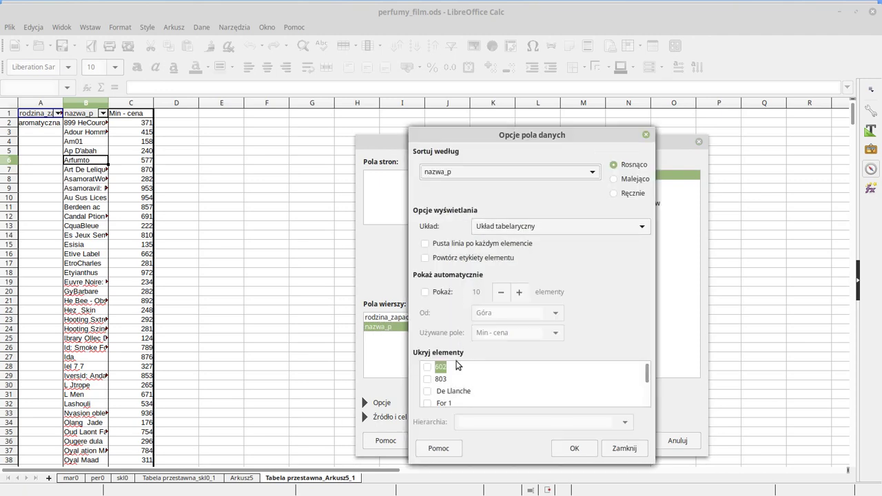
# - Limit nazwa_p to show 1 item from the bottom by Min - cena
pyautogui.click(425, 293)
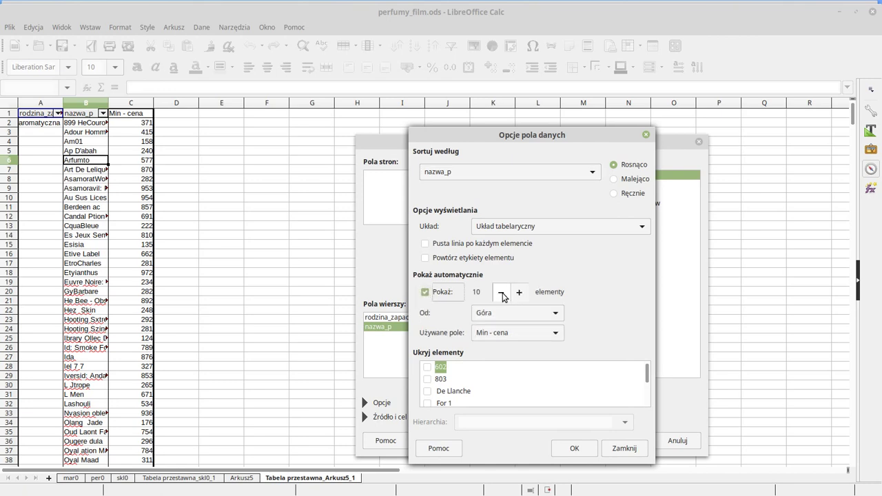
pyautogui.click(502, 293)
pyautogui.click(502, 293)
pyautogui.click(502, 293)
pyautogui.click(501, 293)
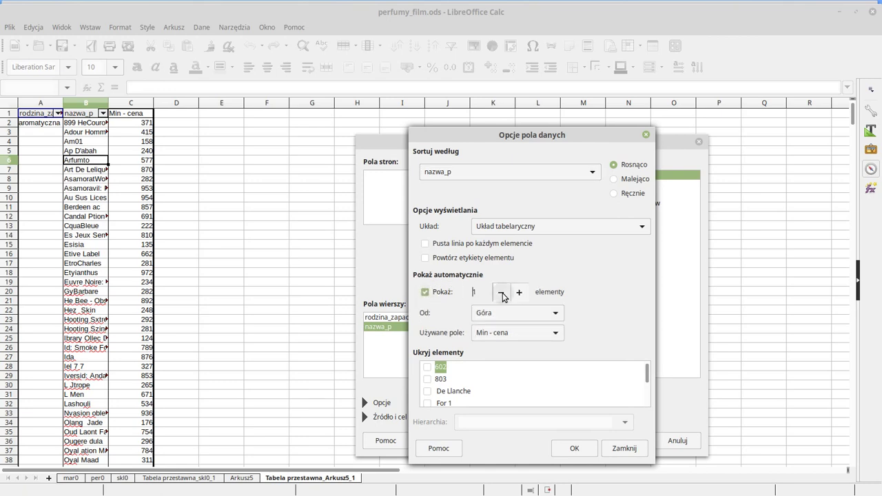
pyautogui.click(557, 314)
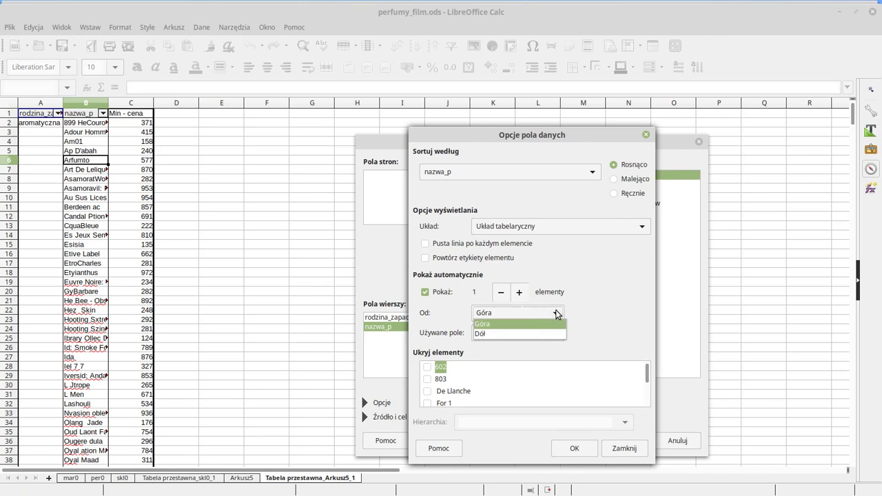
pyautogui.click(533, 332)
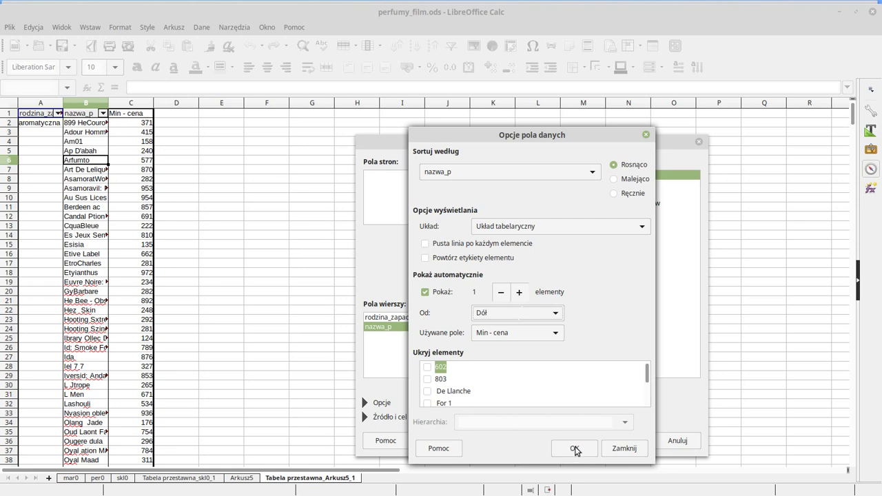
pyautogui.click(576, 450)
pyautogui.click(508, 390)
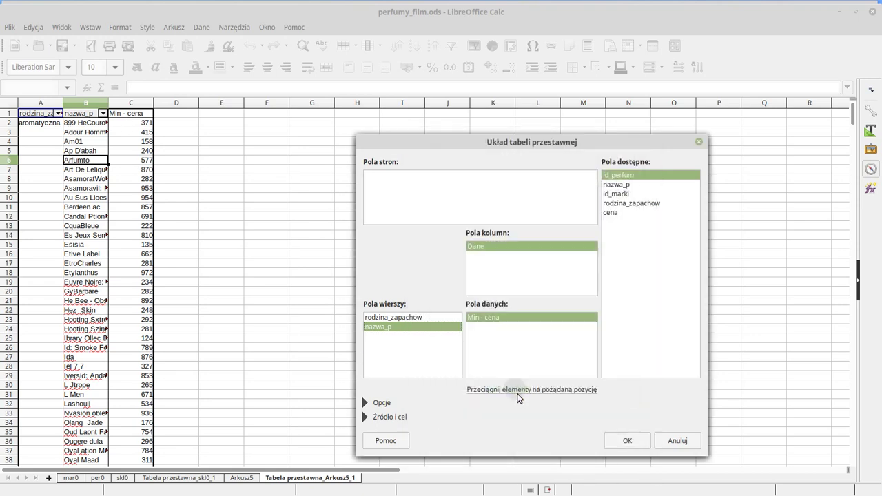
# - Apply the pivot layout listing each family's cheapest perfume (minimum 103) and switch to the answers
pyautogui.click(627, 441)
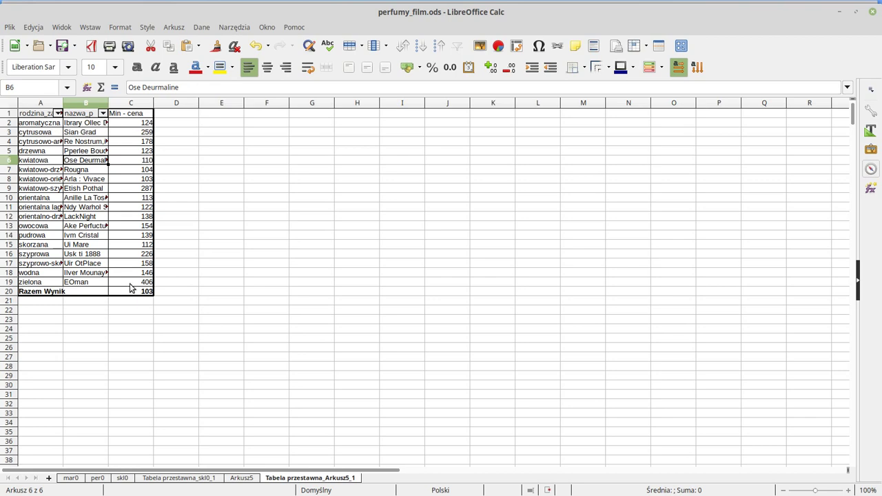
pyautogui.keyDown('ctrl'); pyautogui.scroll(6, 301, 290); pyautogui.keyUp('ctrl')
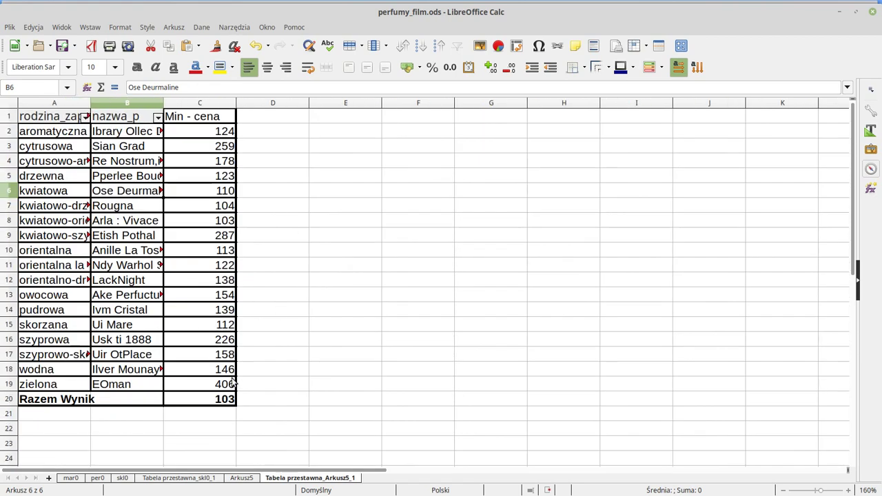
pyautogui.hotkey('alt', 'Tab')
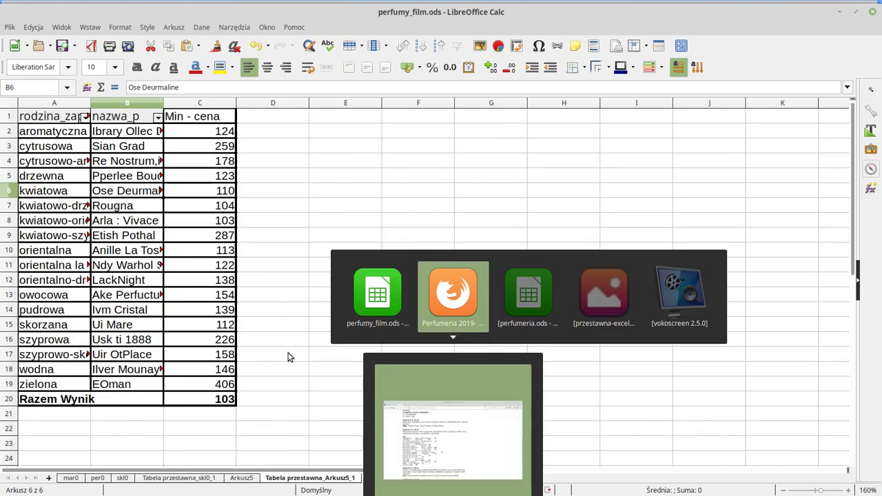
pyautogui.click(425, 306)
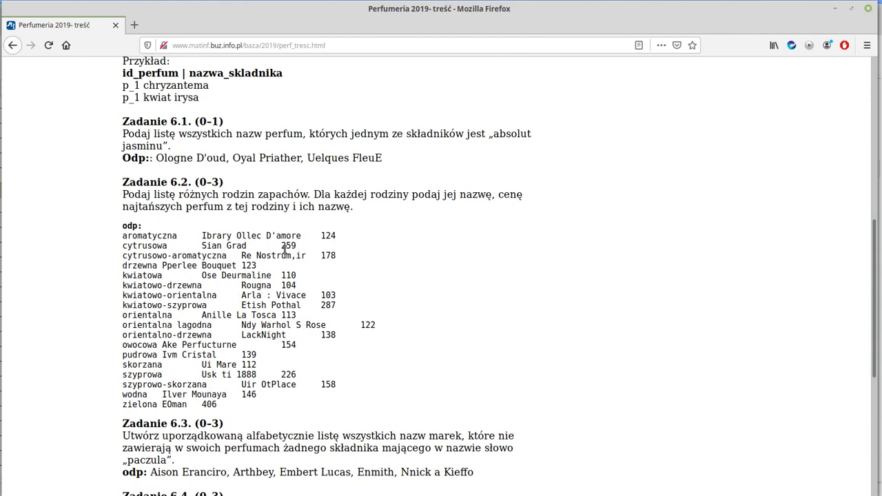
pyautogui.hotkey('alt', 'Tab')
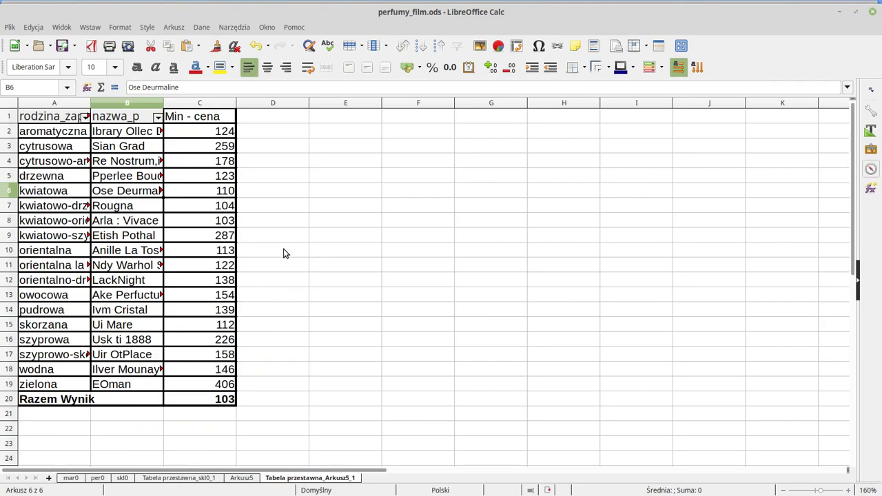
pyautogui.hotkey('alt', 'Tab')
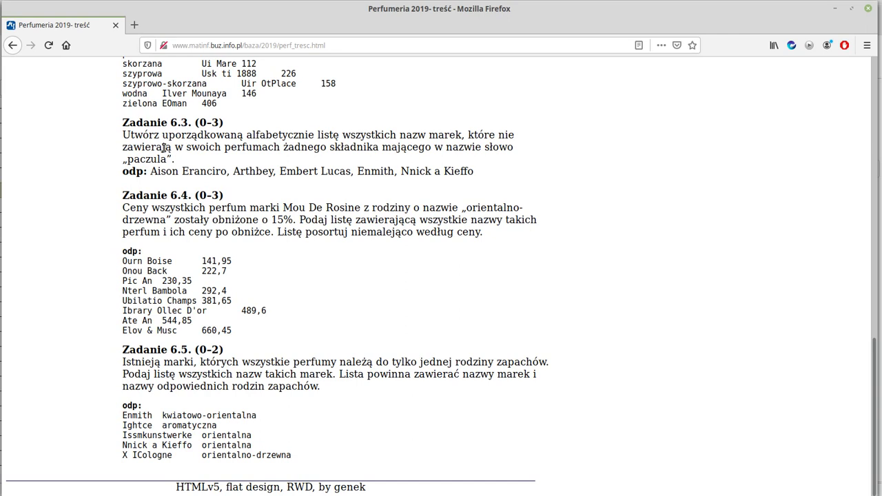
pyautogui.doubleClick(499, 135)
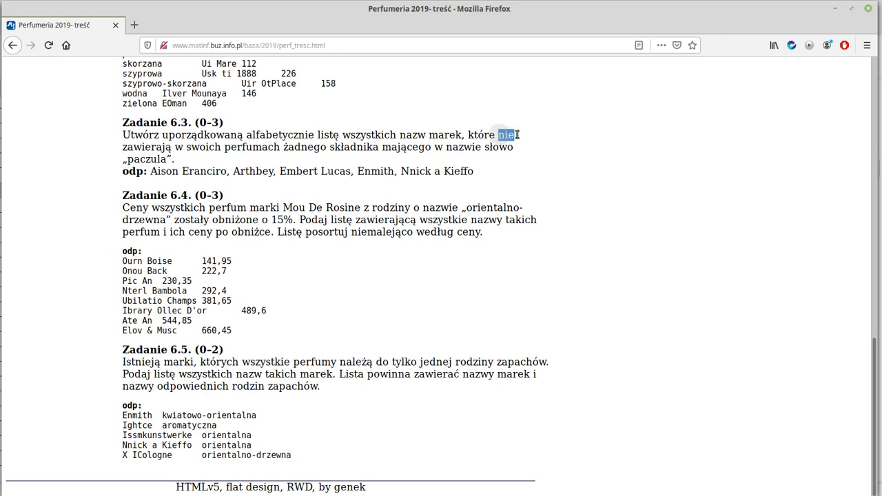
pyautogui.click(158, 147)
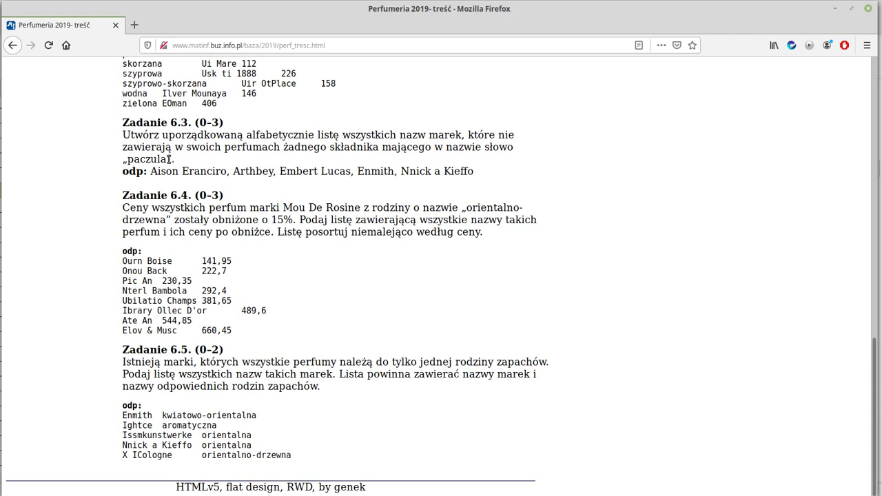
pyautogui.moveTo(169, 159); pyautogui.dragTo(131, 166)
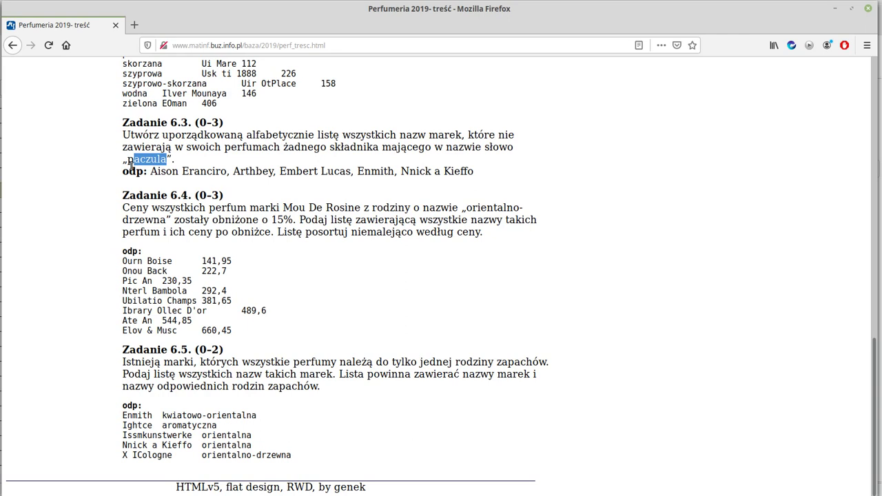
pyautogui.moveTo(131, 166); pyautogui.dragTo(169, 160)
pyautogui.hotkey('alt', 'Tab')
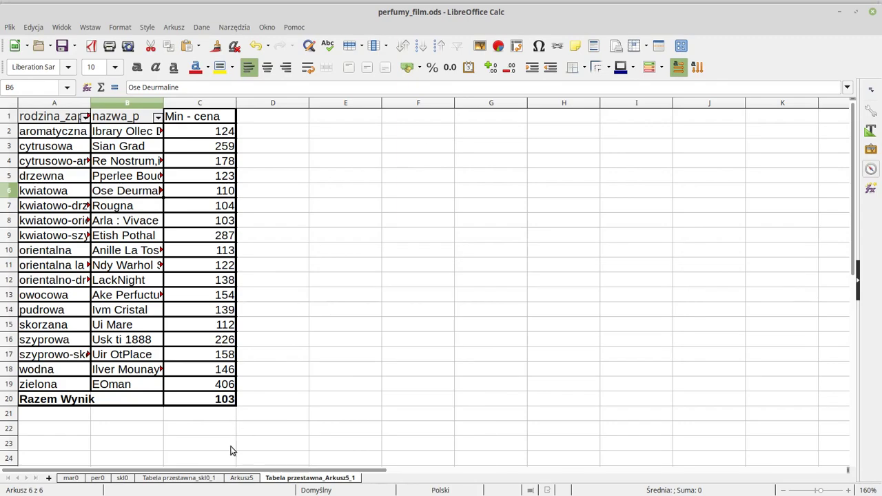
# - Check the per0 and skl0 sheets, select the ingredient data A1:C5865, and add a new sheet
pyautogui.click(98, 478)
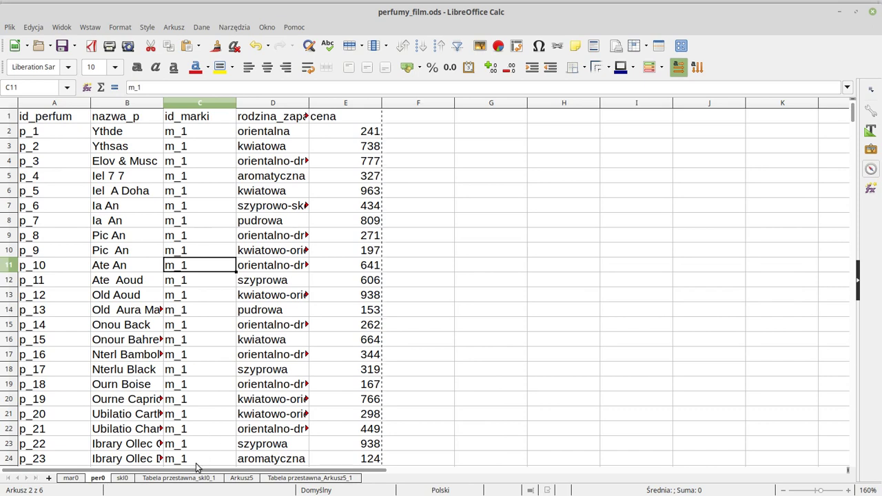
pyautogui.click(124, 480)
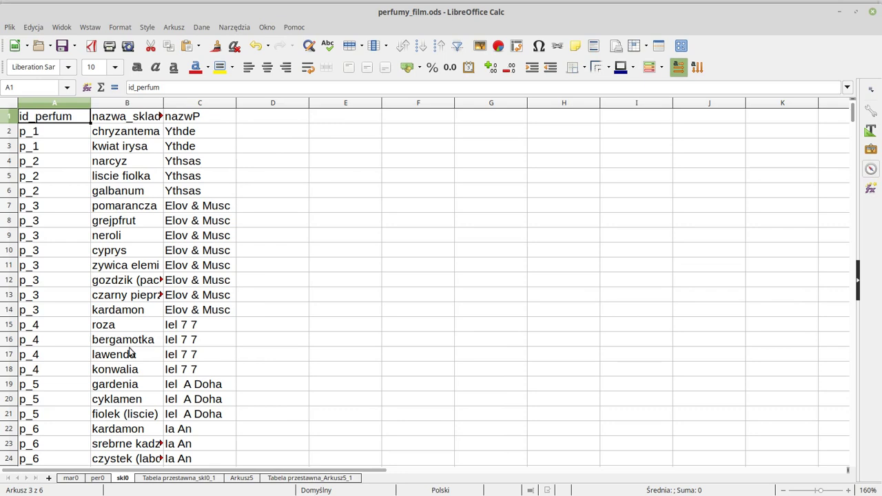
pyautogui.click(118, 299)
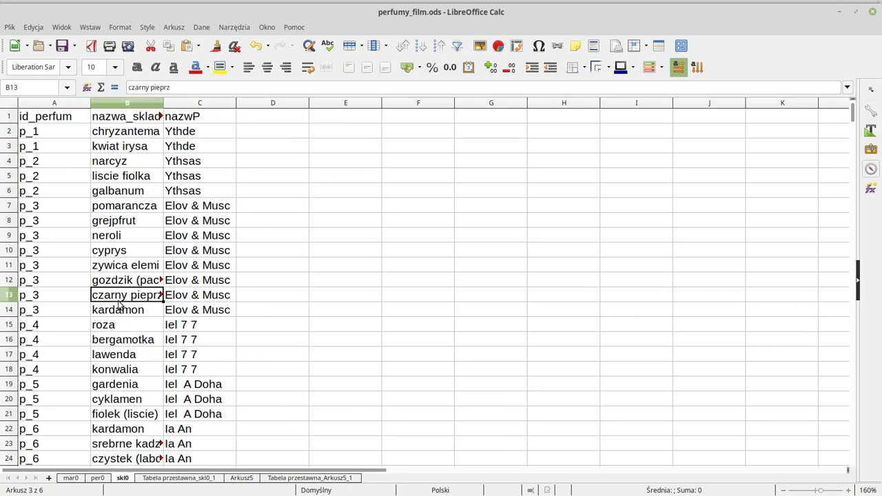
pyautogui.hotkey('ctrl', 'a')
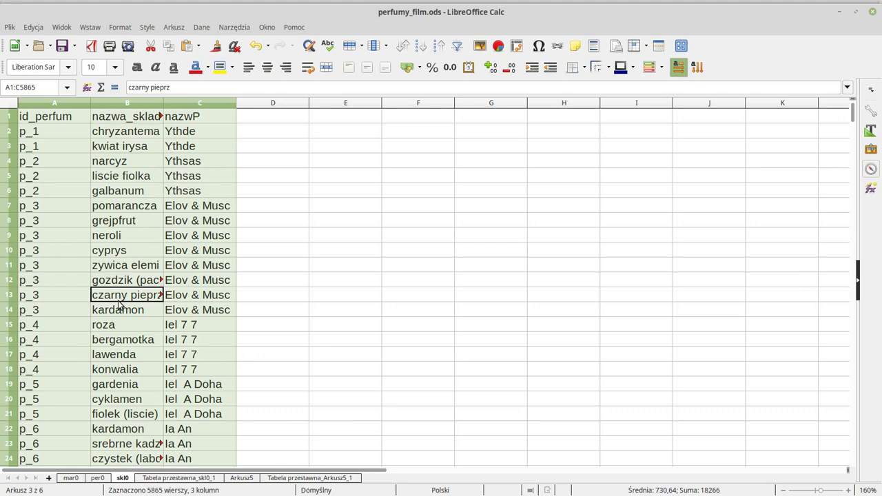
pyautogui.click(49, 477)
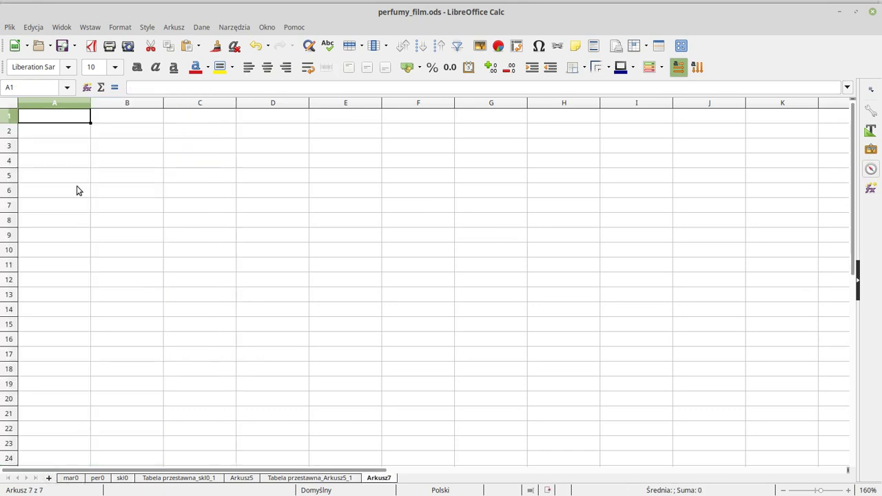
# - Paste the ingredient data as values into A1 of Arkusz7, then select D2
pyautogui.hotkey('ctrl', 'shift', 'v')
pyautogui.press('Return')
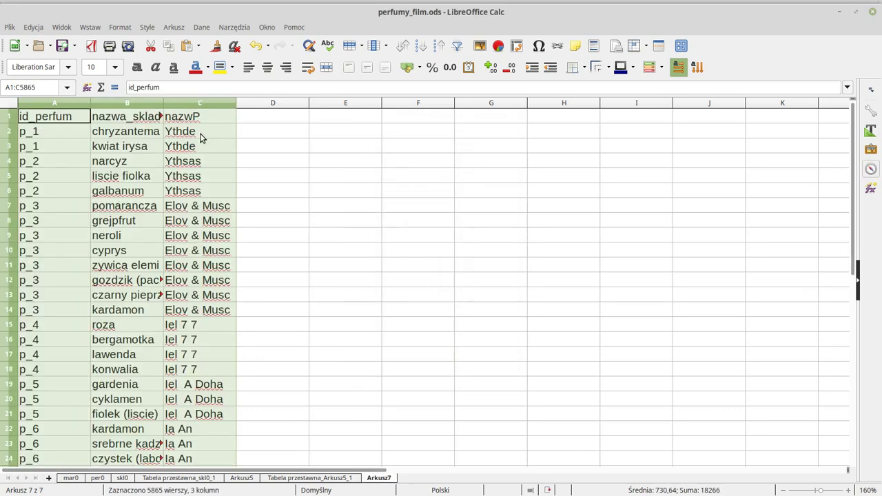
pyautogui.click(266, 119)
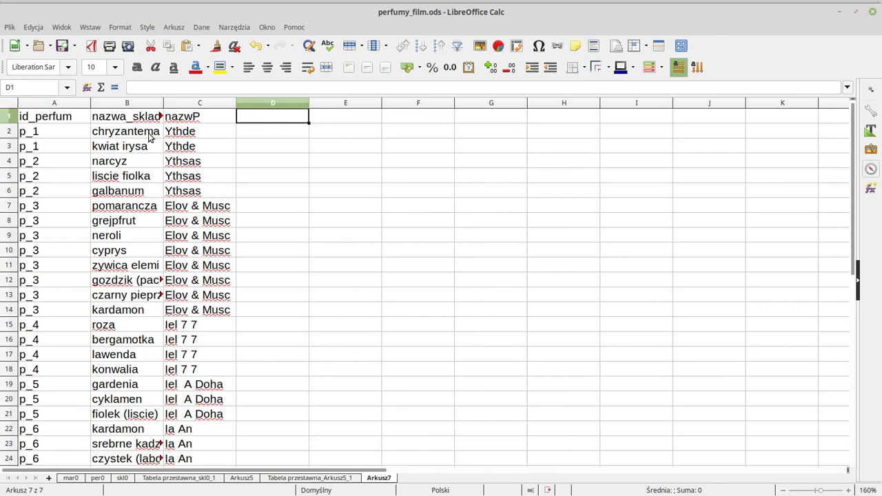
pyautogui.click(244, 133)
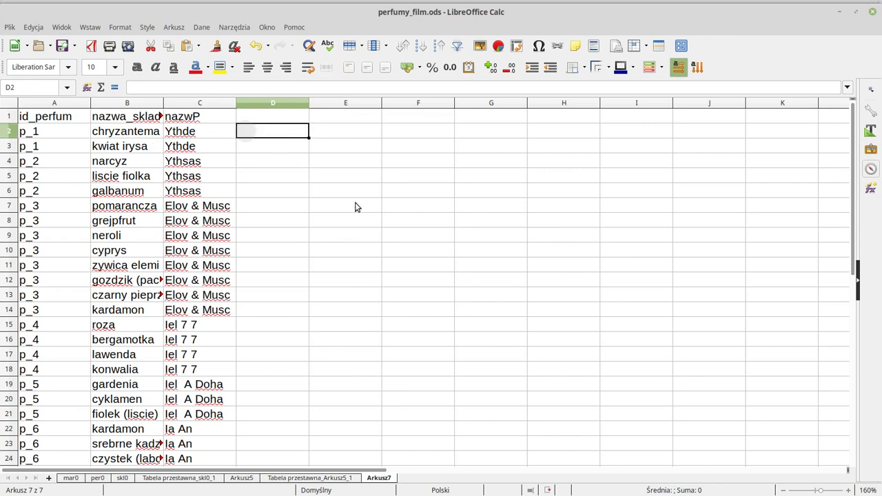
# - Enter =LICZ.JEŻELI(B2;"*paczula*") in D2 to flag paczula ingredients
pyautogui.write('=')
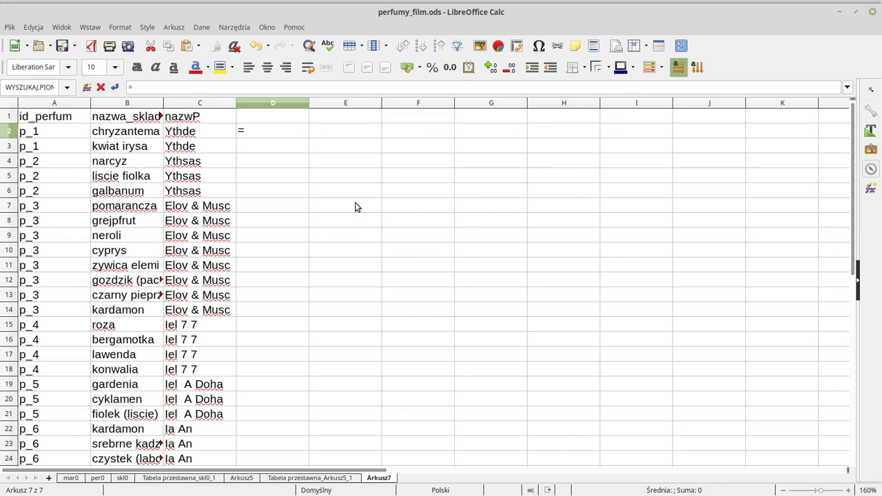
pyautogui.write('licz')
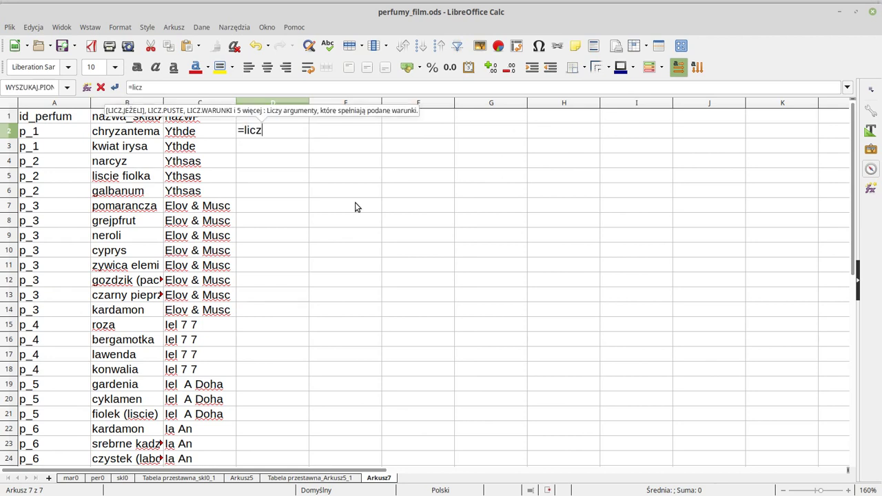
pyautogui.write('.jeż')
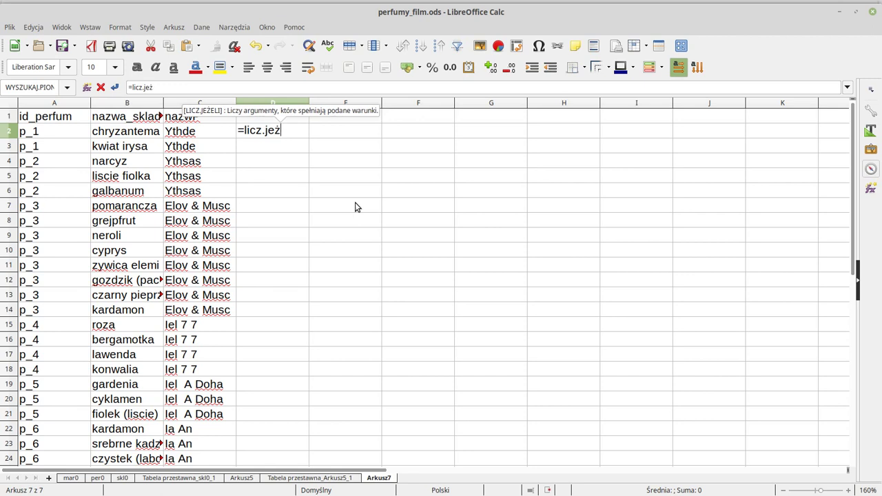
pyautogui.write('eli(')
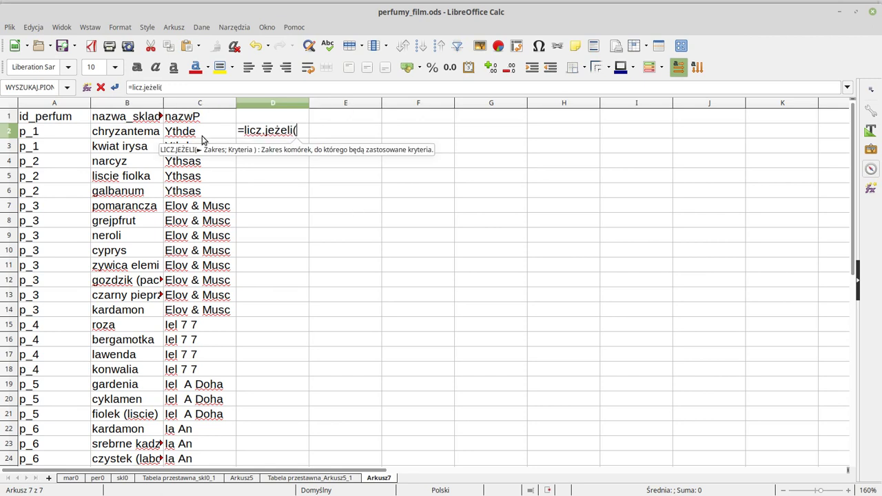
pyautogui.click(134, 135)
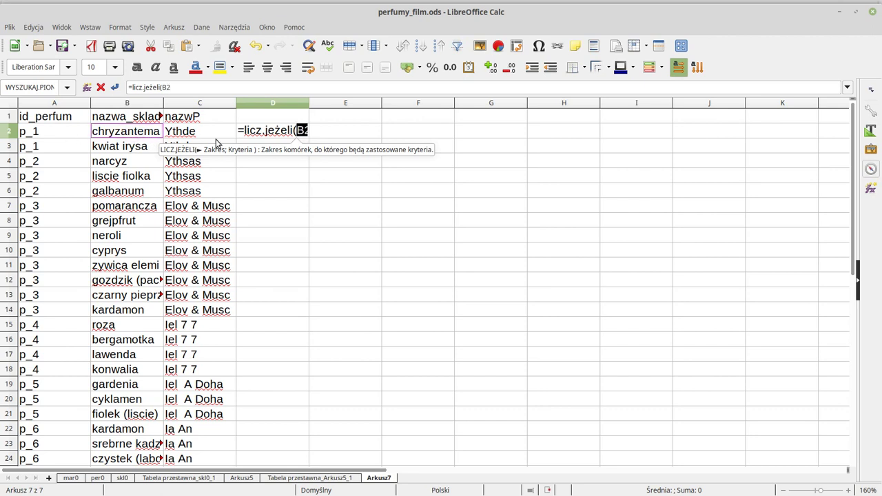
pyautogui.write(';')
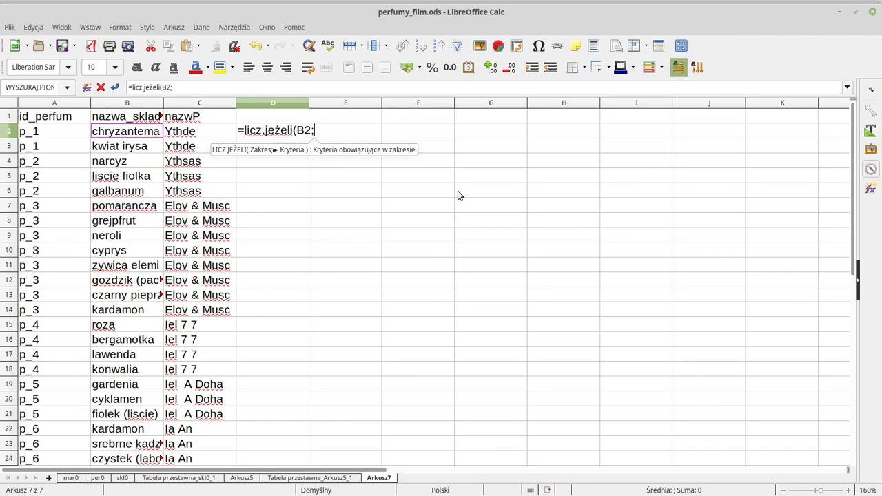
pyautogui.write('""')
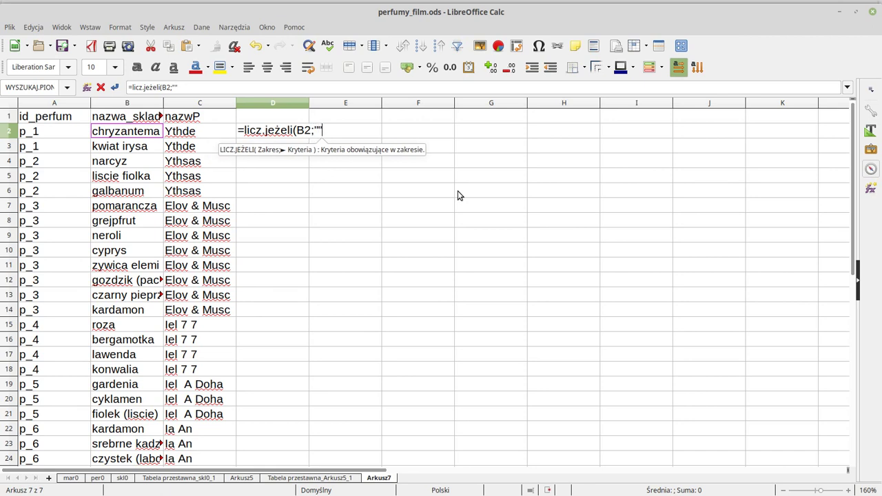
pyautogui.press('Left')
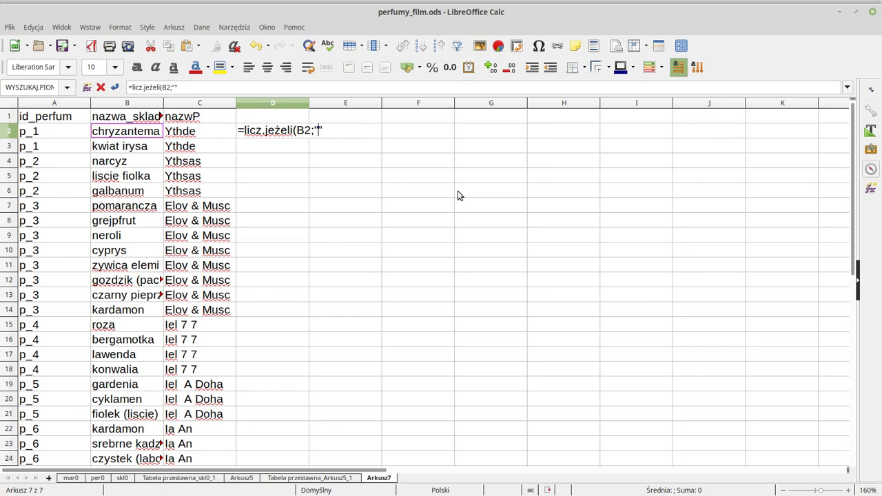
pyautogui.write('*')
pyautogui.write('paczul')
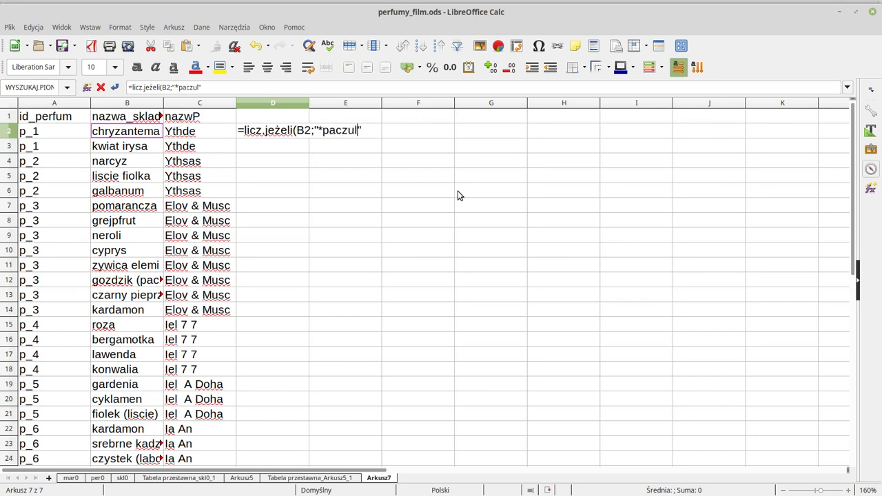
pyautogui.write('a*')
pyautogui.press('Return')
pyautogui.press('Up')
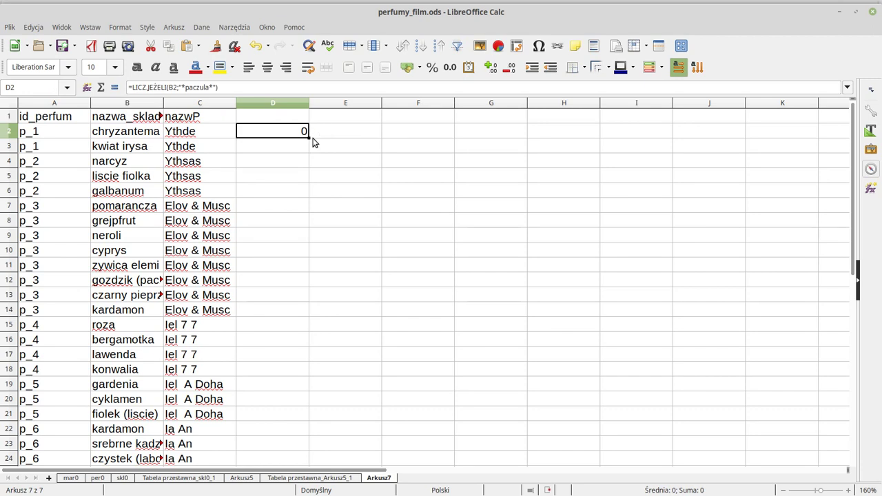
# - Fill the D2 paczula formula down to row 5865 and scroll through the results
pyautogui.doubleClick(308, 135)
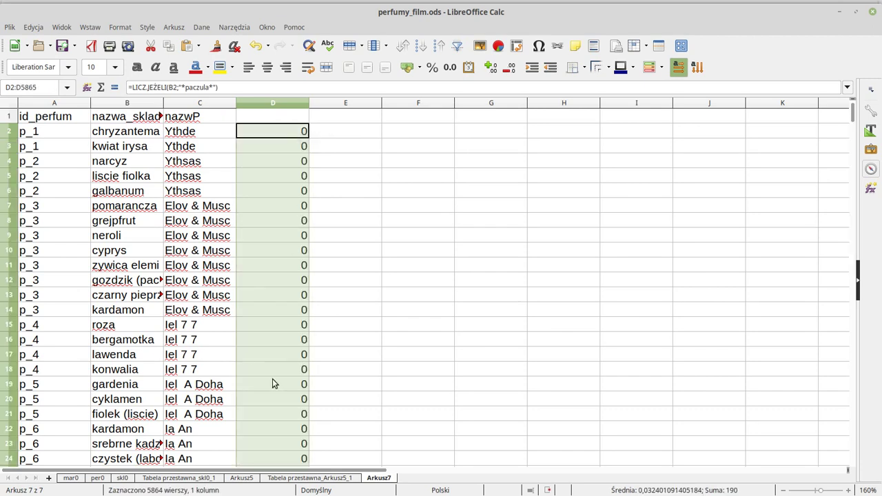
pyautogui.scroll(-6, 282, 340)
pyautogui.scroll(-17, 290, 328)
pyautogui.scroll(-10, 294, 319)
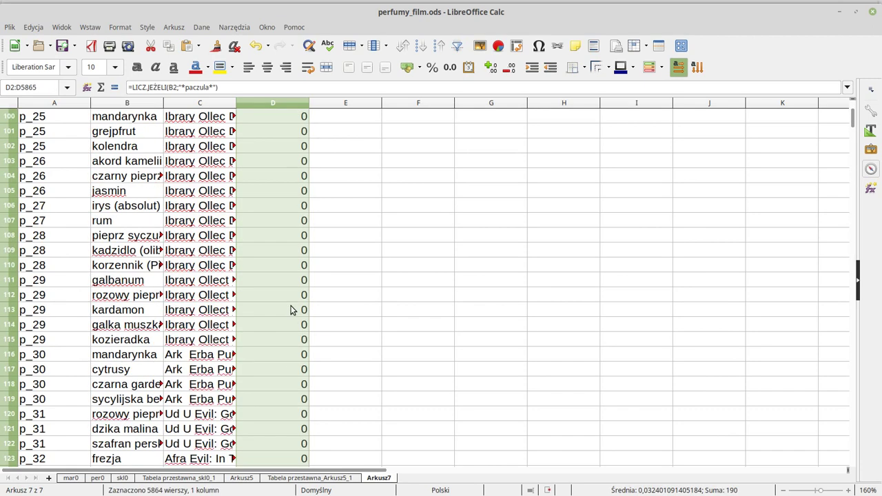
pyautogui.scroll(-14, 290, 310)
pyautogui.scroll(-16, 290, 310)
pyautogui.scroll(-7, 291, 310)
pyautogui.scroll(-20, 289, 312)
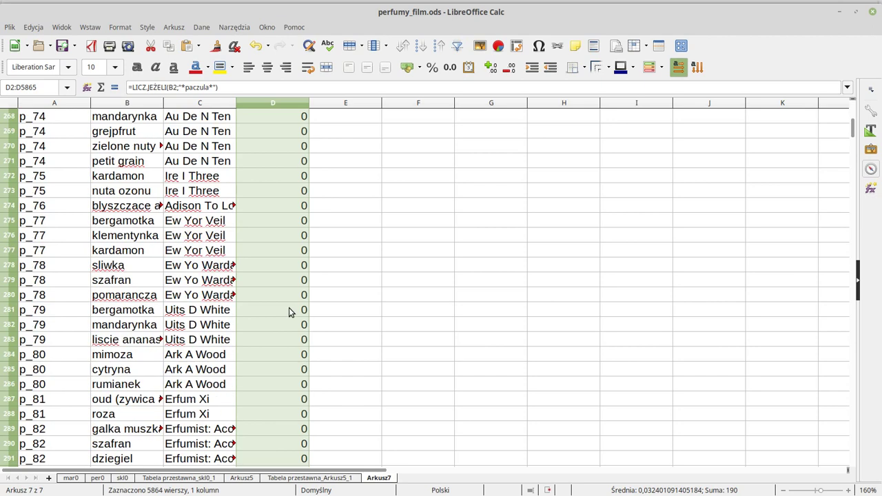
pyautogui.scroll(-9, 289, 311)
pyautogui.scroll(-16, 288, 310)
pyautogui.scroll(-9, 286, 310)
pyautogui.scroll(-20, 286, 313)
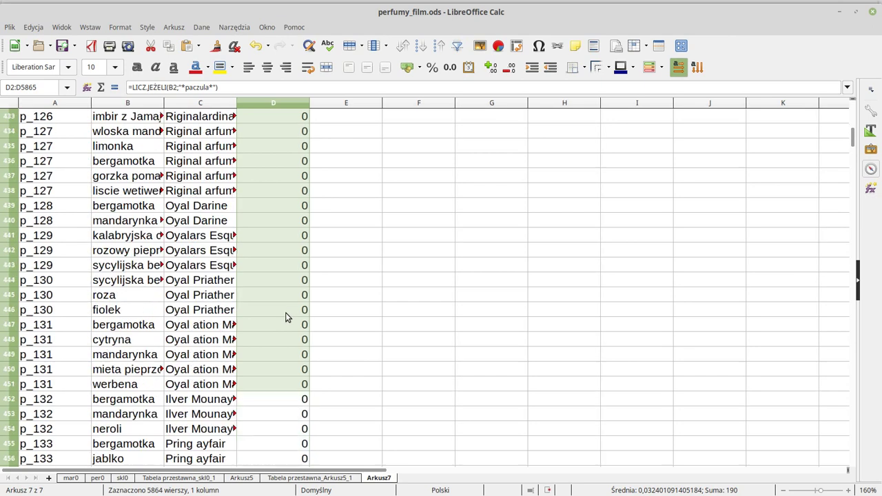
pyautogui.scroll(-8, 286, 313)
pyautogui.scroll(-19, 286, 312)
pyautogui.scroll(-14, 284, 309)
pyautogui.scroll(-14, 281, 309)
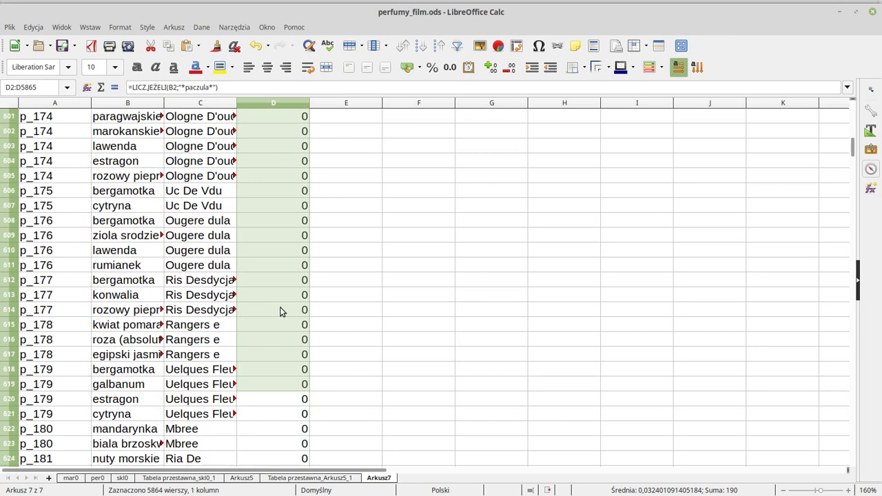
pyautogui.scroll(-10, 280, 310)
pyautogui.scroll(-12, 278, 309)
pyautogui.scroll(-9, 279, 308)
pyautogui.scroll(-15, 279, 308)
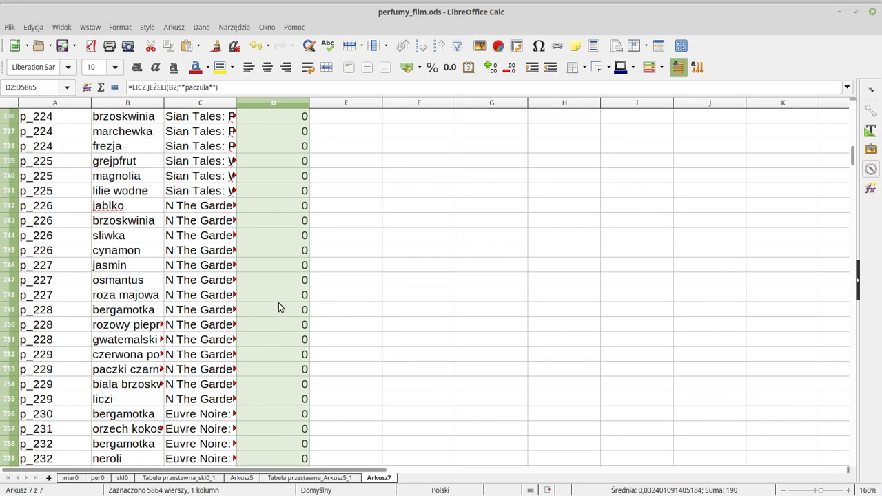
pyautogui.scroll(-11, 279, 308)
pyautogui.scroll(-16, 281, 311)
pyautogui.scroll(-13, 282, 311)
pyautogui.scroll(-11, 289, 307)
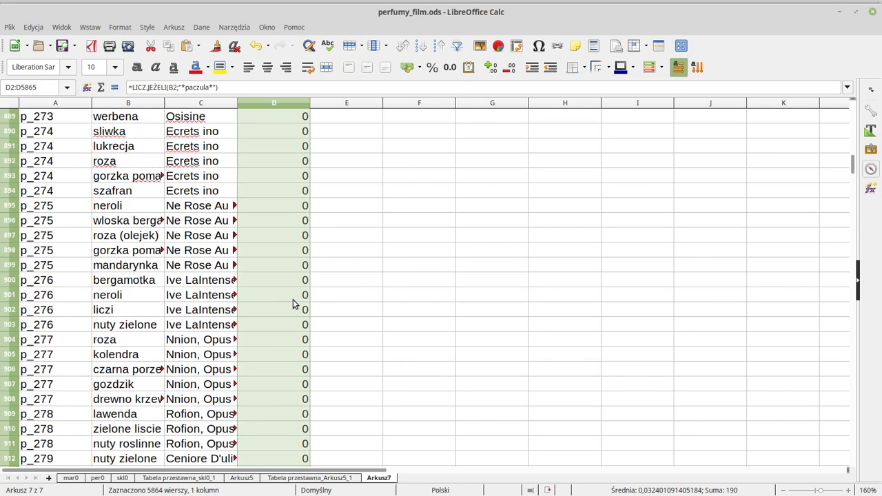
pyautogui.moveTo(852, 168); pyautogui.dragTo(855, 226)
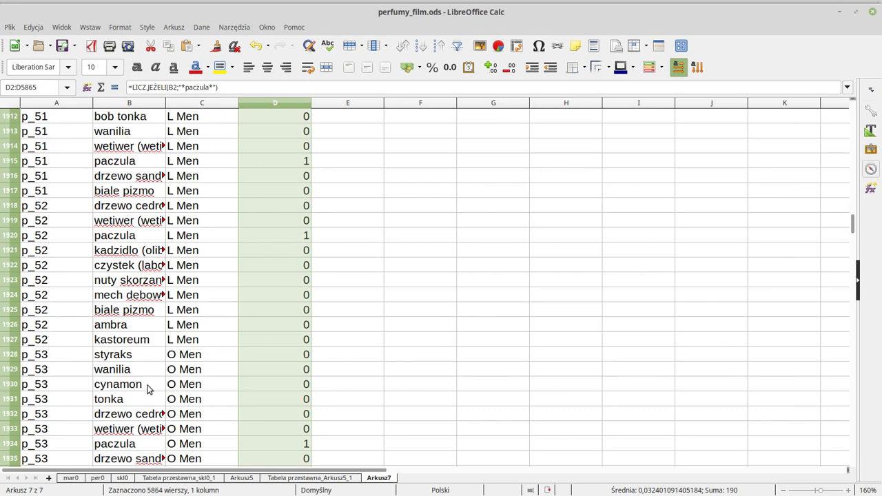
# - Test the flag by adding 'paczula oo' to B1928, then restore it to styraks
pyautogui.click(137, 358)
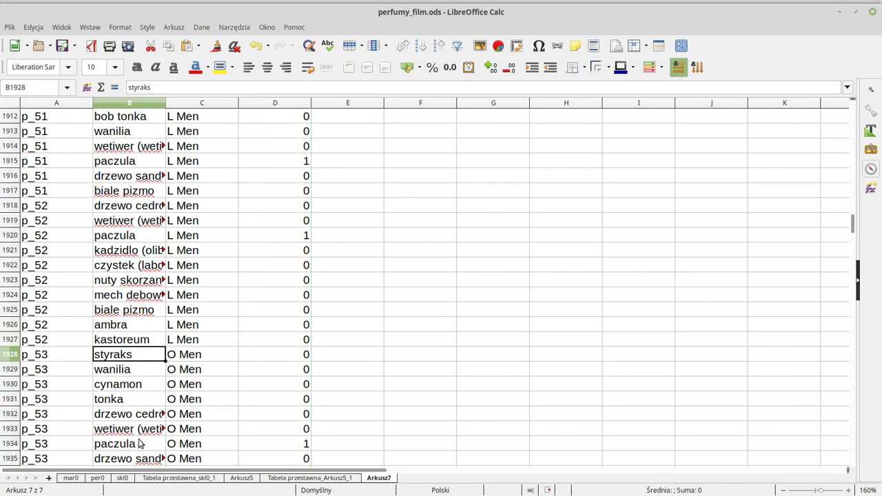
pyautogui.press('F2')
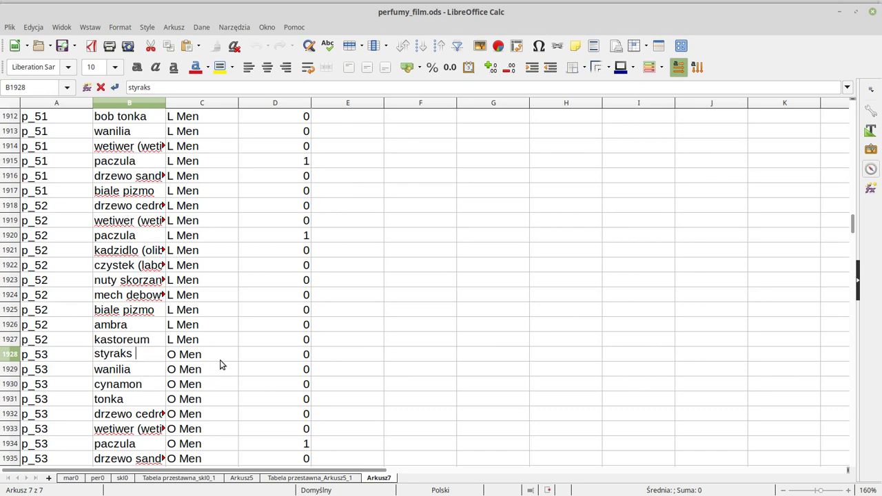
pyautogui.write('paczul')
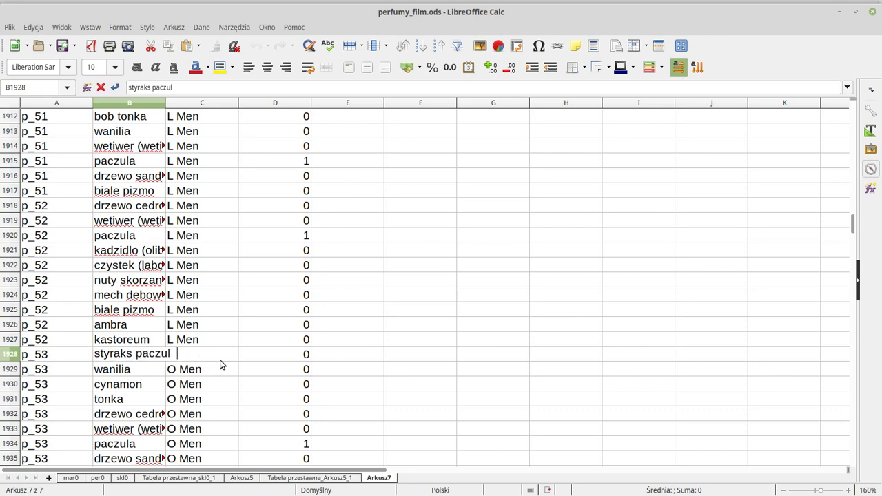
pyautogui.write('a ooo')
pyautogui.press('Return')
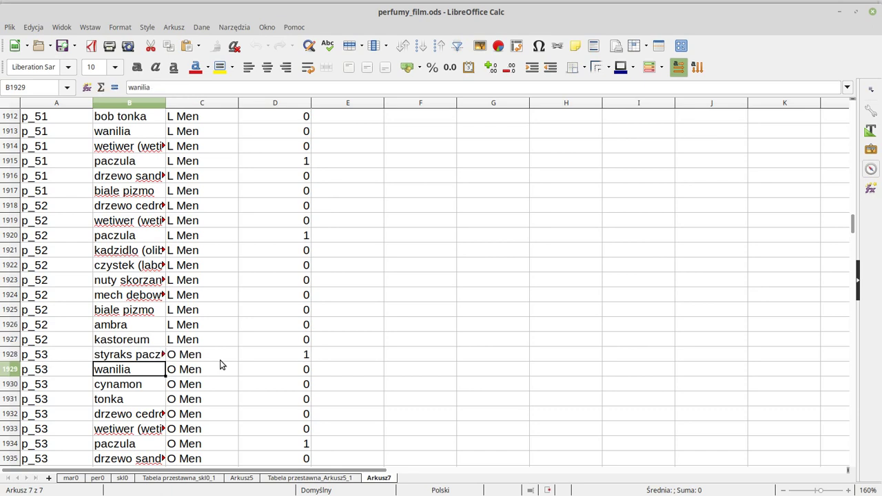
pyautogui.press('Up')
pyautogui.press('F2')
pyautogui.press('BackSpace')
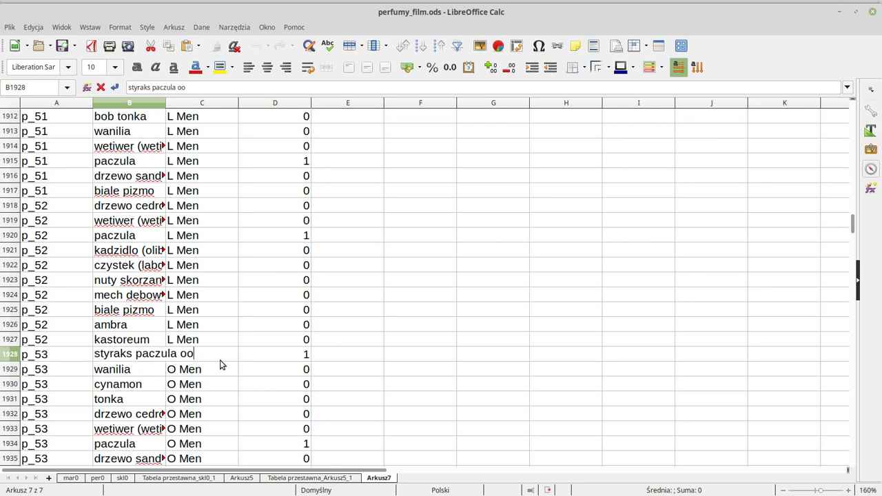
pyautogui.press('BackSpace')
pyautogui.press('BackSpace')
pyautogui.press('BackSpace')
pyautogui.press('BackSpace')
pyautogui.press('BackSpace')
pyautogui.press('BackSpace')
pyautogui.press('Return')
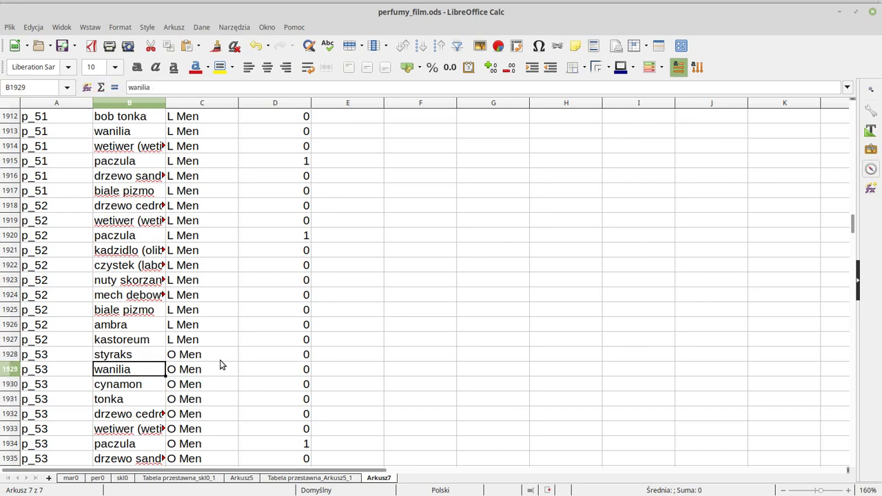
pyautogui.hotkey('ctrl', 'Home')
pyautogui.press('Right')
pyautogui.press('Right')
pyautogui.press('Right')
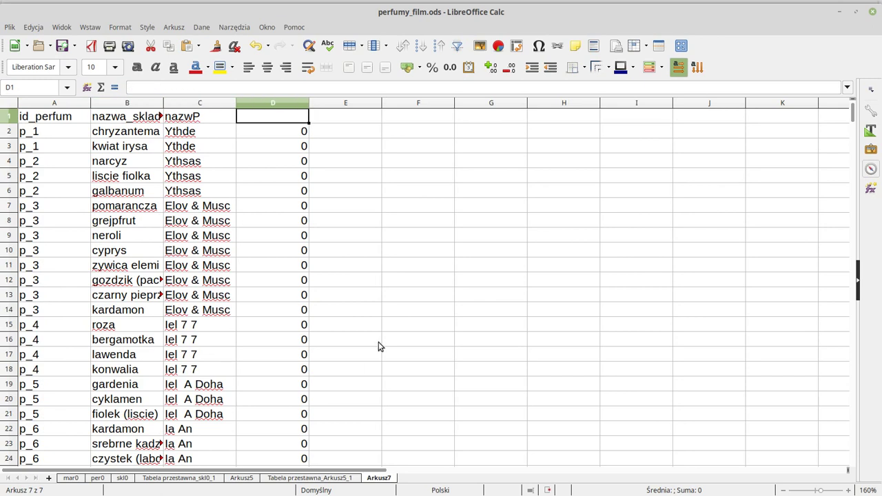
# - Total the column D flags in D5866 (190) as a check, then delete the total
pyautogui.hotkey('ctrl', 'Down')
pyautogui.press('Down')
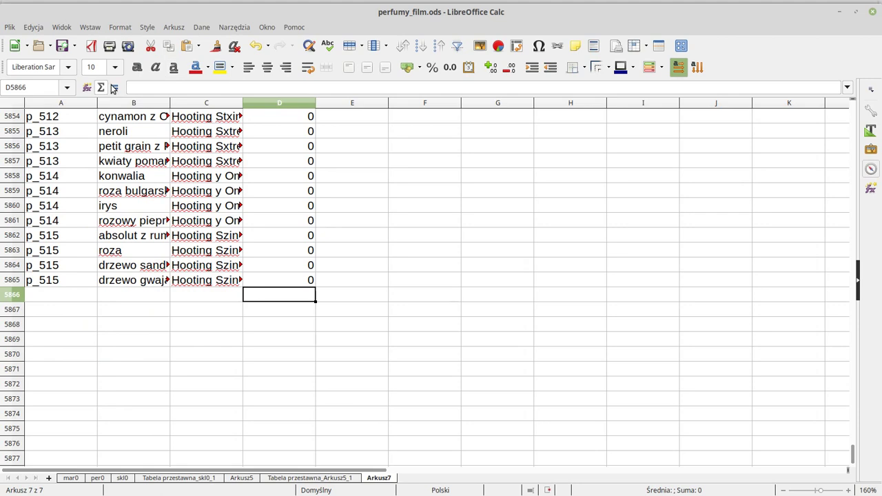
pyautogui.click(101, 87)
pyautogui.press('Return')
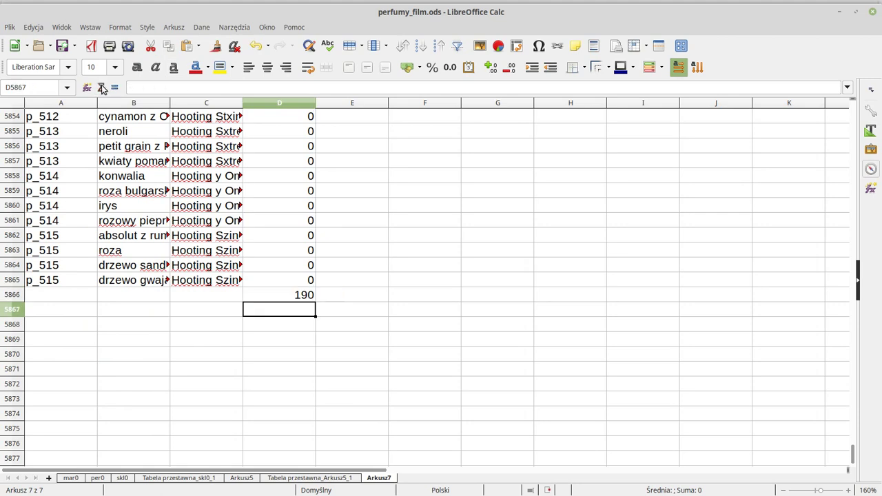
pyautogui.press('Up')
pyautogui.press('Delete')
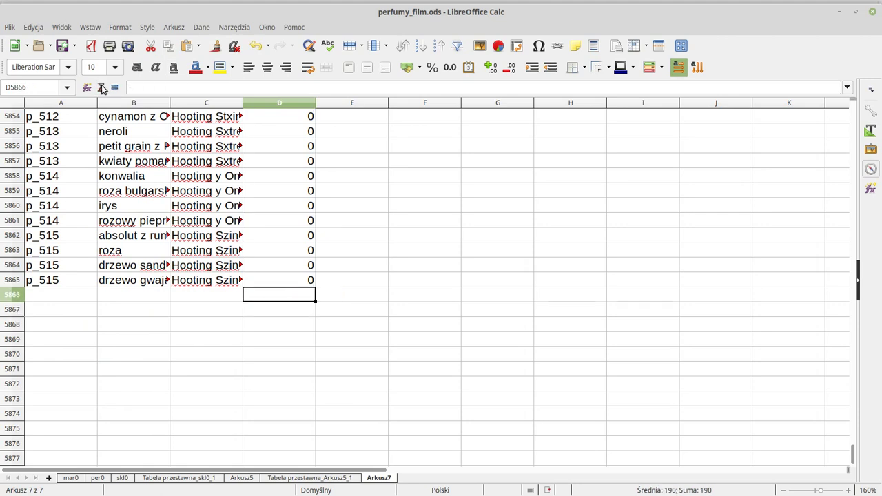
# - Head column D with 'czy' and switch to the Firefox answer page
pyautogui.hotkey('ctrl', 'Home')
pyautogui.press('Right')
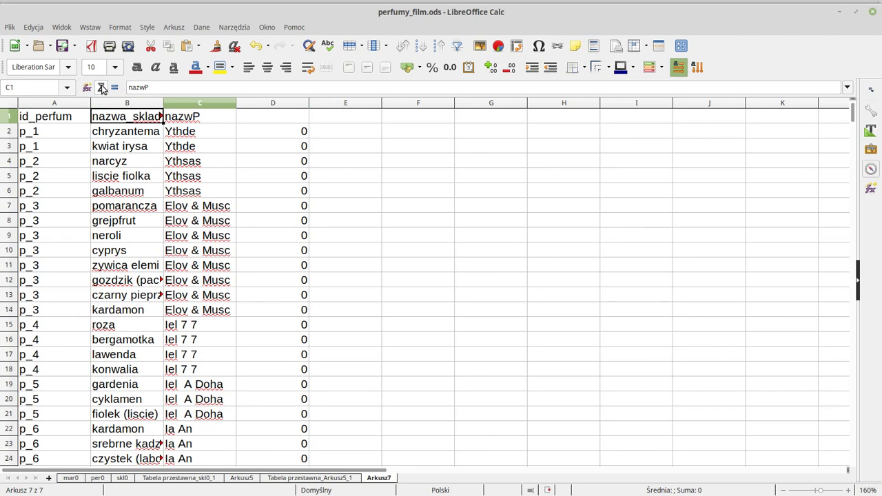
pyautogui.press('Right')
pyautogui.press('Right')
pyautogui.write('czy')
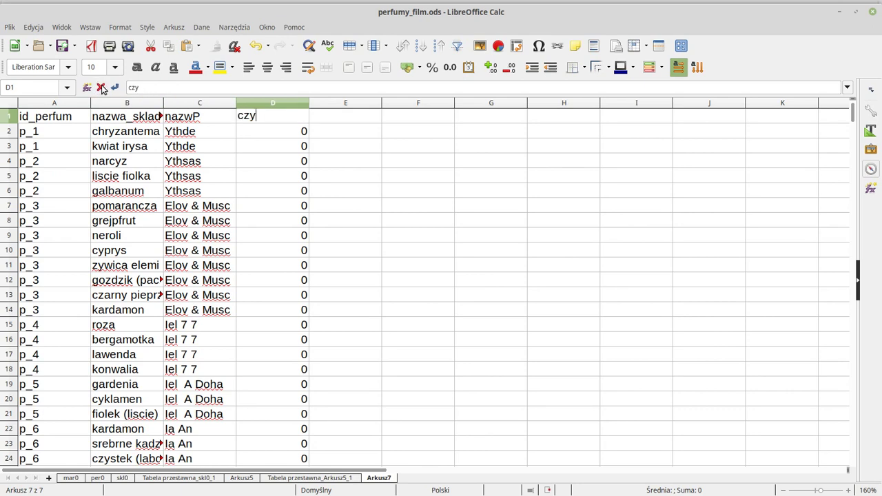
pyautogui.press('Tab')
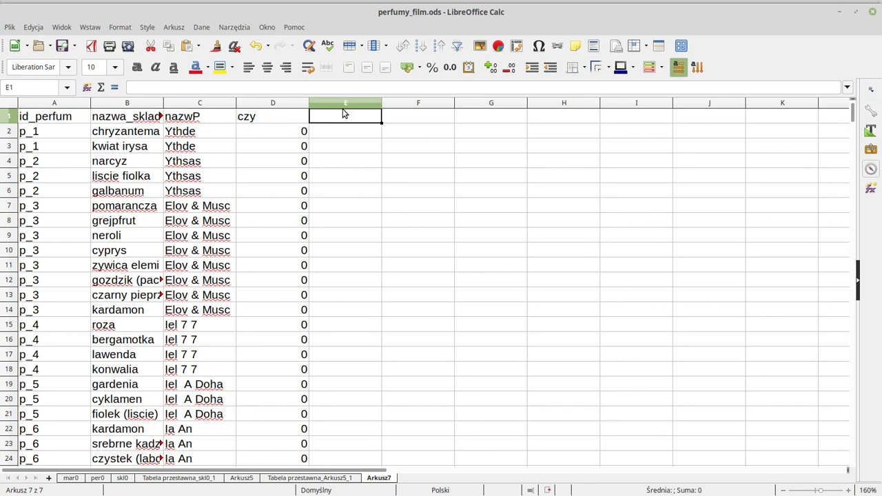
pyautogui.hotkey('alt', 'Tab')
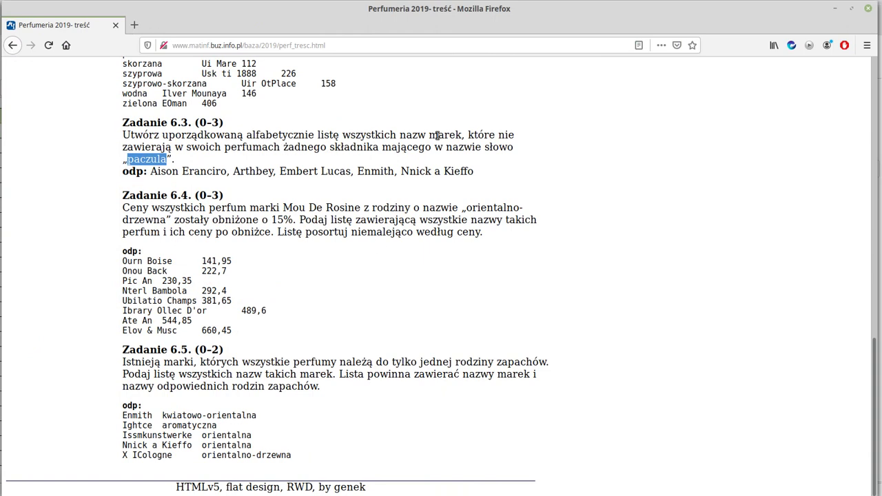
# - Switch from the Firefox task page back to the perfumy_film.ods spreadsheet
pyautogui.hotkey('alt', 'Tab')
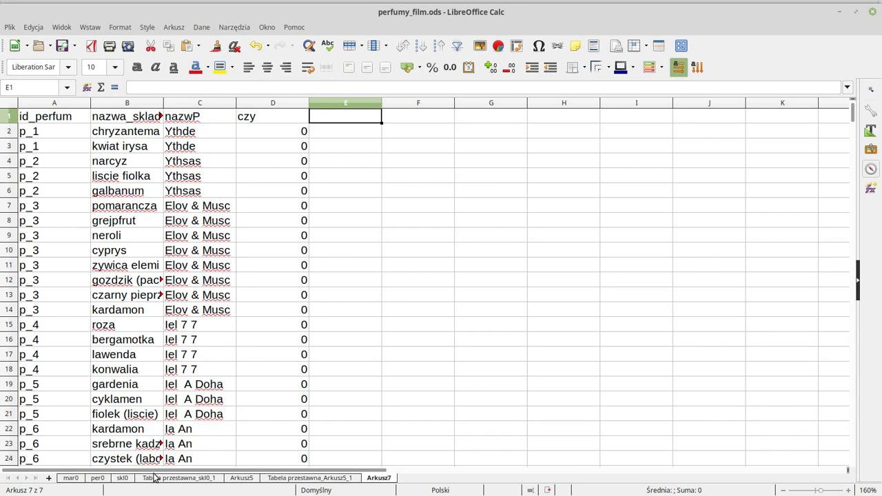
# - Look over the mar0 and per0 sheets, then label Arkusz7 column E as 'id_m'
pyautogui.click(69, 479)
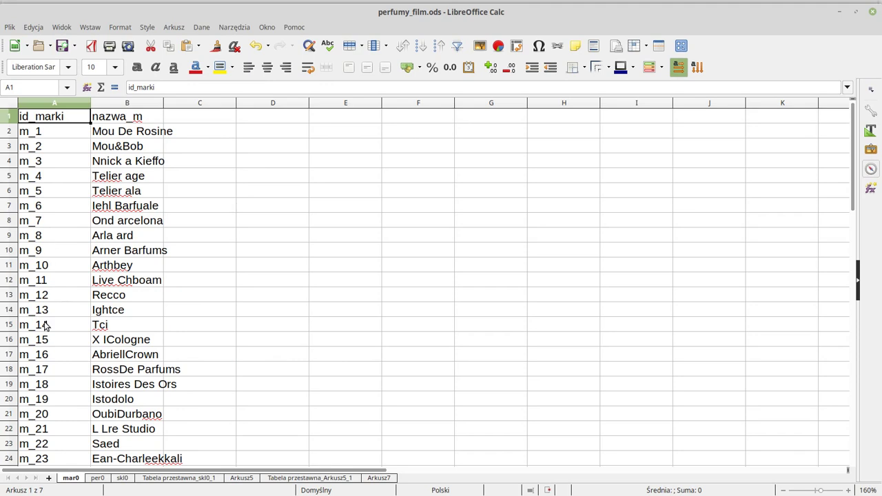
pyautogui.click(98, 479)
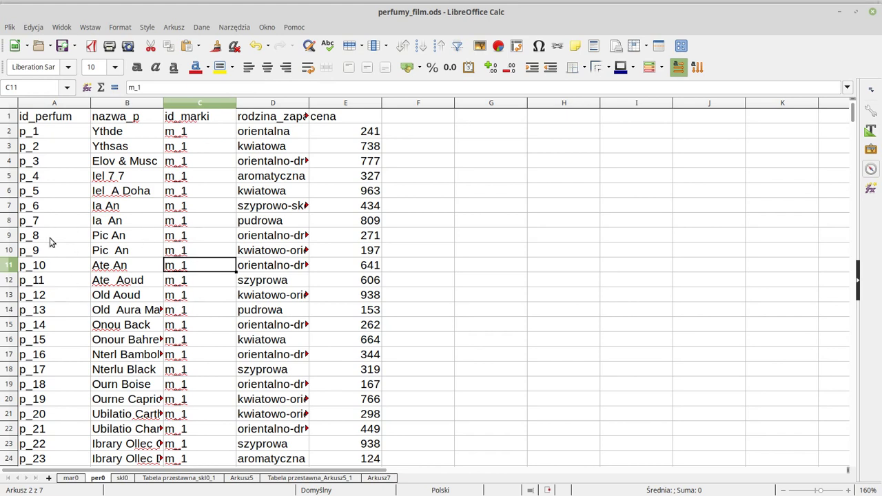
pyautogui.click(377, 478)
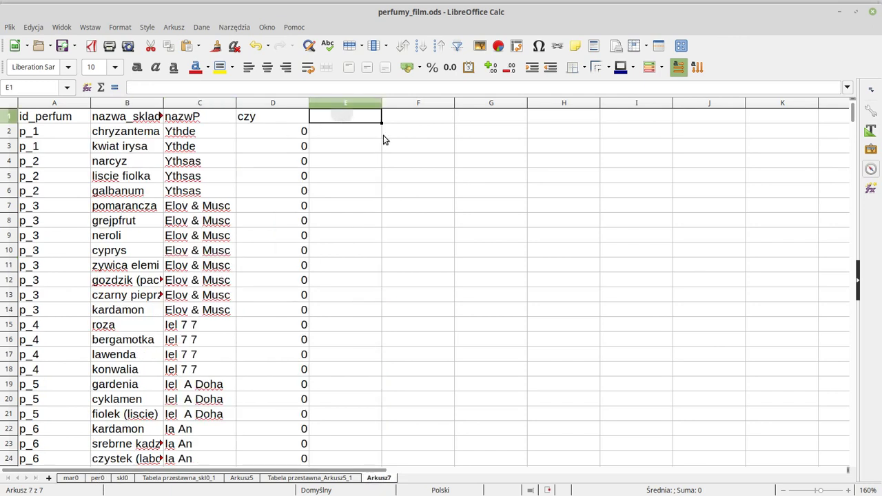
pyautogui.write('i')
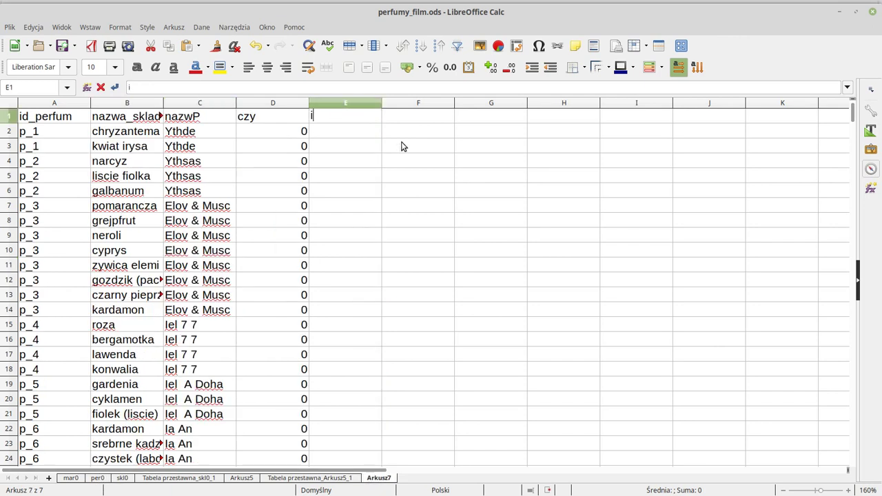
pyautogui.write('d_m')
pyautogui.press('Return')
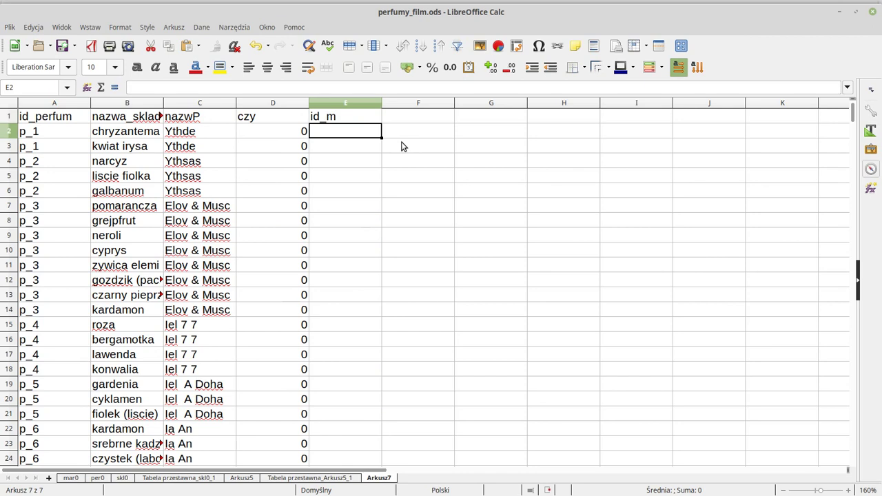
# - Enter =WYSZUKAJ.PIONOWO(A2;per;3;0) in E2 and fill it down column E
pyautogui.write('=')
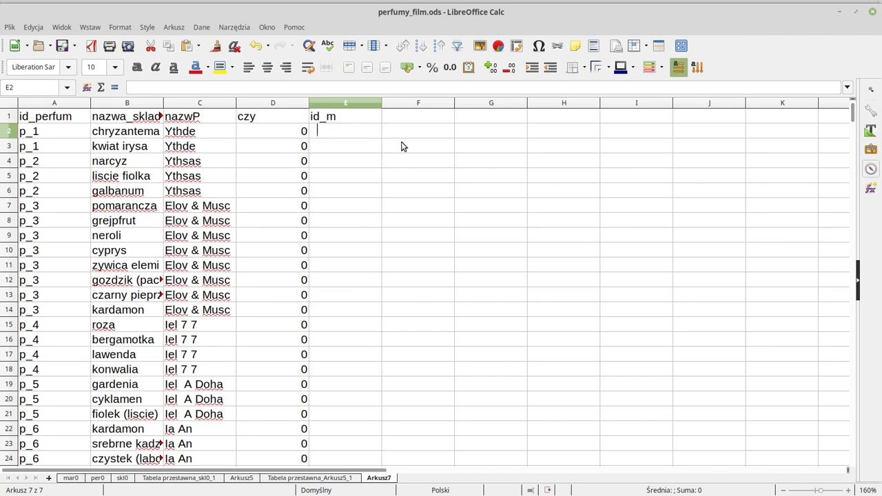
pyautogui.write('wyszukaj')
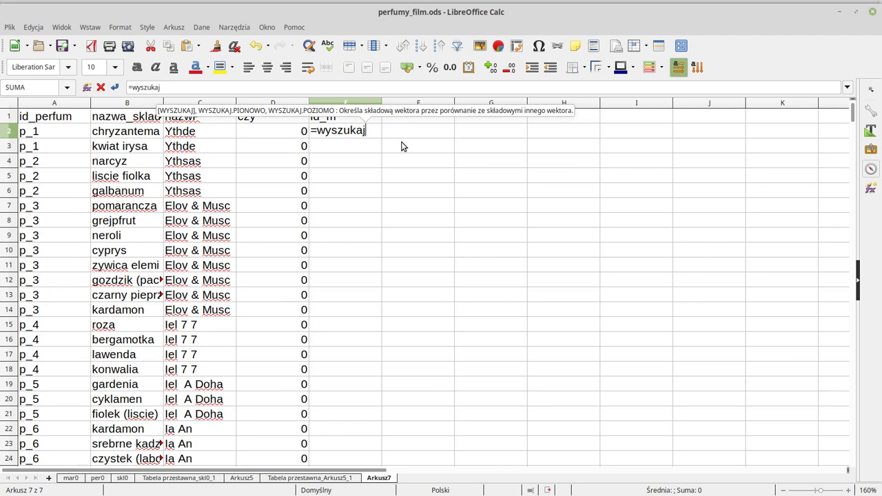
pyautogui.write('.pionowo')
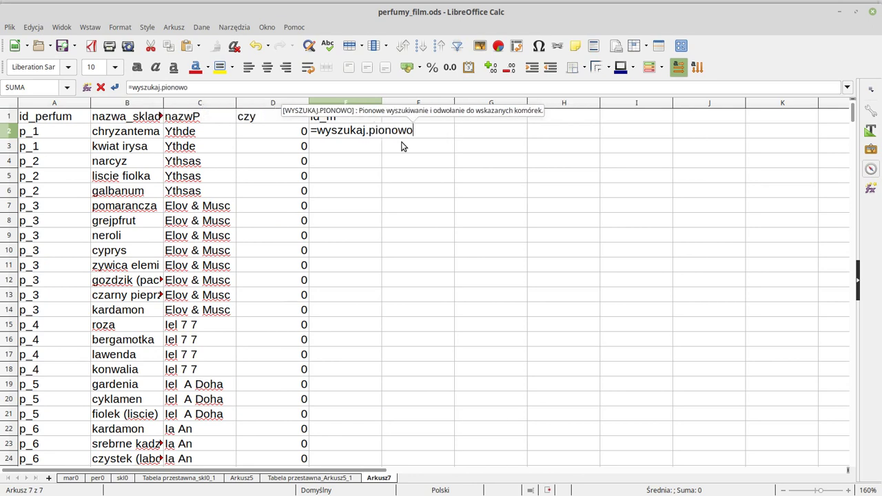
pyautogui.write('(')
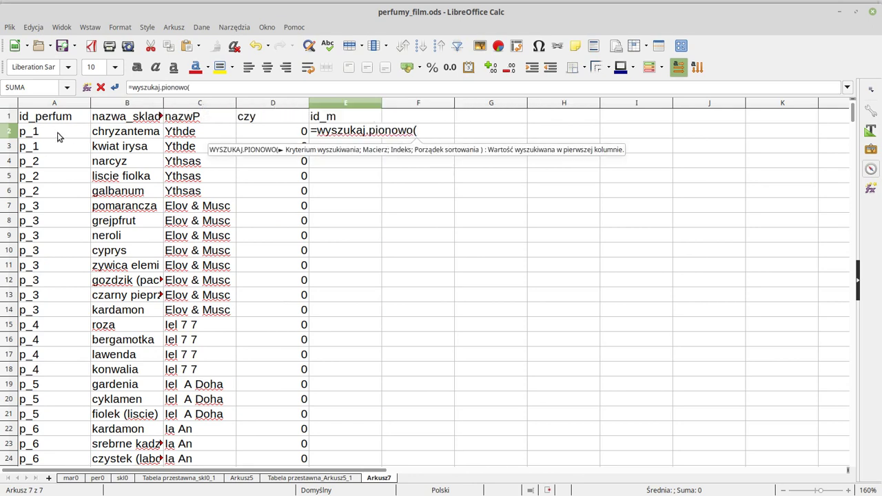
pyautogui.click(58, 136)
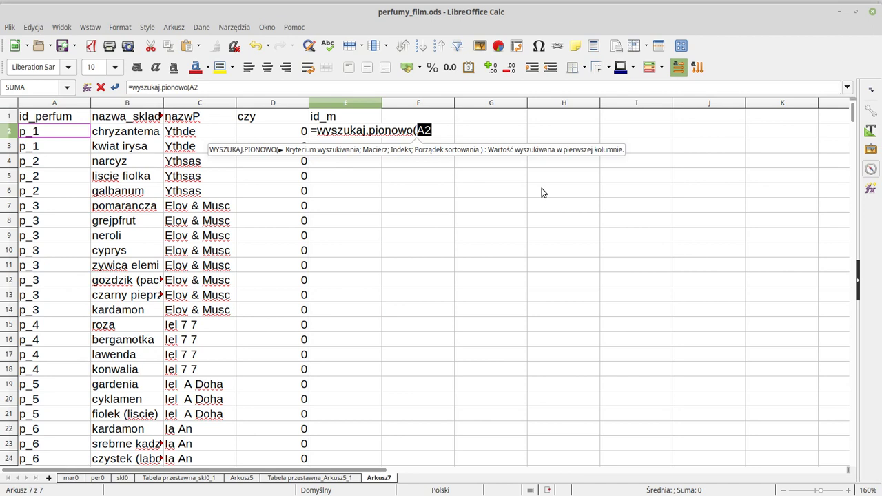
pyautogui.write(';')
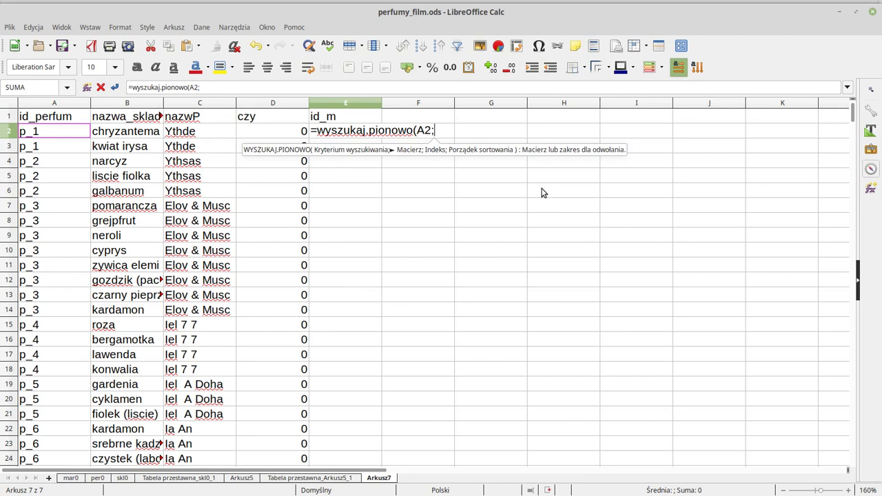
pyautogui.write('par')
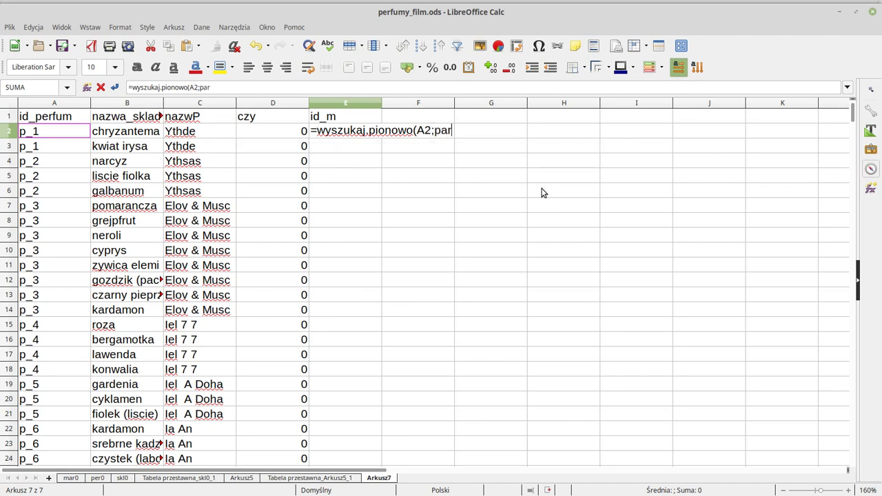
pyautogui.press('BackSpace')
pyautogui.press('BackSpace')
pyautogui.write('e')
pyautogui.write(';0')
pyautogui.press('Return')
pyautogui.press('Up')
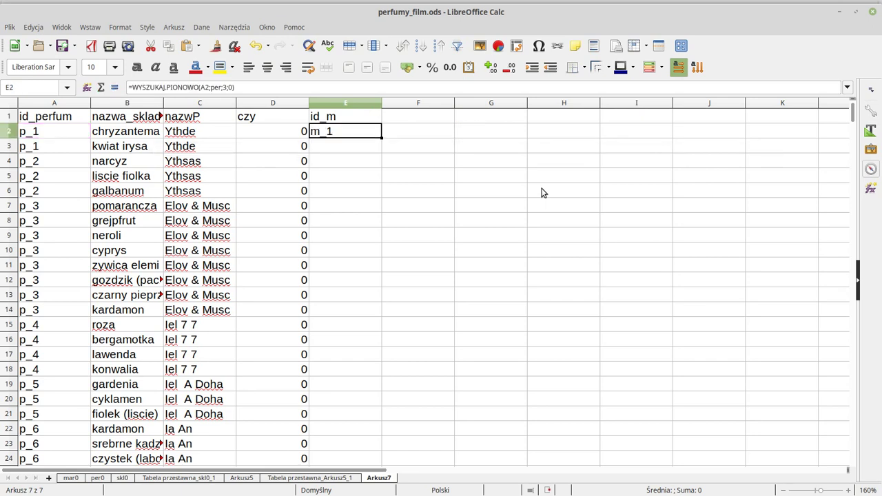
pyautogui.doubleClick(383, 138)
pyautogui.click(413, 121)
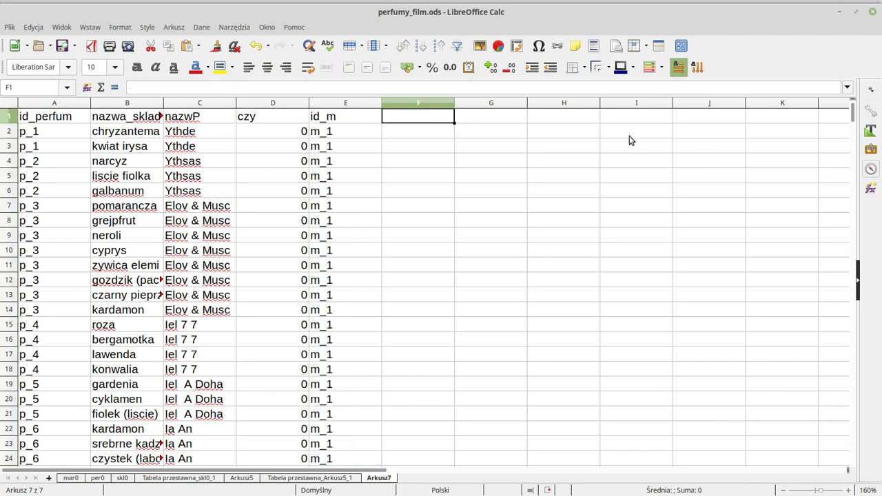
# - Head column F 'nazwaM' and fill it with =WYSZUKAJ.PIONOWO(E2;mar;2;0) to row 5865
pyautogui.write('naz')
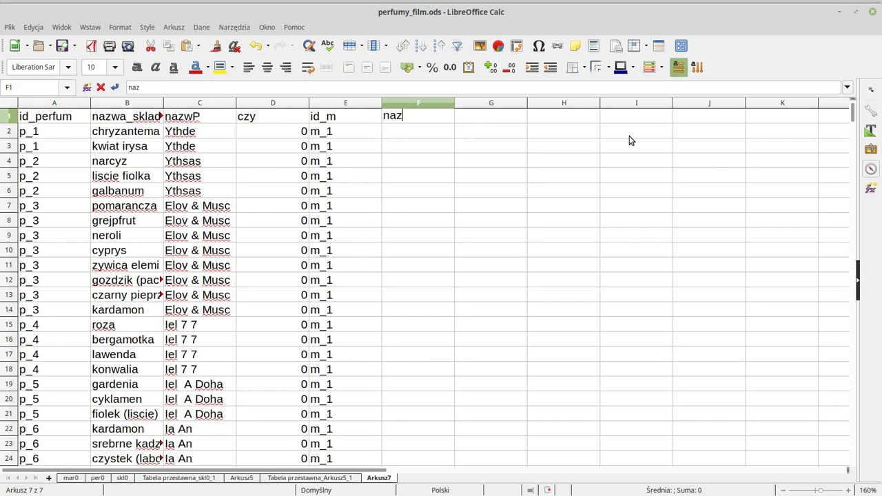
pyautogui.write('waM')
pyautogui.press('Return')
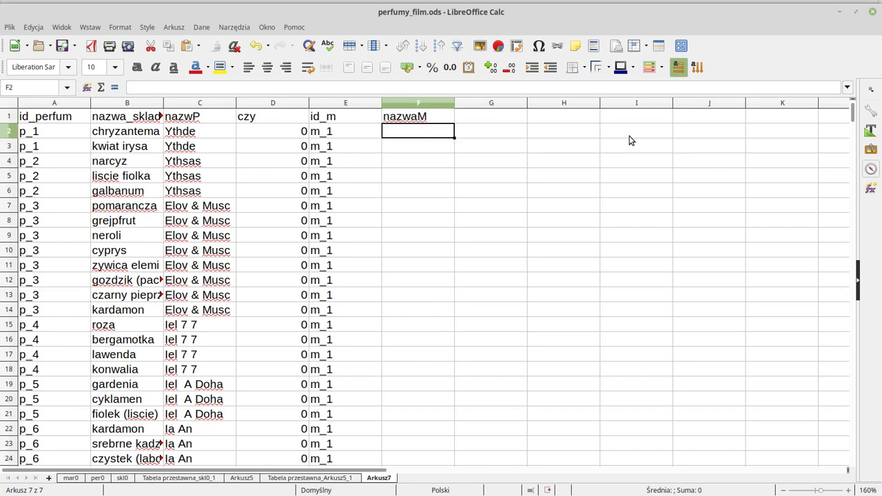
pyautogui.write('=wyszuk')
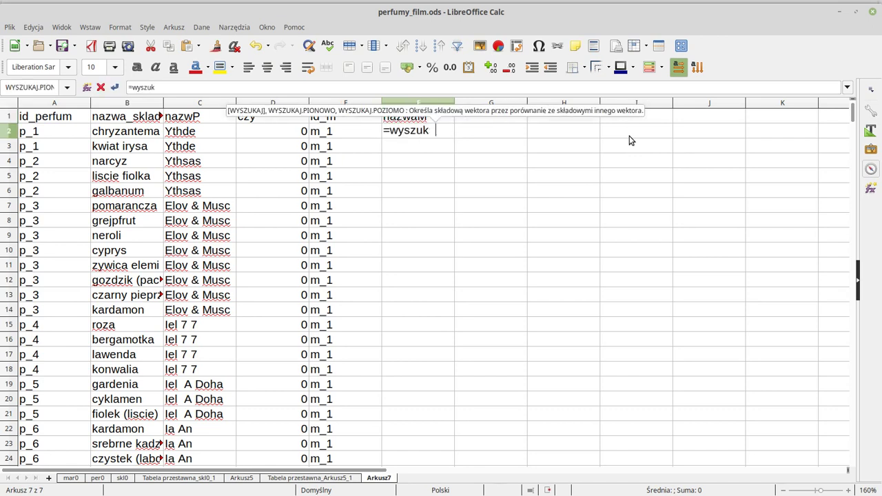
pyautogui.write('aj.pionowo')
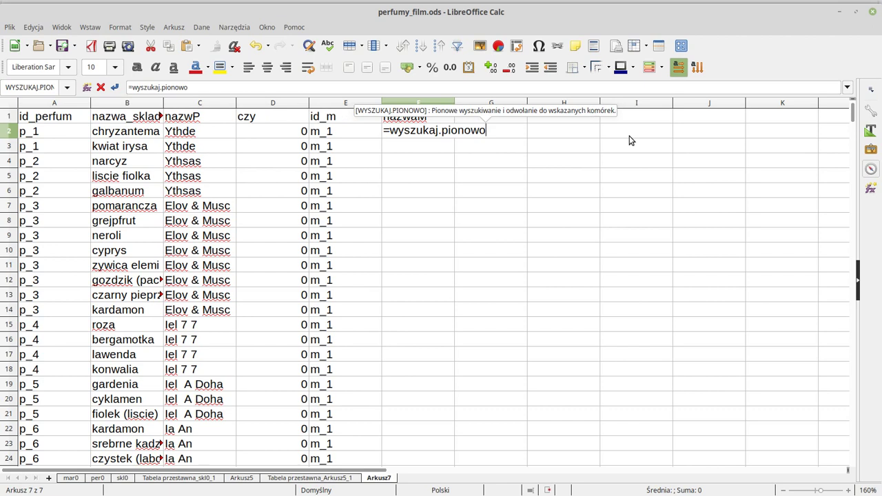
pyautogui.write('(')
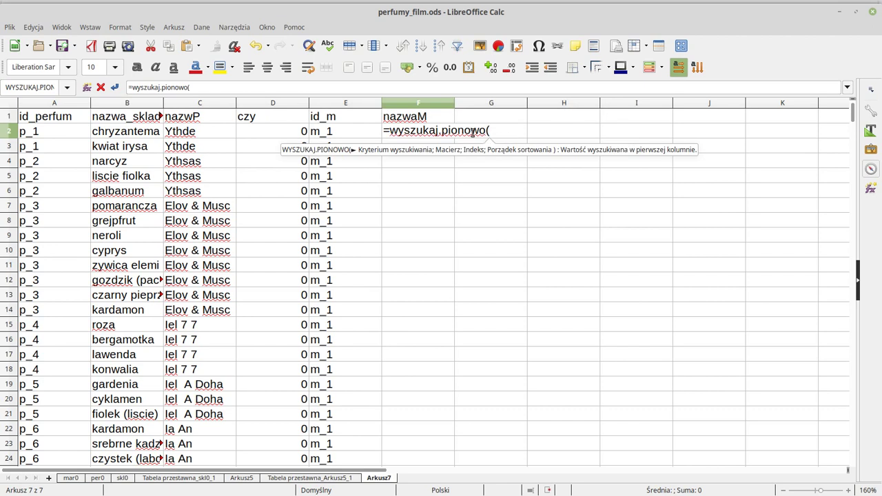
pyautogui.click(333, 135)
pyautogui.click(71, 477)
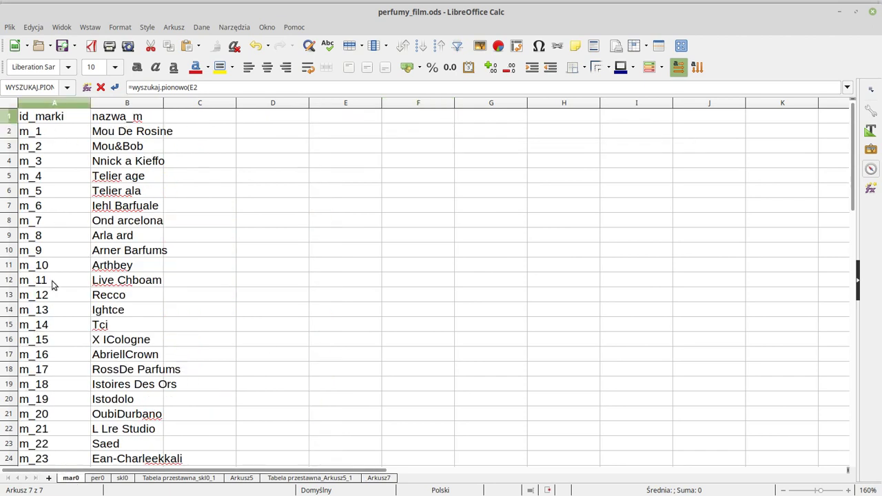
pyautogui.click(379, 478)
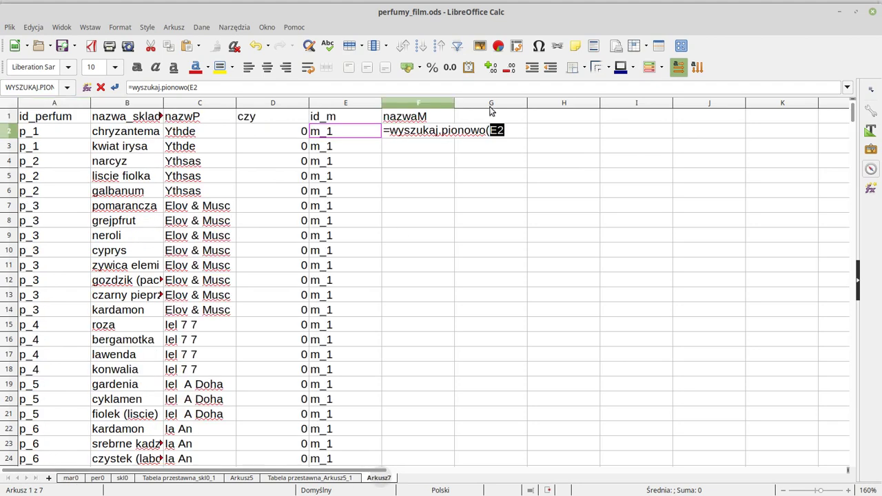
pyautogui.write(';')
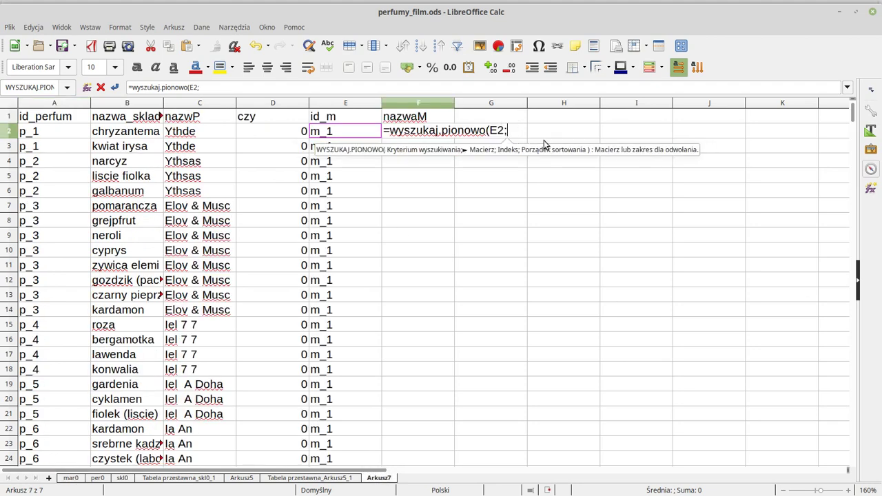
pyautogui.write('mar')
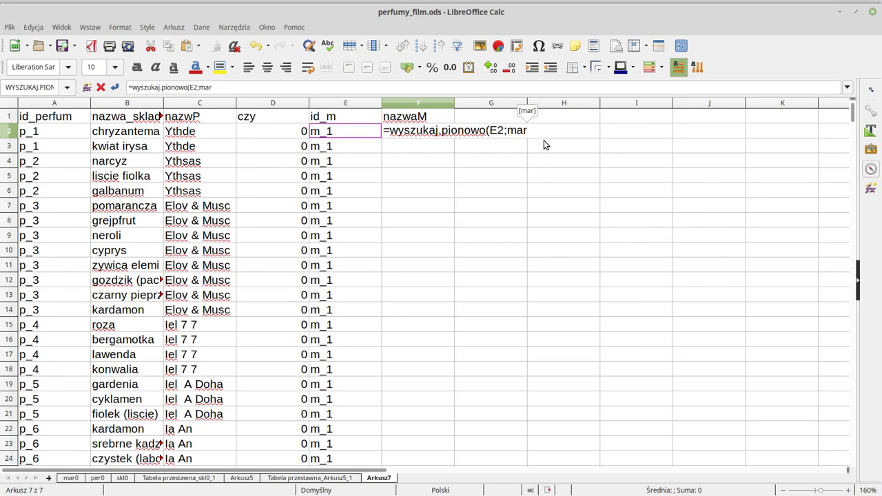
pyautogui.write(';2')
pyautogui.write(';0')
pyautogui.press('Return')
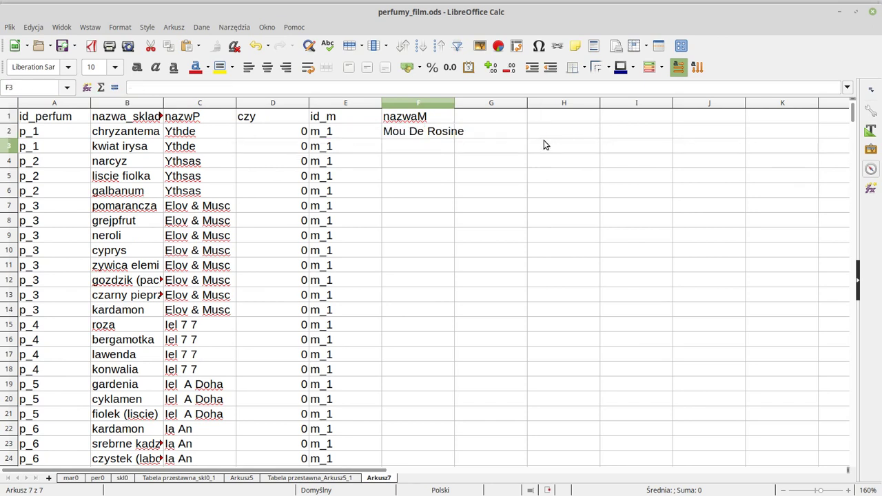
pyautogui.click(449, 135)
pyautogui.doubleClick(454, 139)
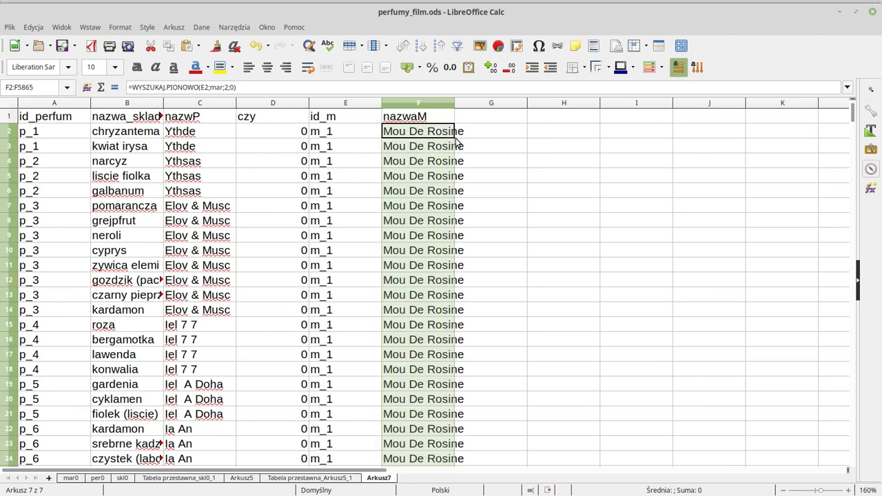
pyautogui.click(411, 198)
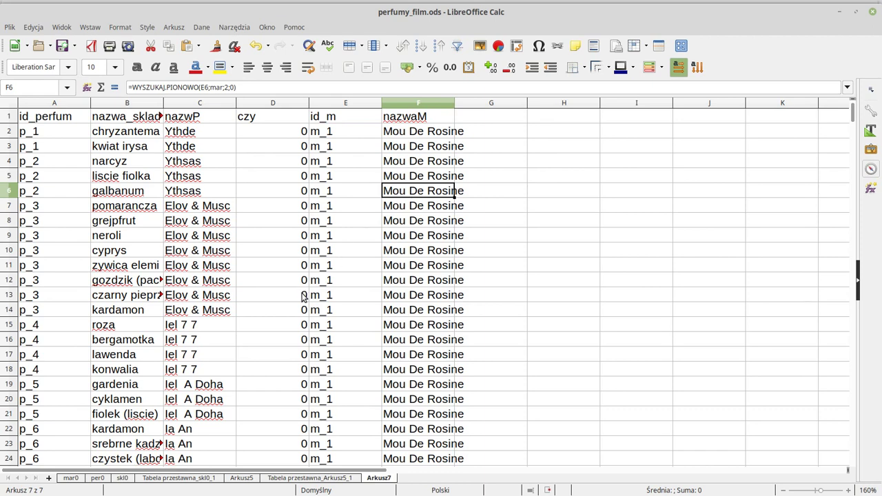
pyautogui.hotkey('alt', 'Tab')
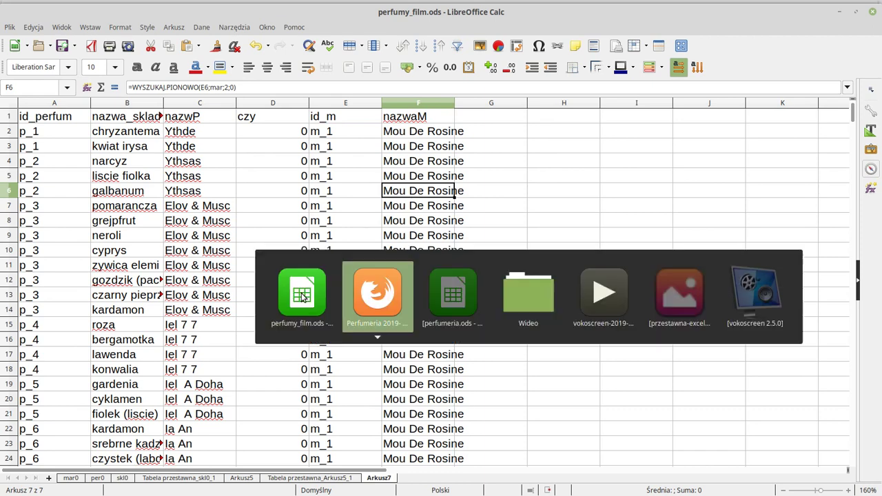
pyautogui.hotkey('alt', 'Tab')
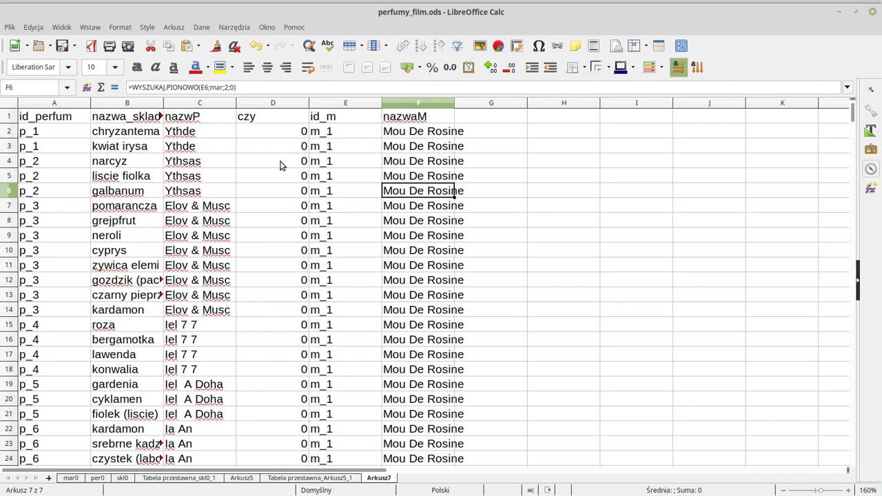
pyautogui.hotkey('alt', 'Tab')
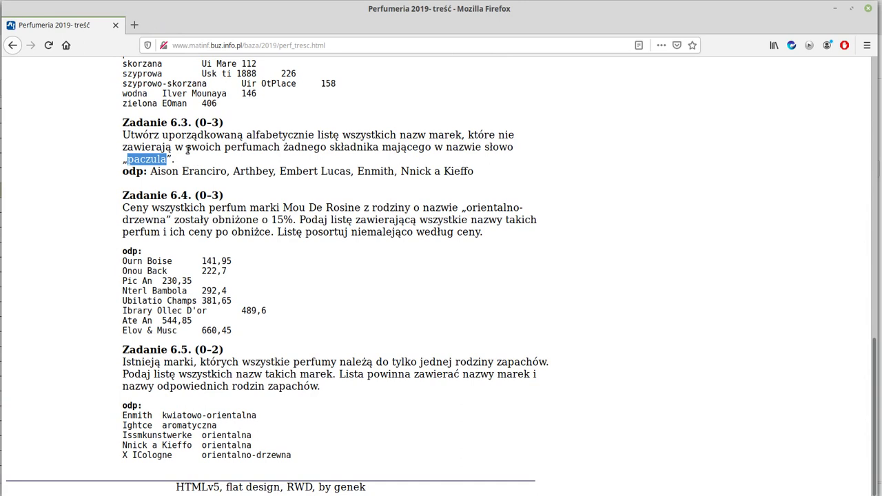
pyautogui.hotkey('alt', 'Tab')
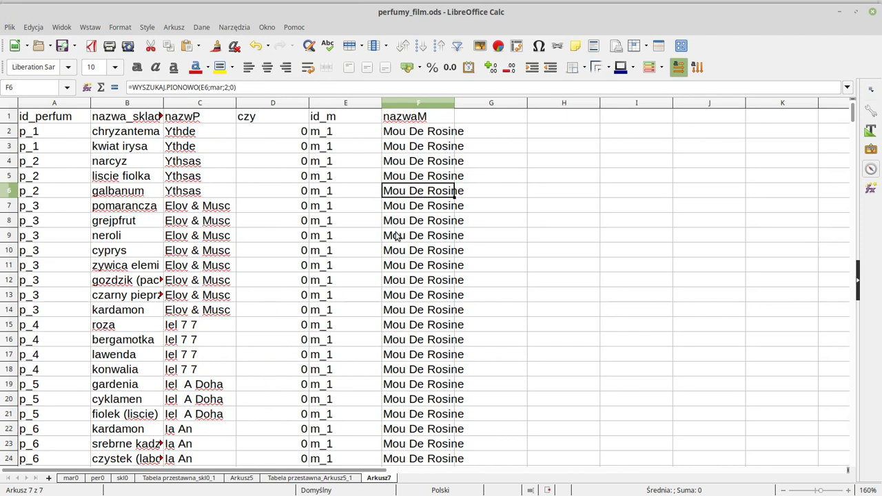
# - Build a pivot table from the current data on a new sheet, with nazwaM as rows and czy summed
pyautogui.click(201, 27)
pyautogui.click(318, 173)
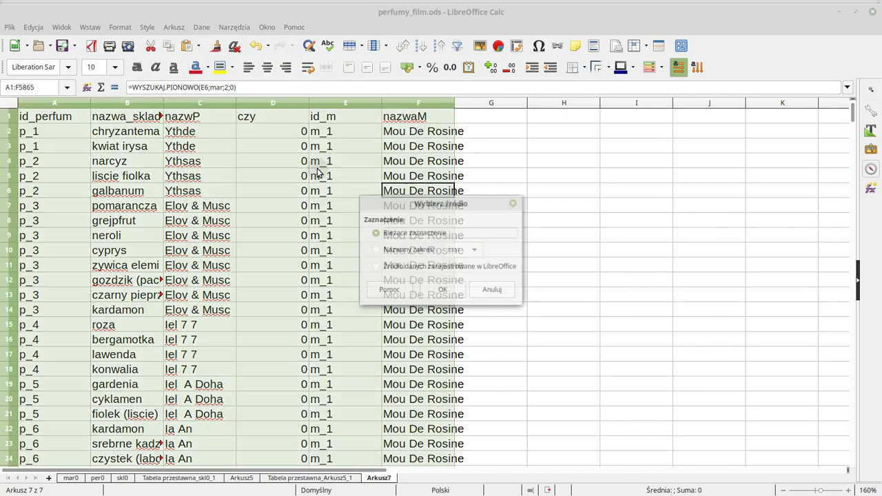
pyautogui.click(441, 290)
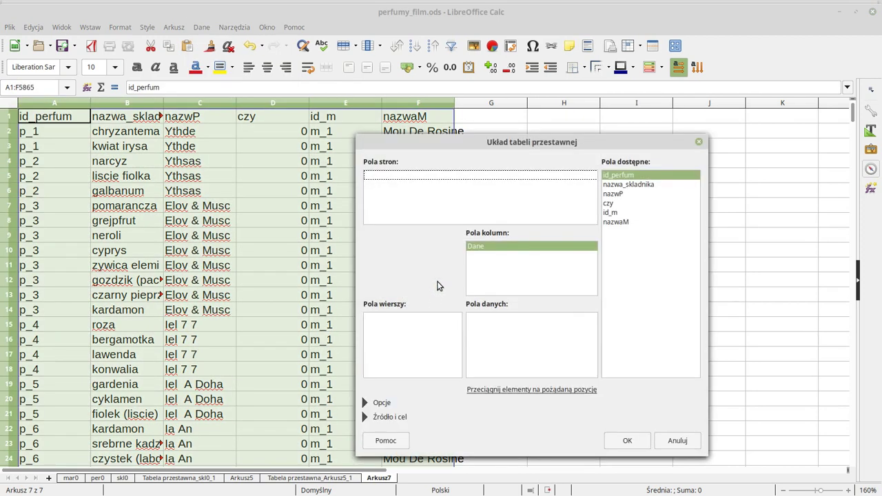
pyautogui.moveTo(517, 145); pyautogui.dragTo(658, 138)
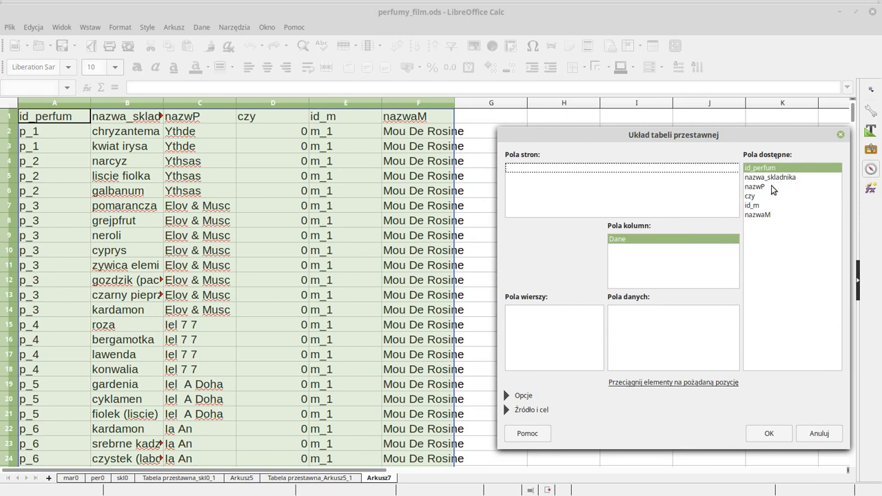
pyautogui.moveTo(771, 218); pyautogui.dragTo(539, 322)
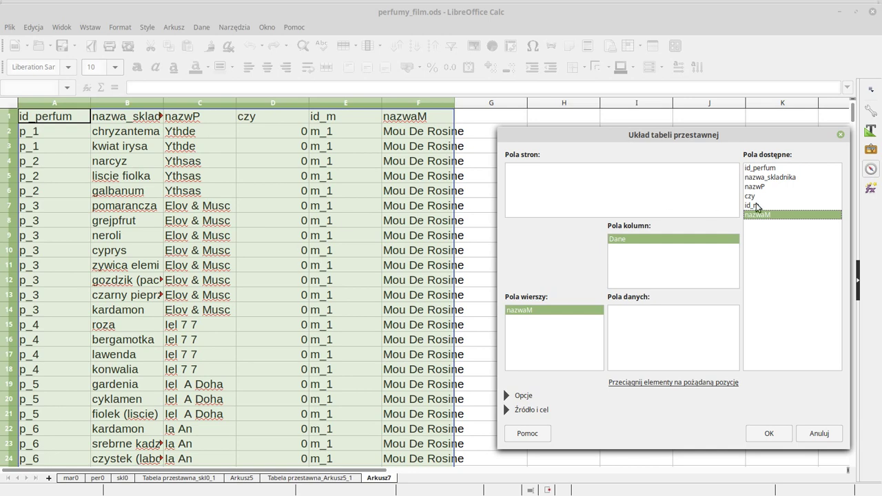
pyautogui.moveTo(750, 196); pyautogui.dragTo(652, 314)
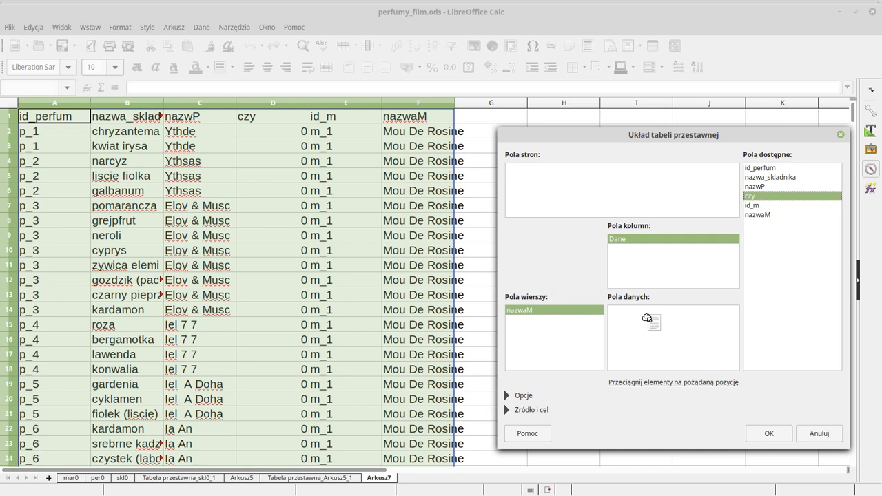
pyautogui.click(769, 434)
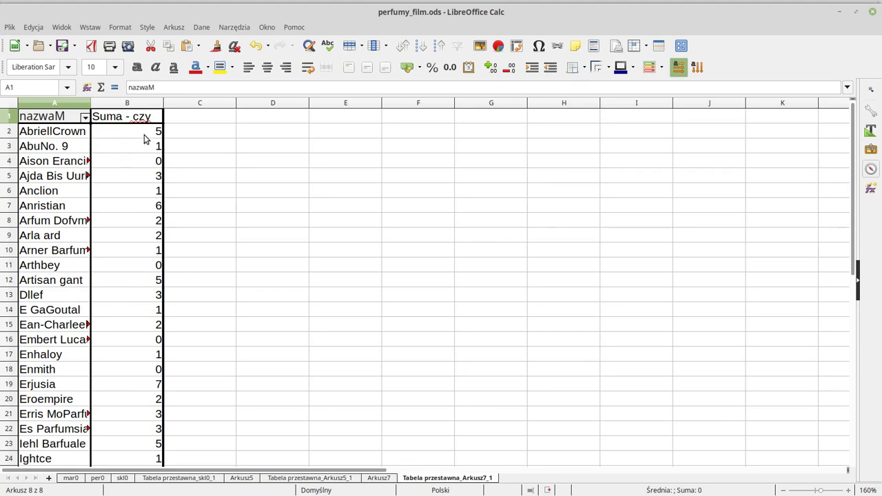
# - Sort the nazwaM brand rows ascending by Suma - czy in the pivot layout
pyautogui.rightClick(63, 176)
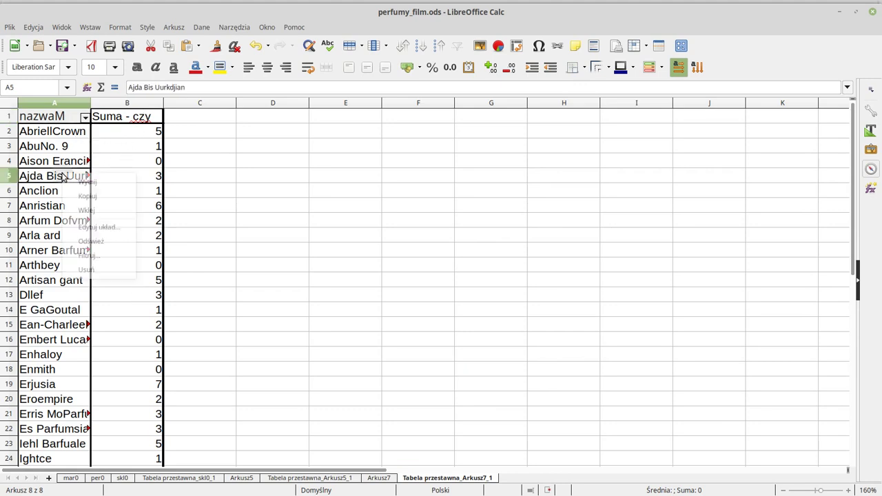
pyautogui.click(88, 231)
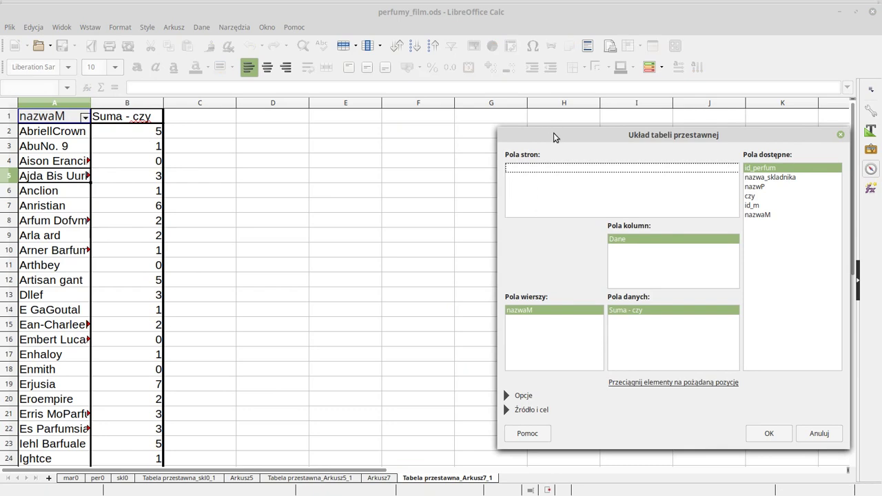
pyautogui.moveTo(554, 132); pyautogui.dragTo(323, 140)
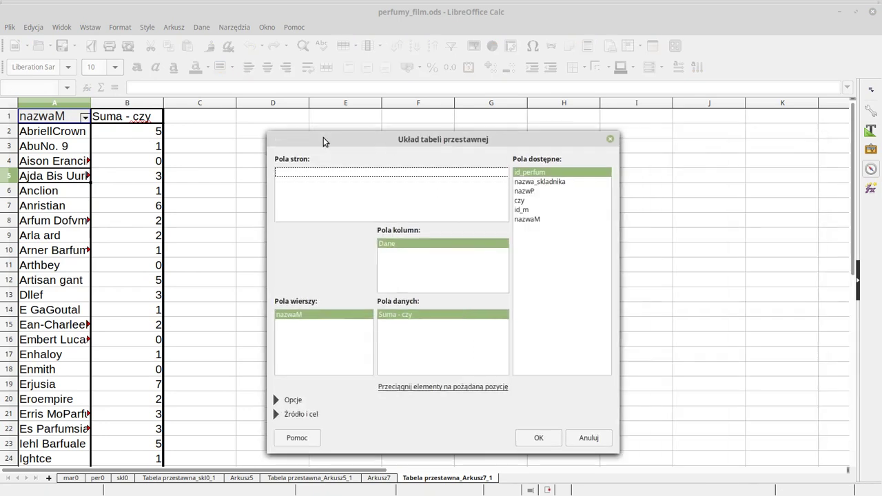
pyautogui.doubleClick(330, 320)
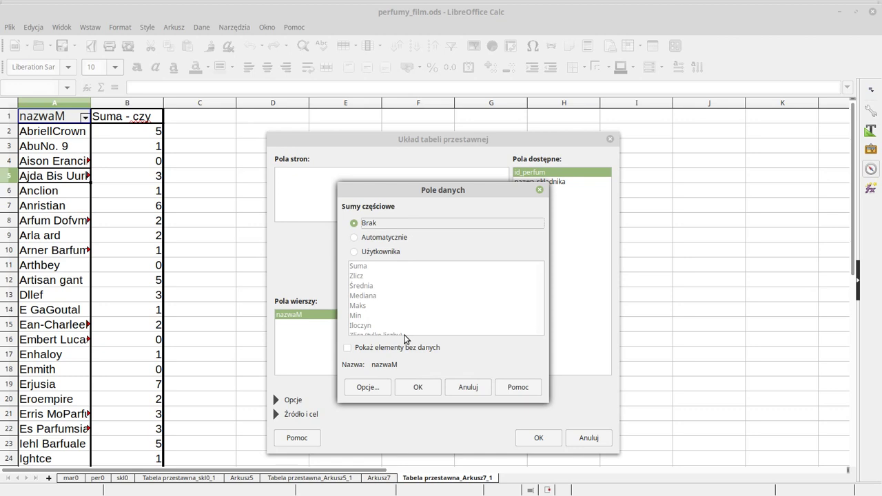
pyautogui.click(365, 388)
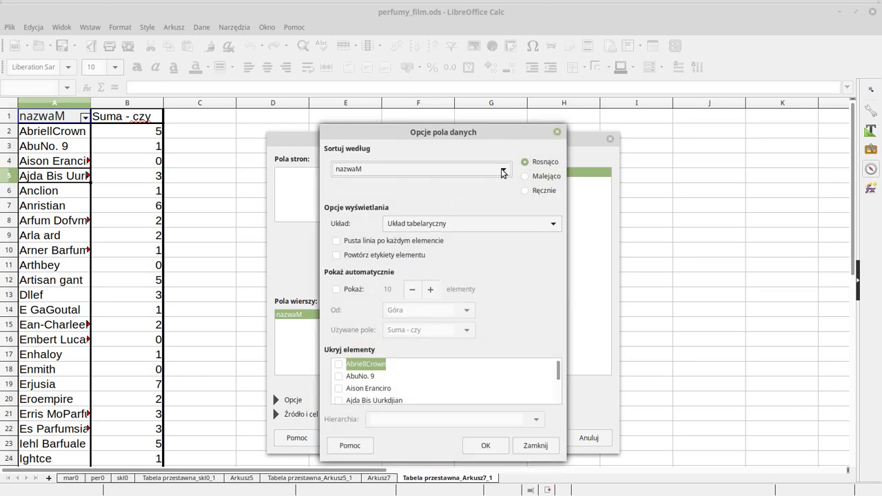
pyautogui.click(502, 172)
pyautogui.click(474, 187)
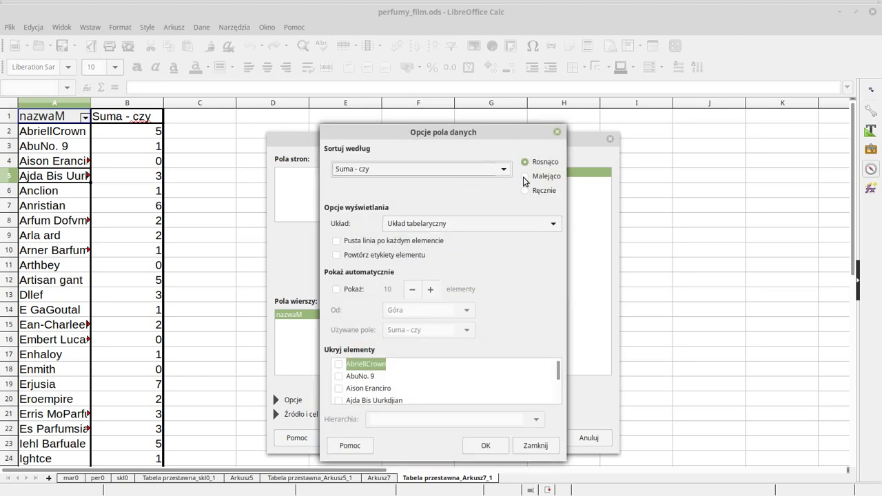
pyautogui.click(497, 445)
pyautogui.click(412, 392)
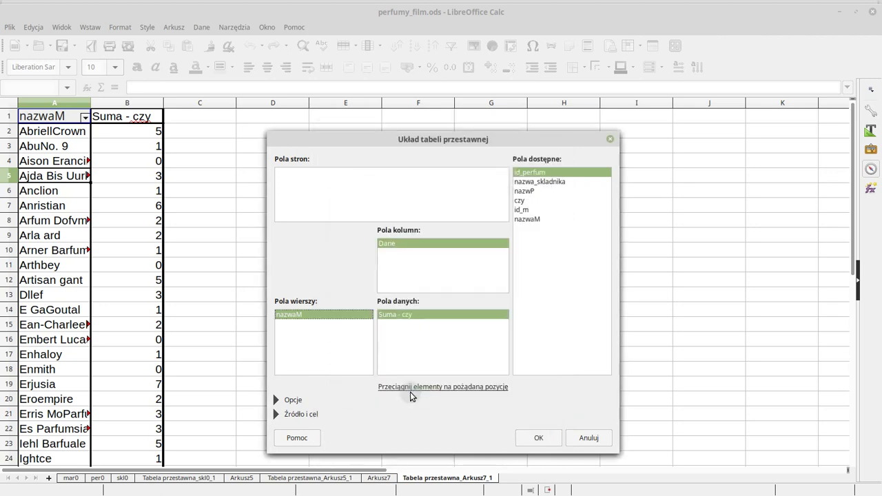
pyautogui.click(539, 438)
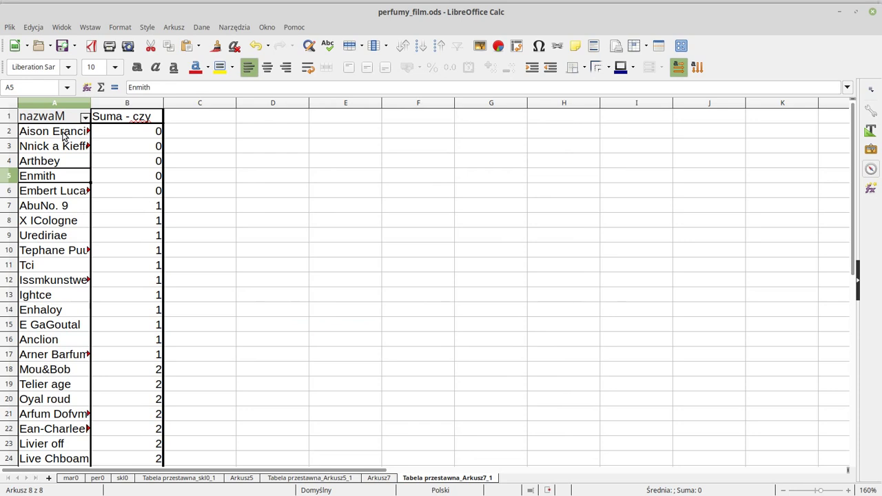
# - Copy the five zero-total brands from A2:A6 into D2:D6, widen column D, and switch to Firefox
pyautogui.moveTo(62, 136); pyautogui.dragTo(61, 193)
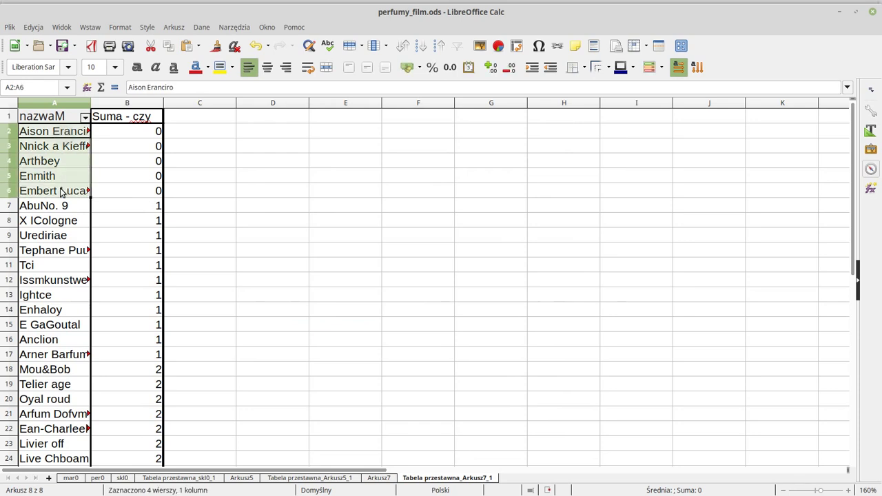
pyautogui.hotkey('ctrl', 'c')
pyautogui.click(284, 132)
pyautogui.hotkey('ctrl', 'v')
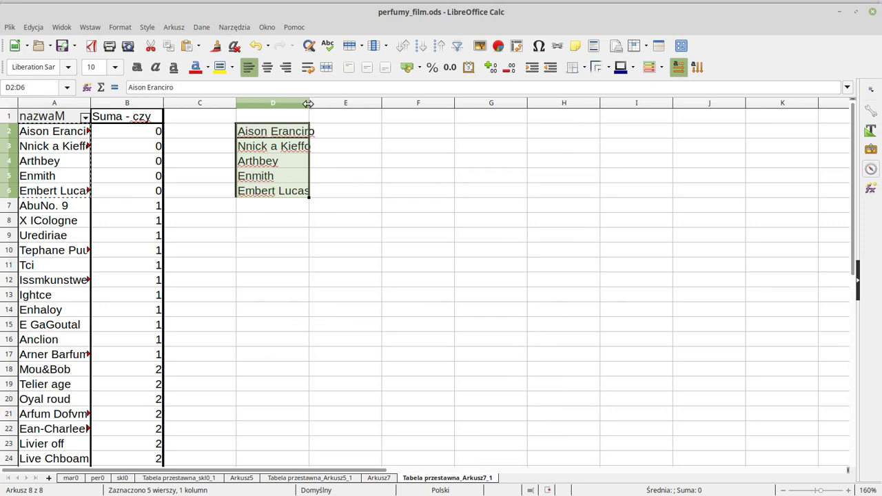
pyautogui.moveTo(308, 102); pyautogui.dragTo(351, 110)
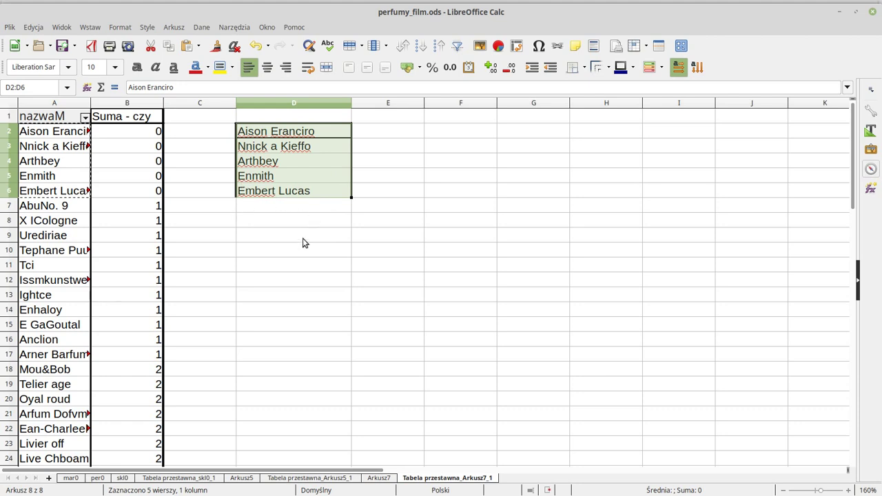
pyautogui.hotkey('alt', 'Tab')
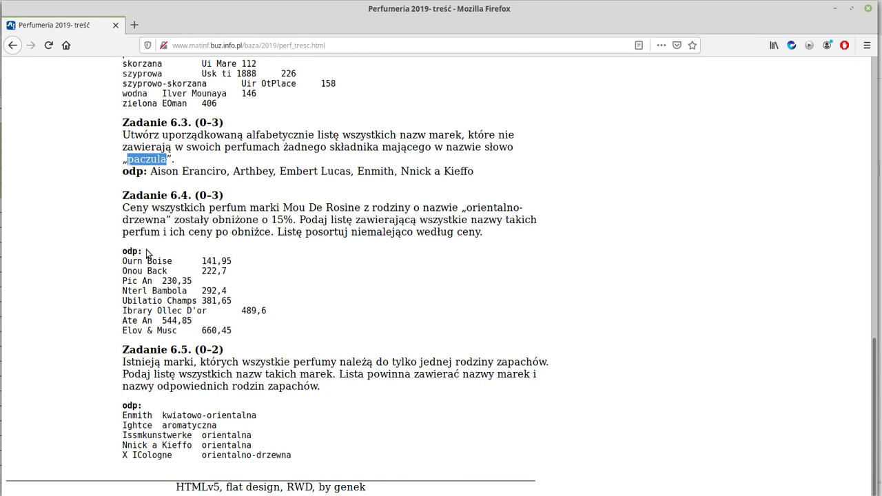
pyautogui.hotkey('alt', 'Tab')
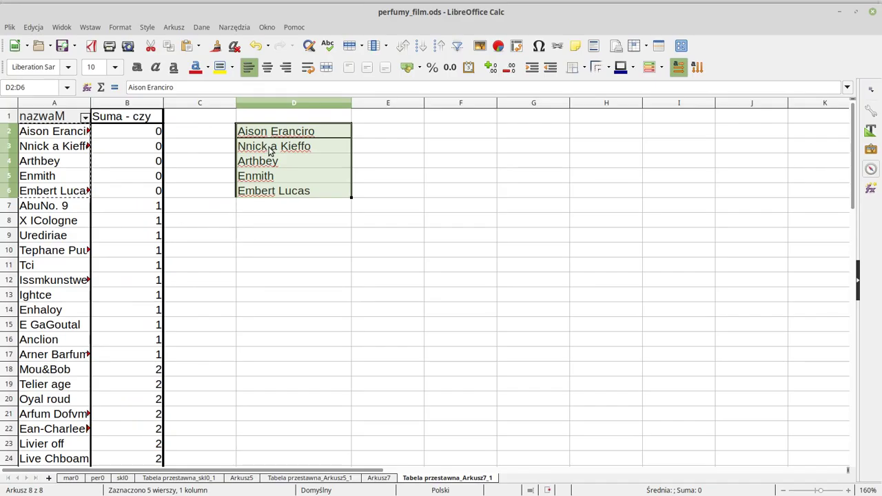
pyautogui.click(296, 146)
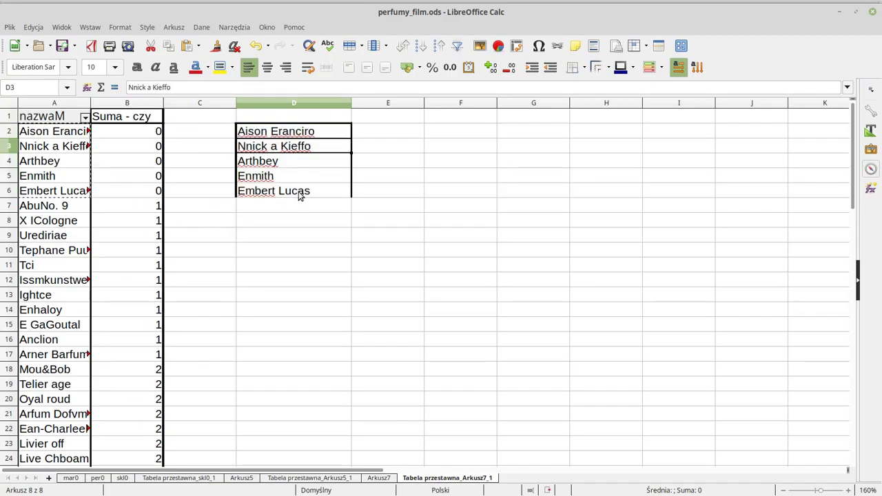
pyautogui.hotkey('alt', 'Tab')
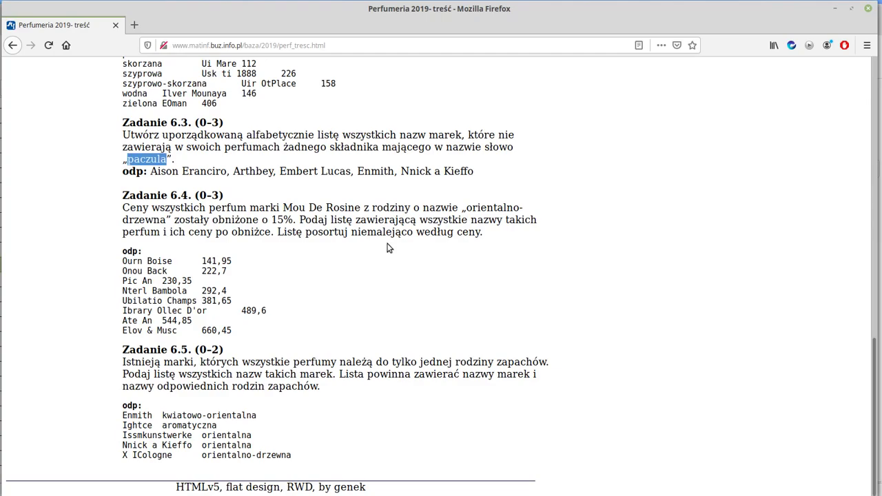
pyautogui.click(207, 222)
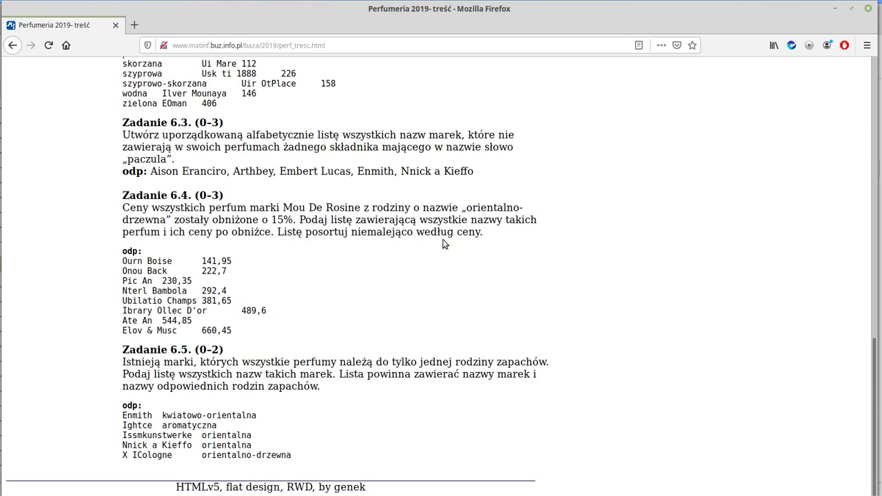
# - Compare against the answer page, glance at the mar0 brand sheet, and return to the per0 perfume data
pyautogui.hotkey('alt', 'Tab')
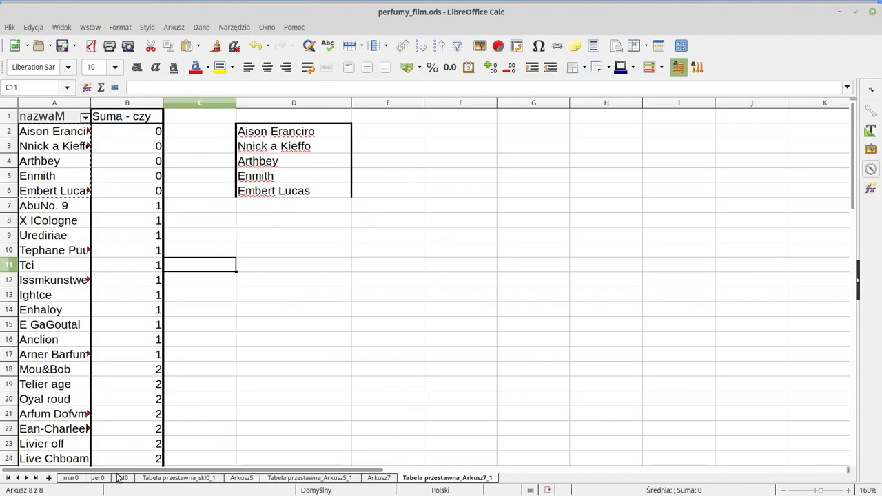
pyautogui.click(99, 478)
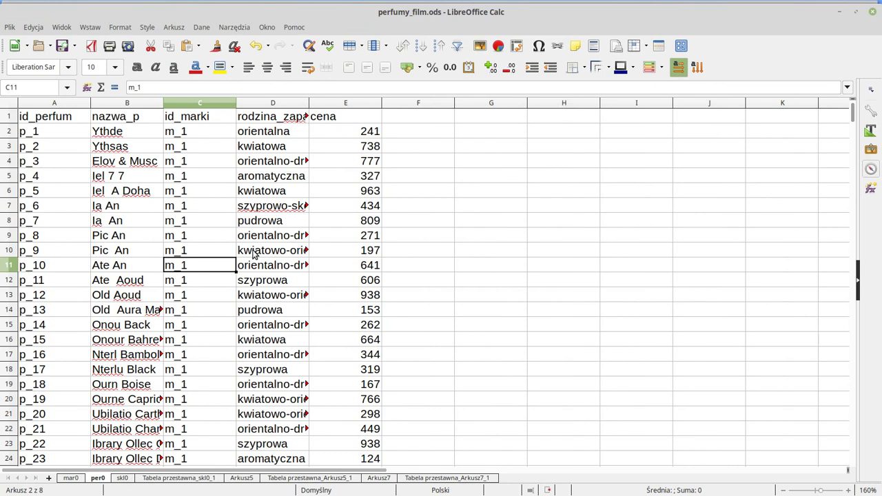
pyautogui.hotkey('alt', 'Tab')
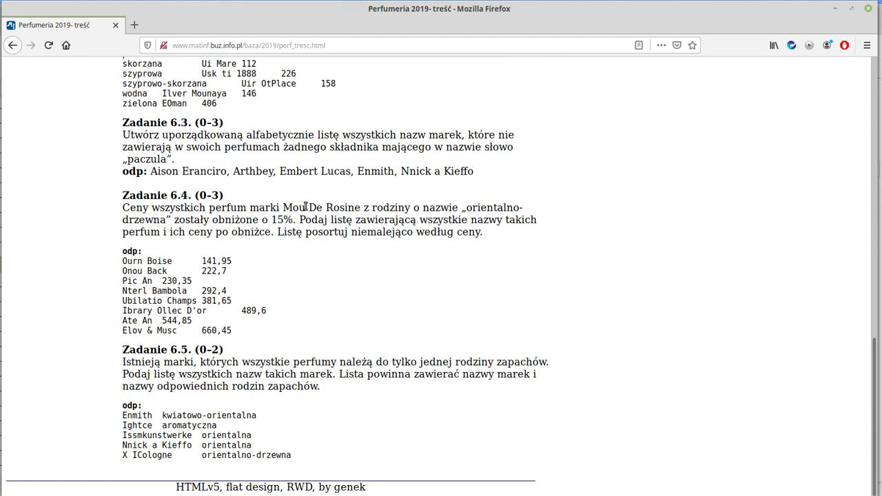
pyautogui.hotkey('alt', 'Tab')
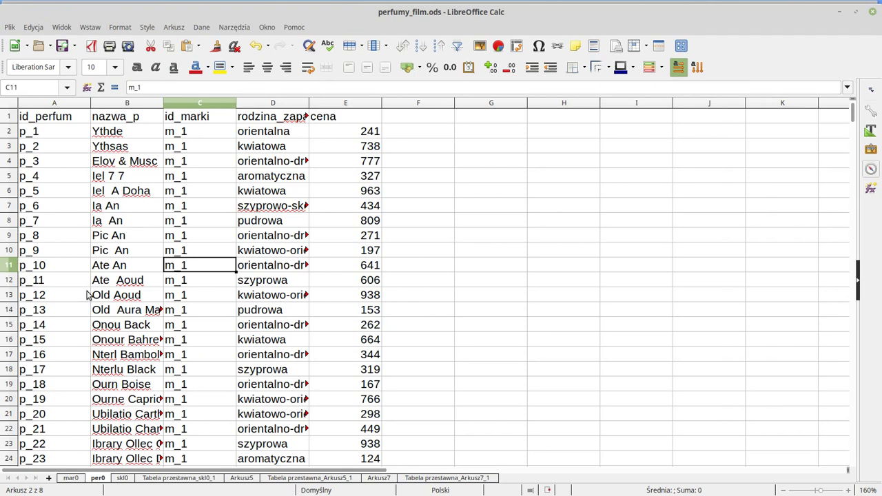
pyautogui.click(72, 478)
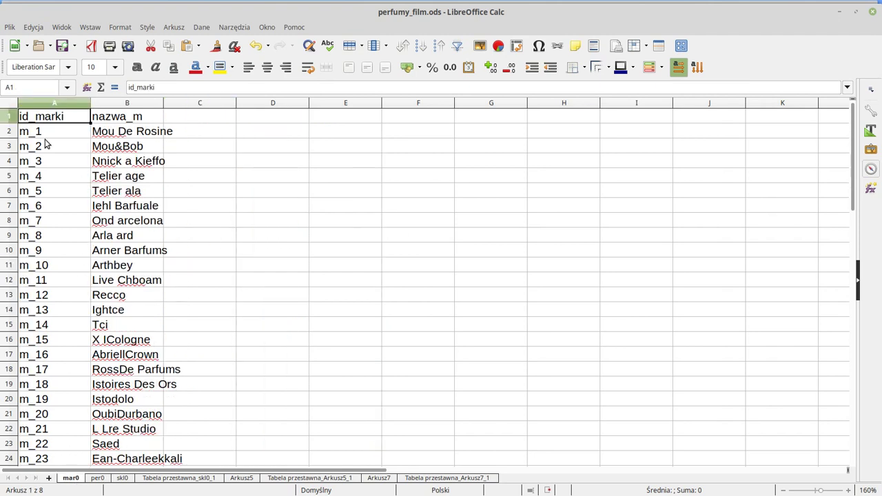
pyautogui.click(98, 480)
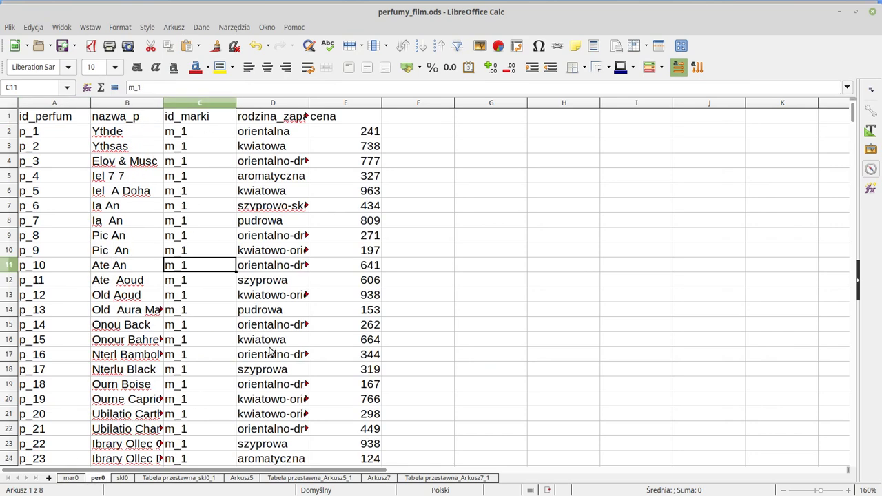
pyautogui.click(271, 353)
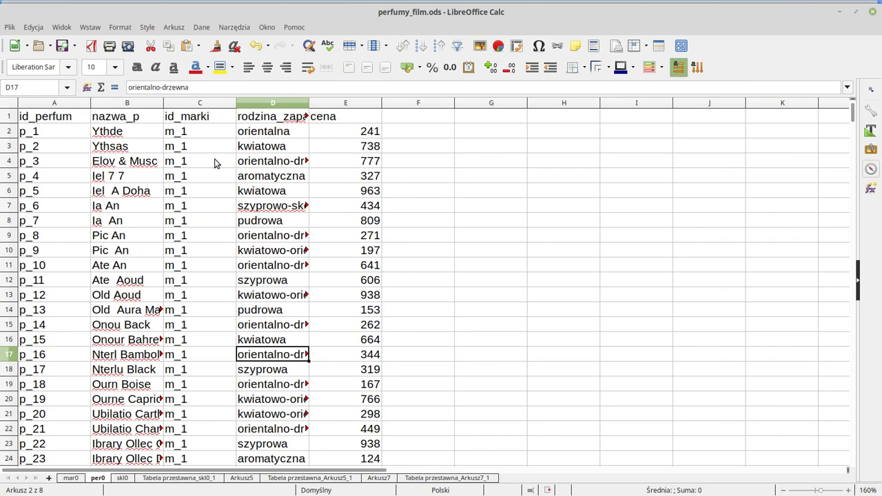
# - Copy the per0 perfume table A1:E516 into a new sheet, Arkusz9
pyautogui.press('ctrl+KP_Multiply')
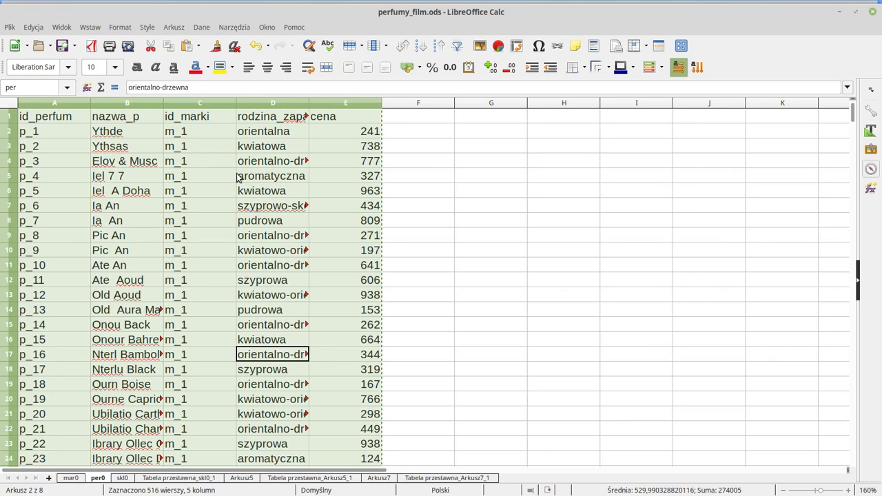
pyautogui.click(48, 477)
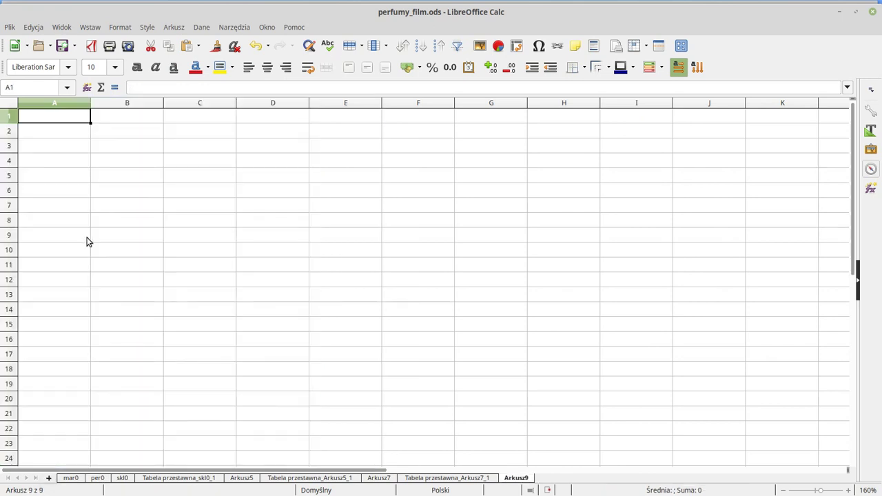
pyautogui.hotkey('ctrl', 'v')
pyautogui.click(200, 206)
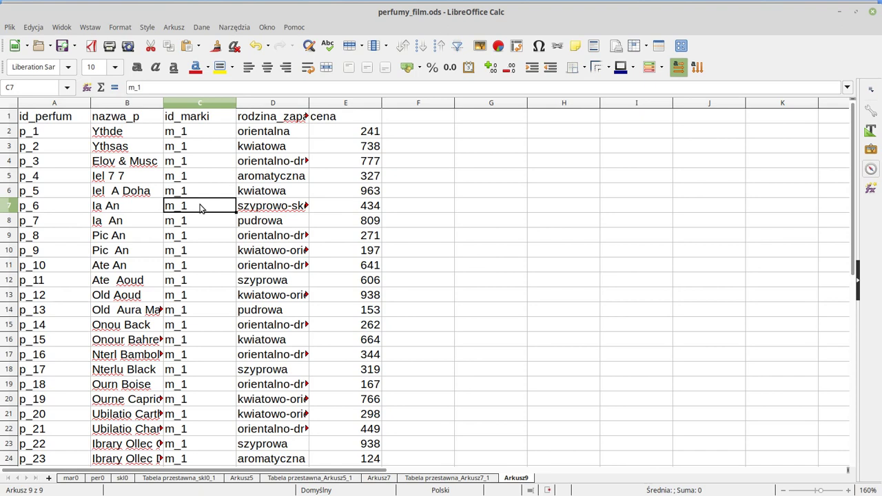
# - Add a znizka column in F with =0,85*E2 filled down to row 516
pyautogui.click(417, 116)
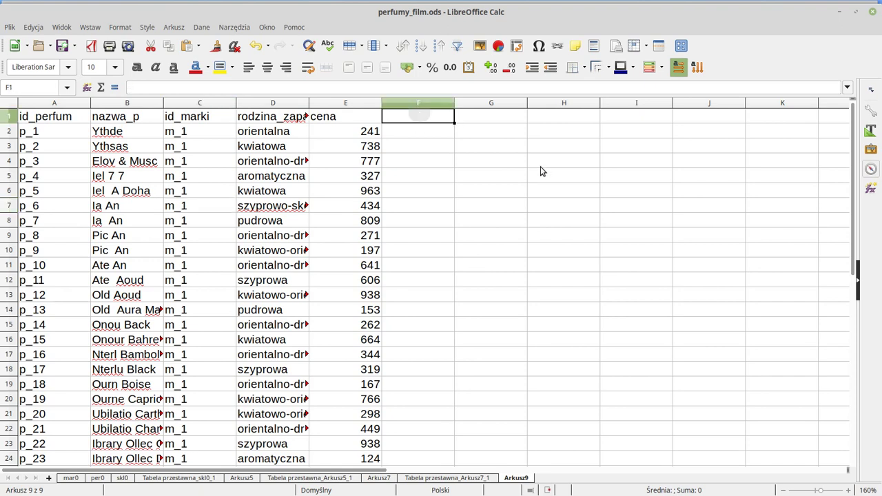
pyautogui.write('zn')
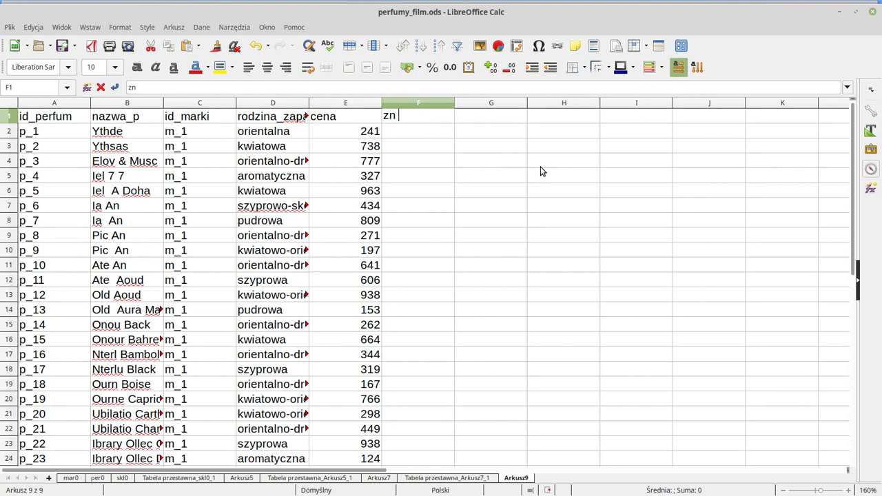
pyautogui.write('izka')
pyautogui.press('Return')
pyautogui.write('=')
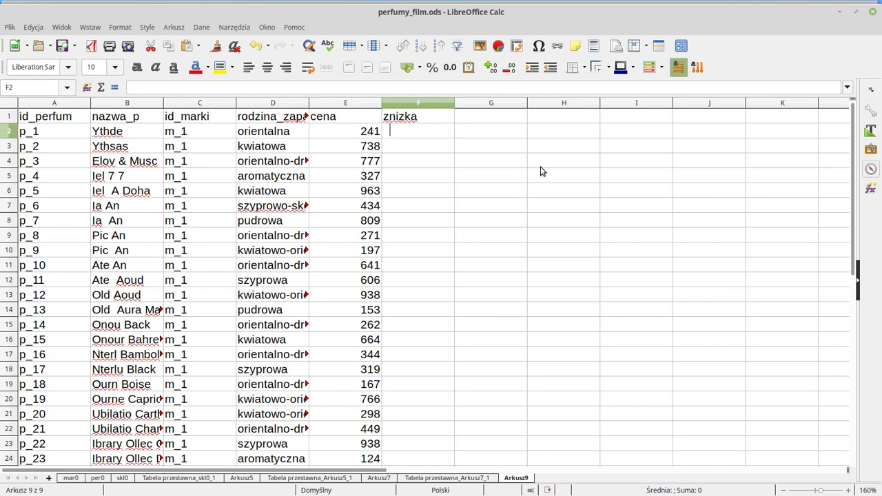
pyautogui.write('0')
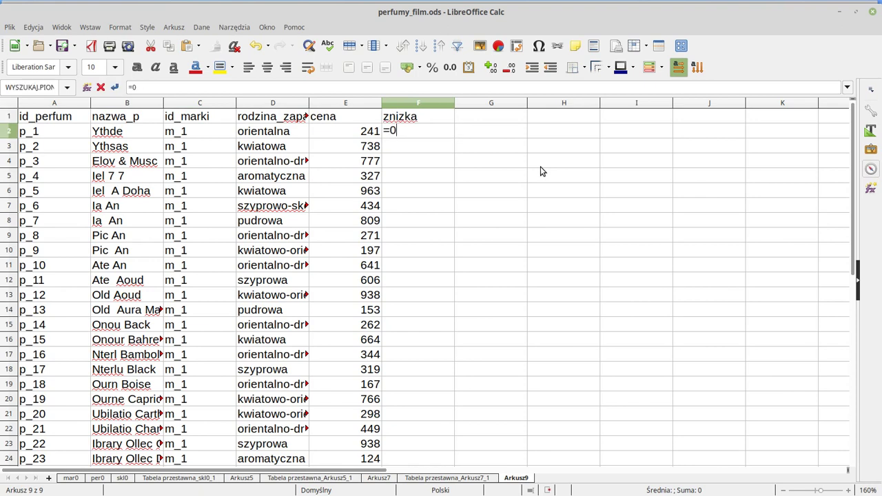
pyautogui.write(',85')
pyautogui.click(373, 136)
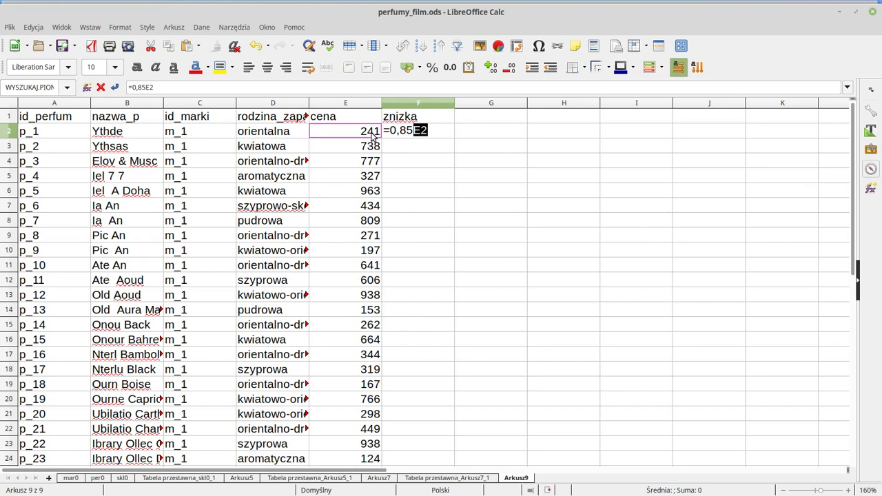
pyautogui.press('End')
pyautogui.write('*')
pyautogui.press('Return')
pyautogui.press('Up')
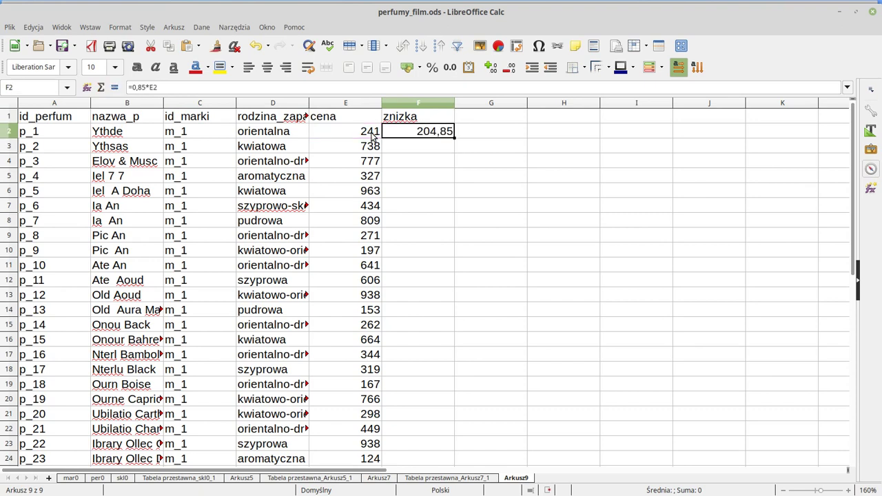
pyautogui.doubleClick(454, 135)
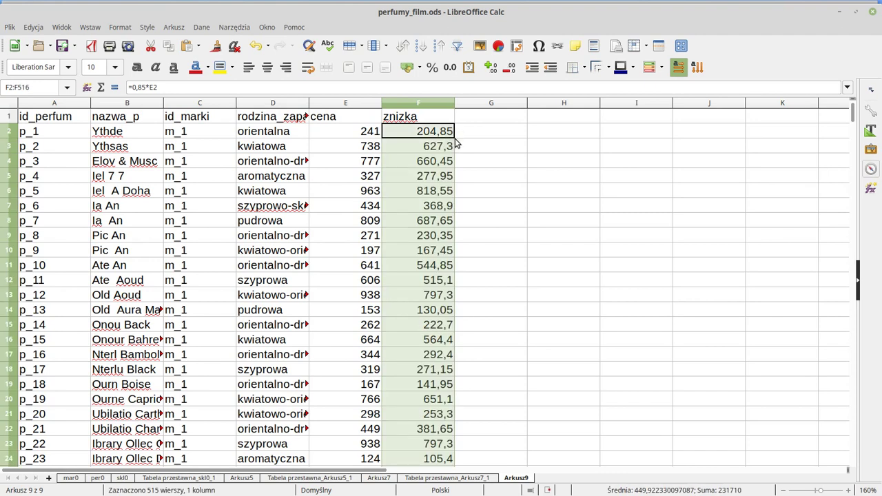
# - Select the whole data area A1:F516
pyautogui.hotkey('ctrl', 'Home')
pyautogui.moveTo(96, 121); pyautogui.dragTo(233, 133)
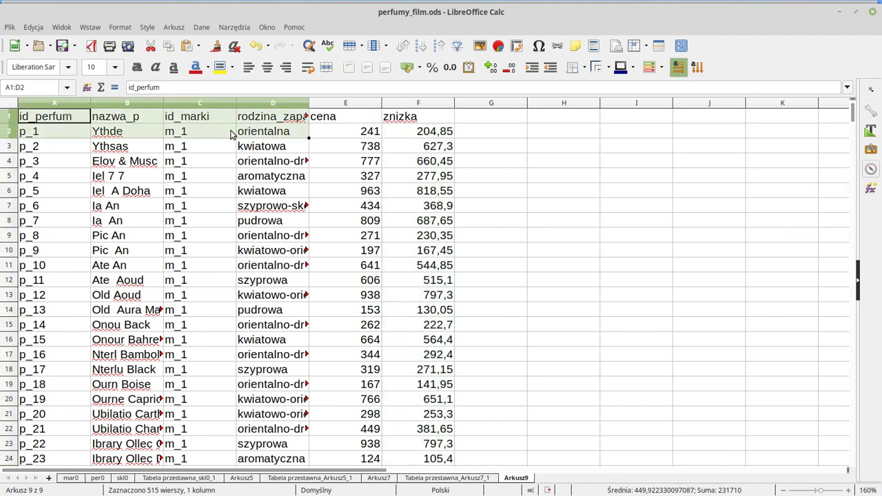
pyautogui.click(233, 165)
pyautogui.press('ctrl+KP_Multiply')
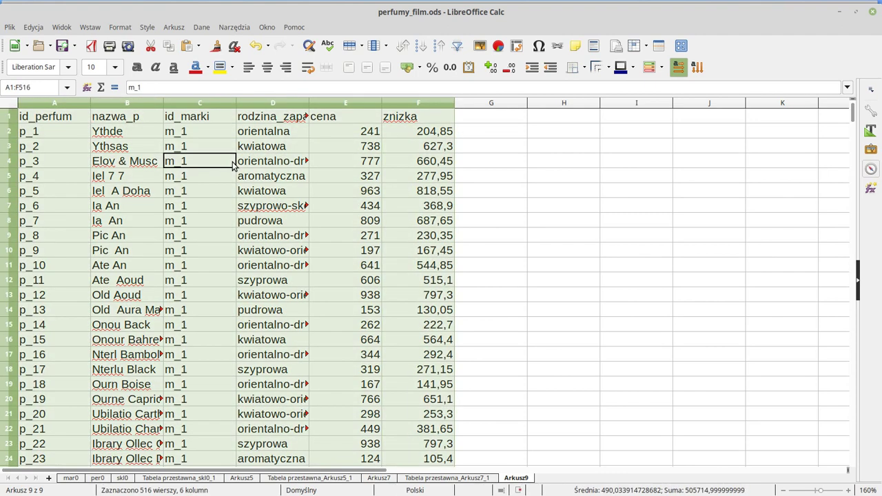
# - Sort the Arkusz9 data by id_marki, rodzina_zapachow and znizka, all ascending
pyautogui.click(403, 48)
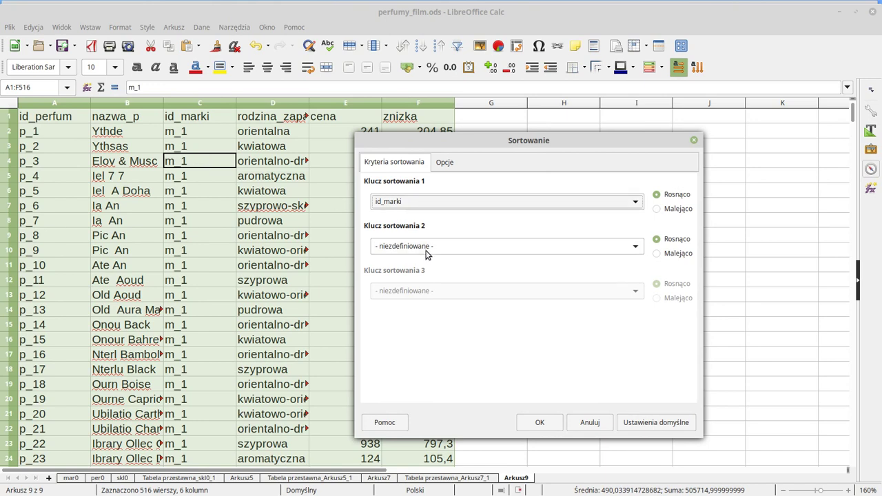
pyautogui.moveTo(427, 139); pyautogui.dragTo(582, 169)
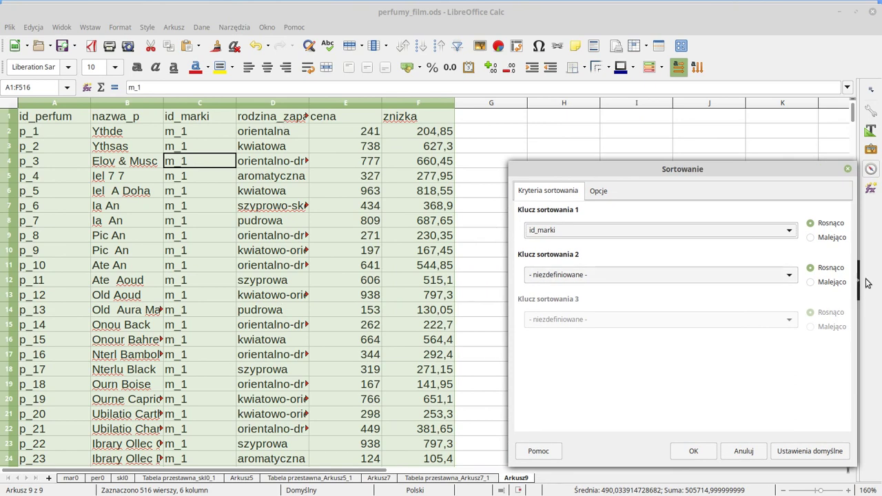
pyautogui.click(789, 275)
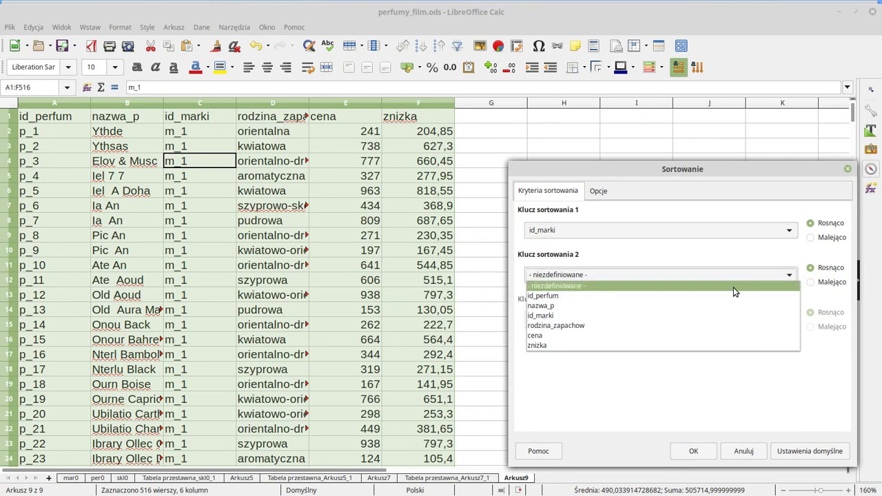
pyautogui.click(662, 324)
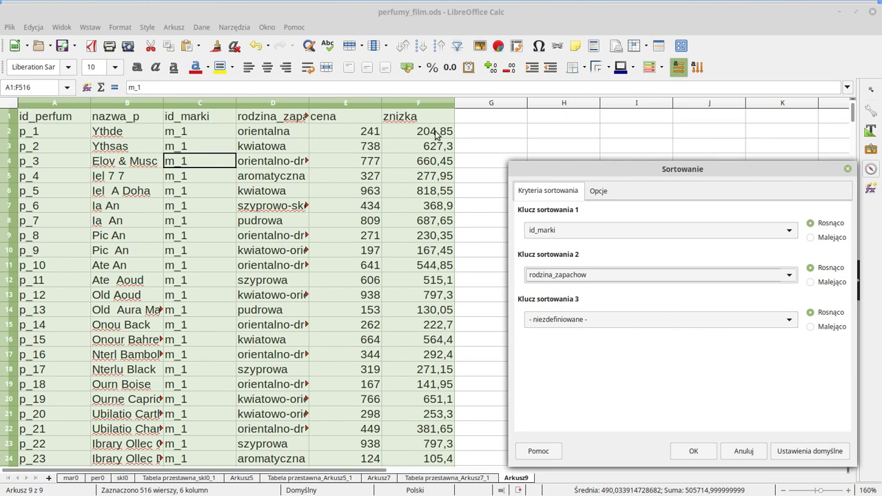
pyautogui.click(789, 319)
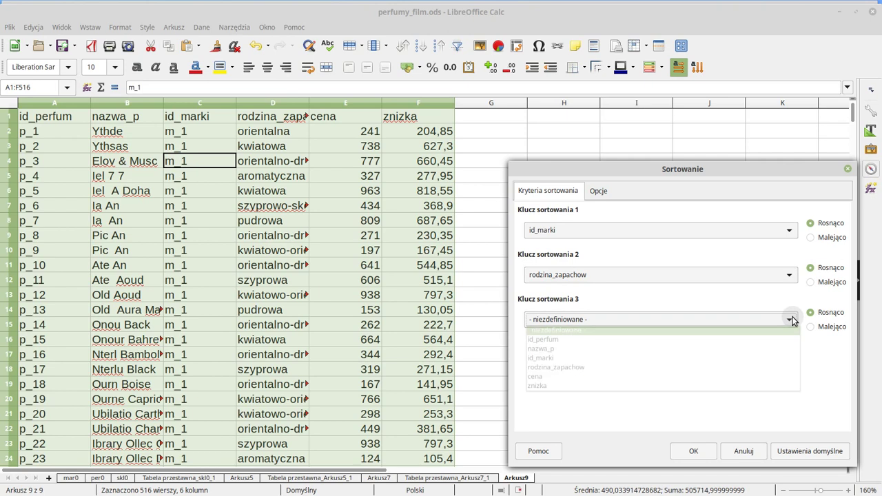
pyautogui.click(694, 390)
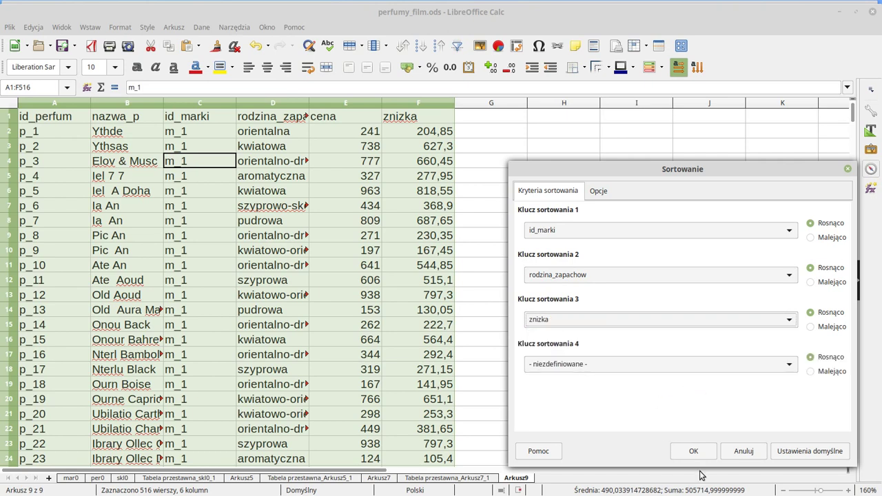
pyautogui.click(694, 450)
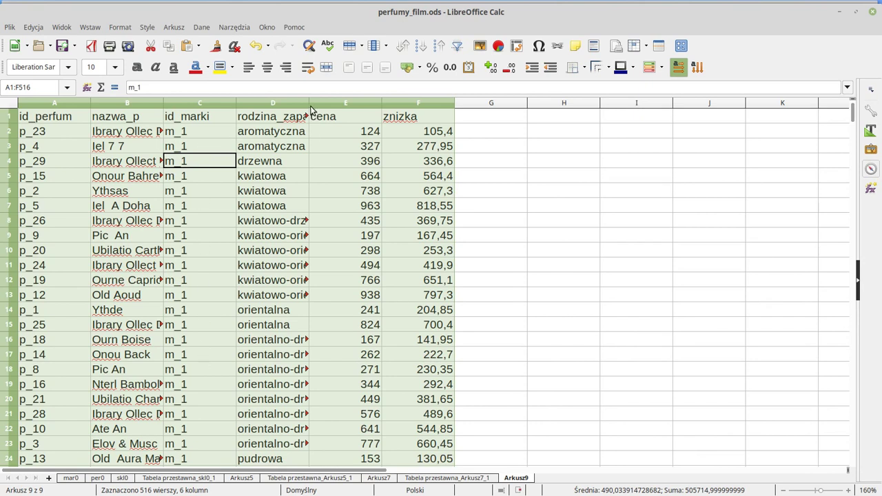
# - Copy the orientalno-drzewna rows B16:F23, names through discounted prices
pyautogui.moveTo(308, 109); pyautogui.dragTo(367, 109)
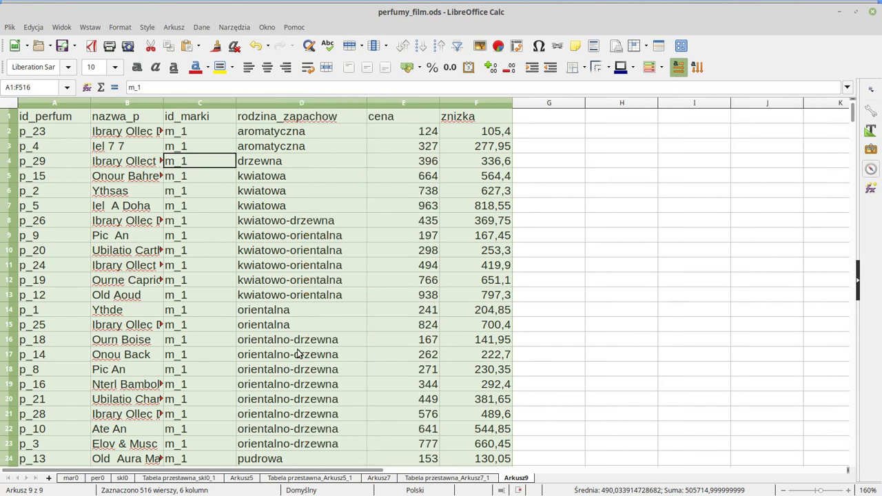
pyautogui.click(293, 444)
pyautogui.moveTo(487, 444)
pyautogui.mouseDown()
pyautogui.moveTo(366, 352)
pyautogui.moveTo(177, 338)
pyautogui.moveTo(120, 345)
pyautogui.mouseUp()
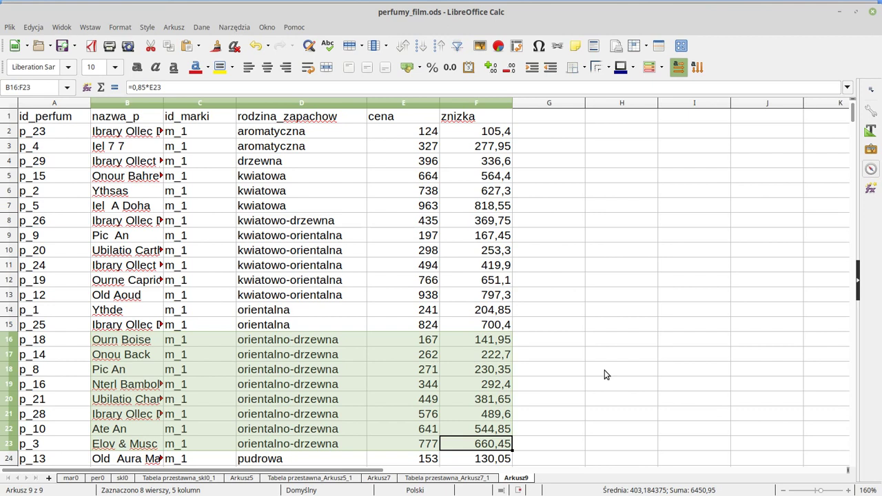
pyautogui.hotkey('ctrl', 'c')
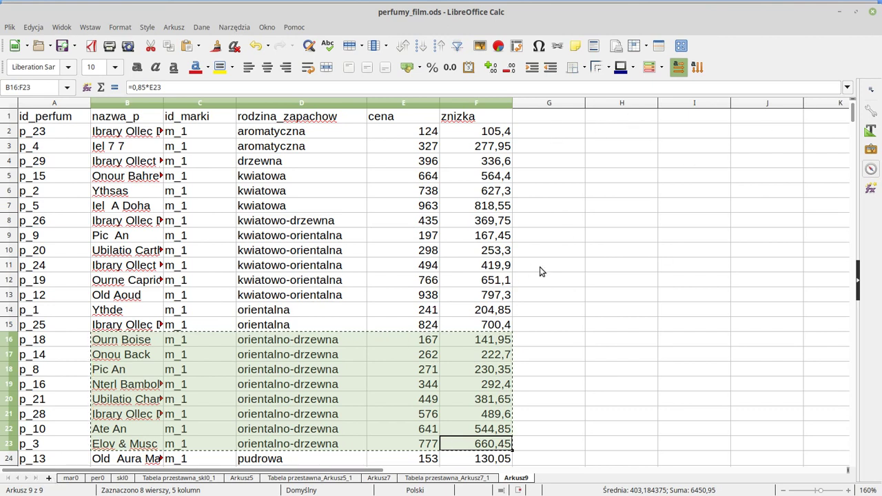
# - Paste the copied rows into H1 as text and numbers only
pyautogui.keyDown('ctrl'); pyautogui.scroll(-2, 539, 262); pyautogui.keyUp('ctrl')
pyautogui.click(498, 115)
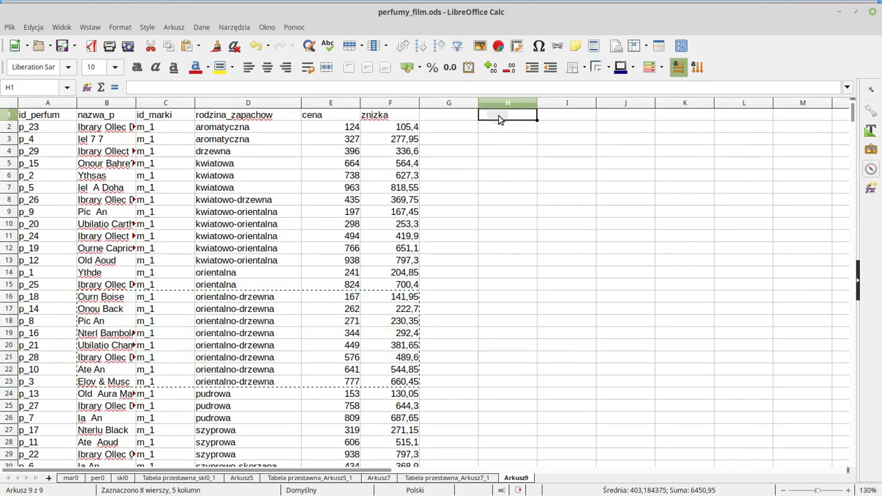
pyautogui.hotkey('ctrl', 'v')
pyautogui.click(623, 235)
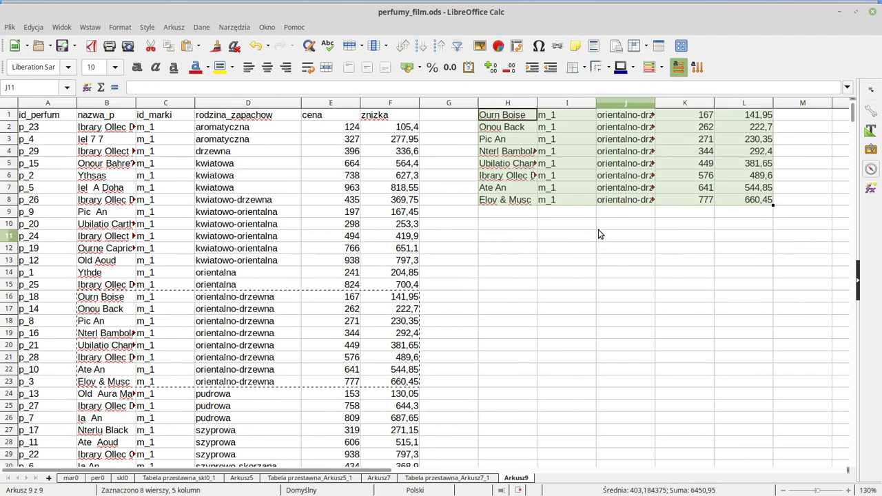
pyautogui.hotkey('ctrl', 'z')
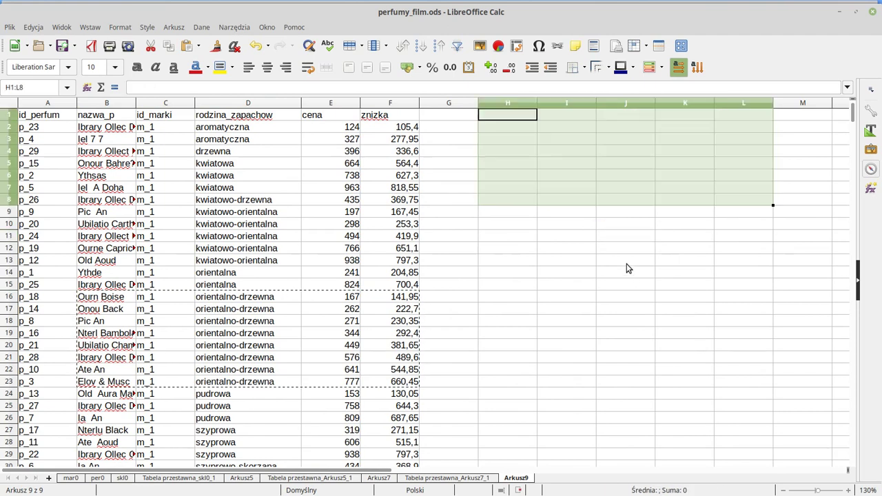
pyautogui.hotkey('ctrl', 'shift', 'v')
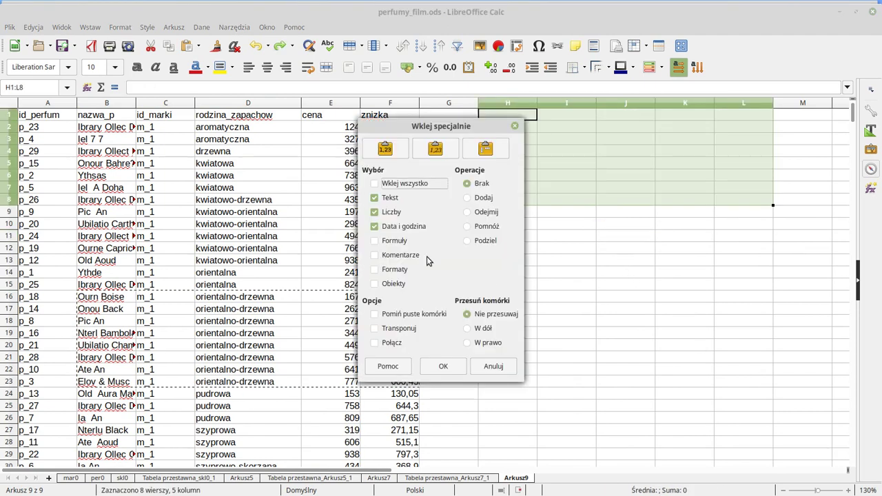
pyautogui.click(442, 368)
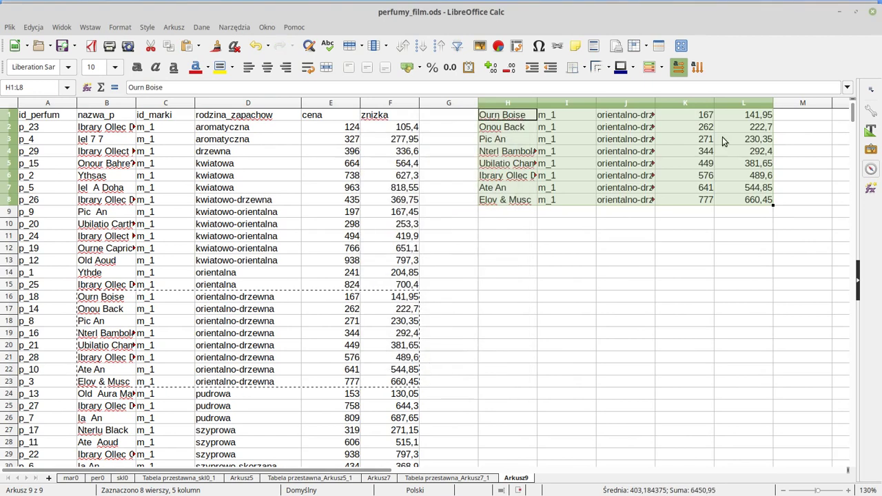
# - Delete columns I:K so H1:I8 holds only the perfume names and znizka prices
pyautogui.click(700, 115)
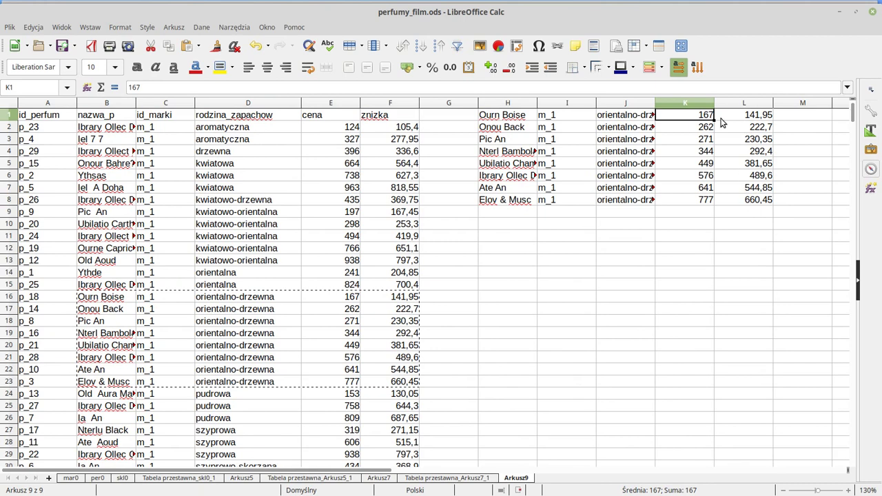
pyautogui.moveTo(580, 105); pyautogui.dragTo(675, 109)
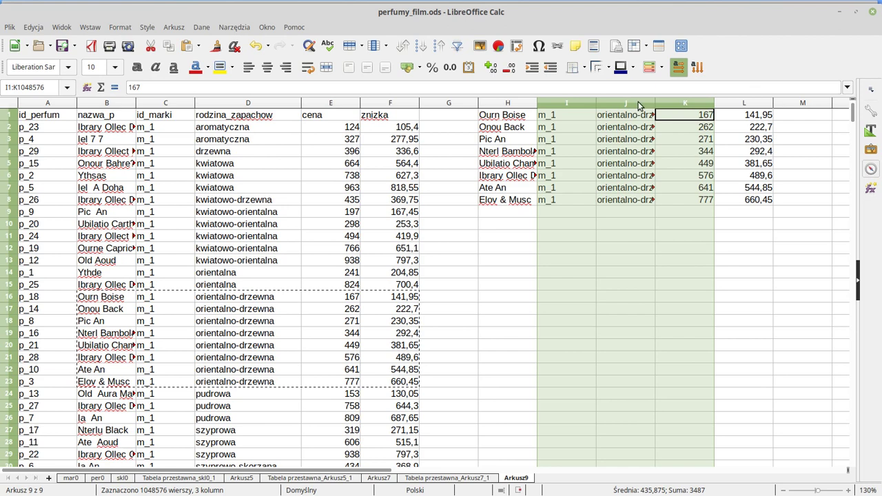
pyautogui.rightClick(579, 102)
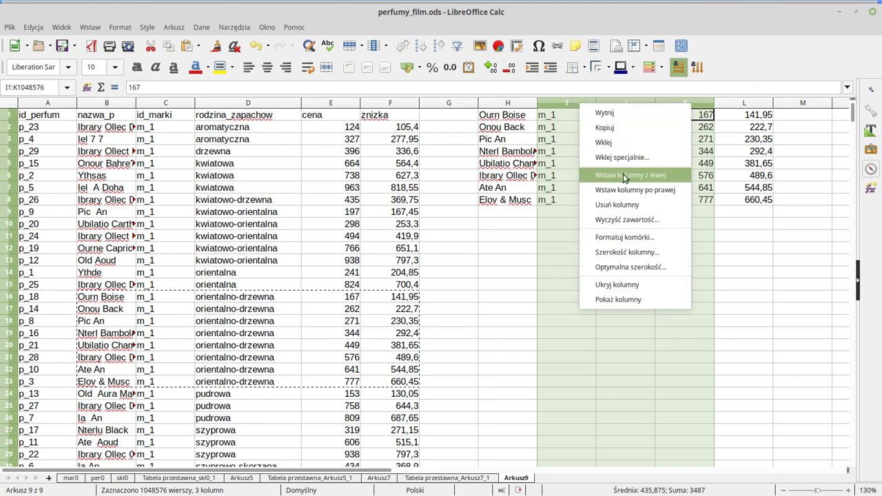
pyautogui.click(633, 204)
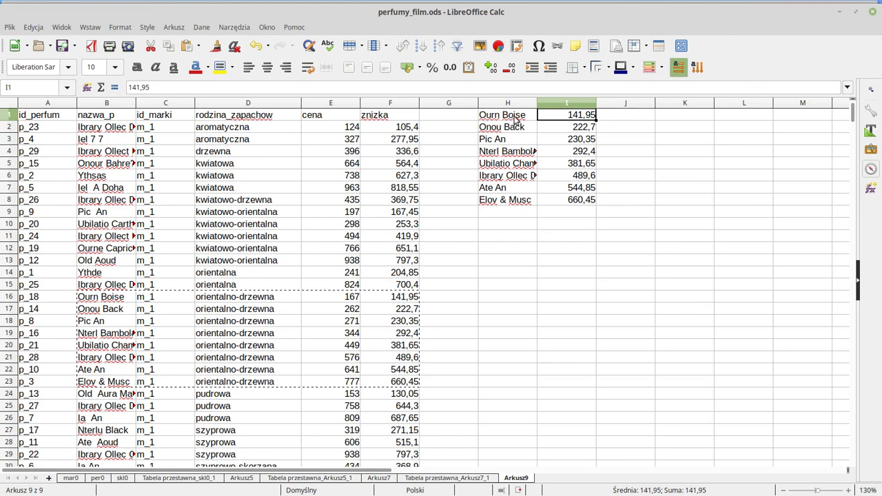
pyautogui.moveTo(513, 117); pyautogui.dragTo(551, 202)
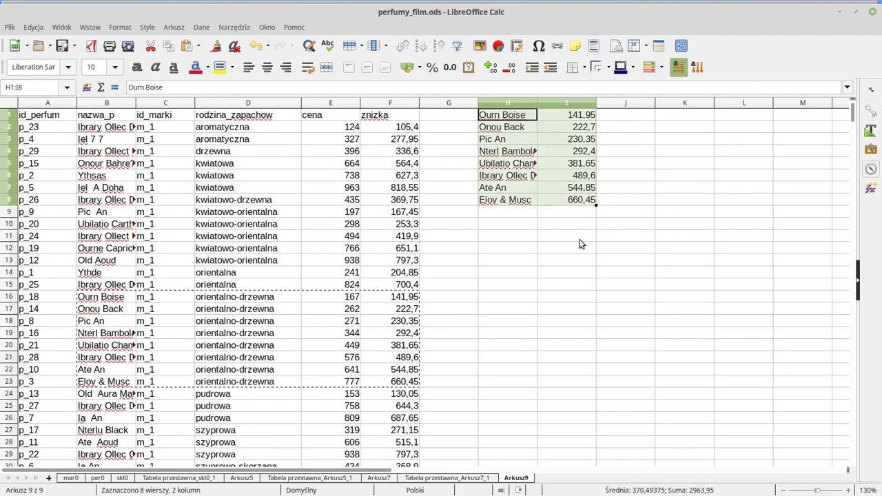
pyautogui.hotkey('alt', 'Tab')
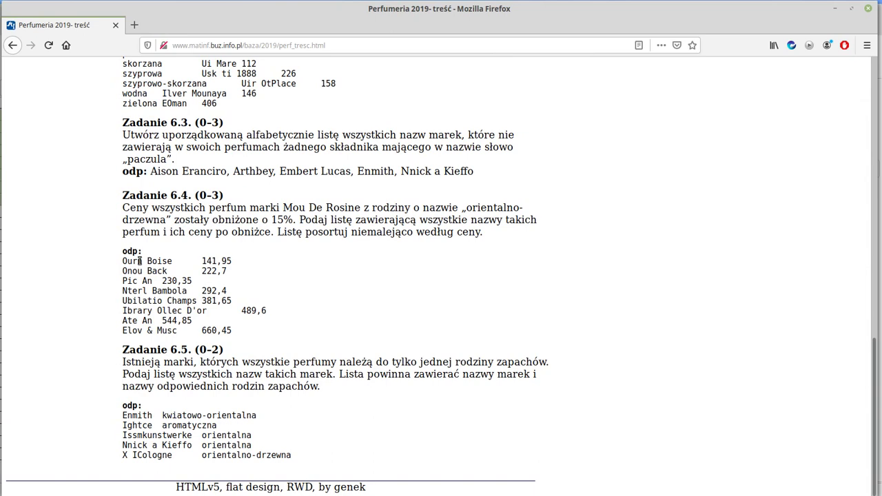
pyautogui.hotkey('alt', 'Tab')
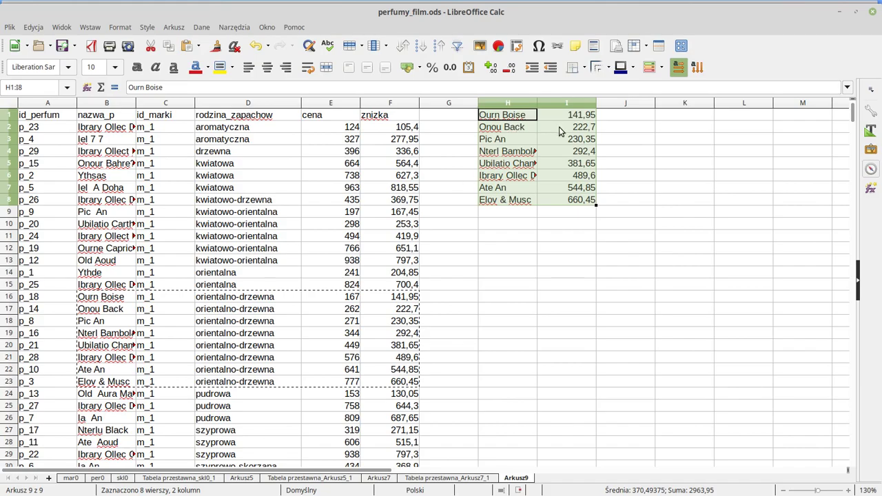
pyautogui.hotkey('alt', 'Tab')
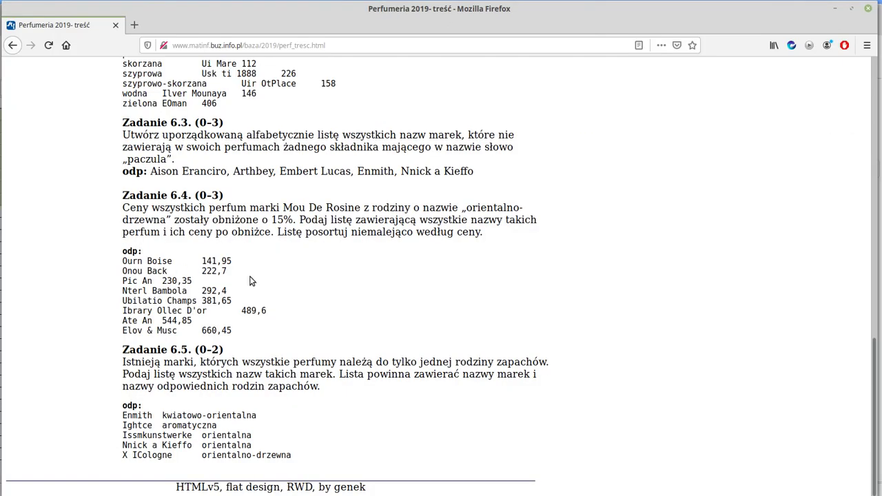
pyautogui.hotkey('alt', 'Tab')
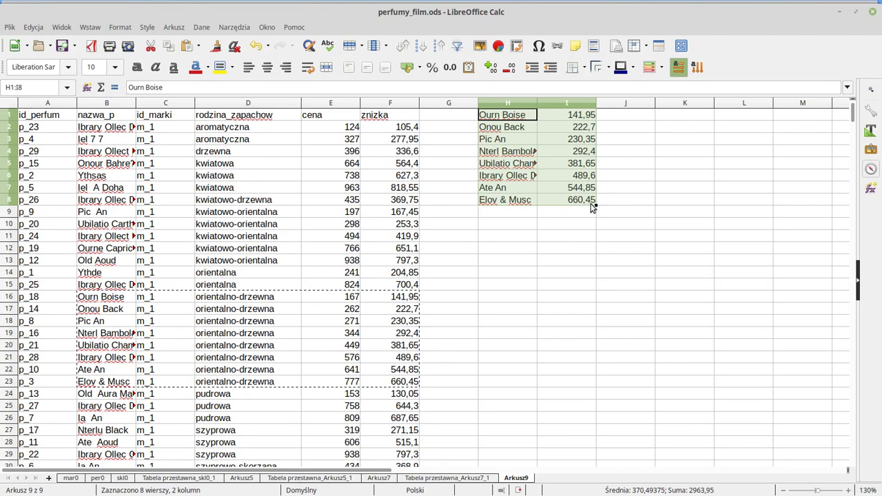
pyautogui.hotkey('alt', 'Tab')
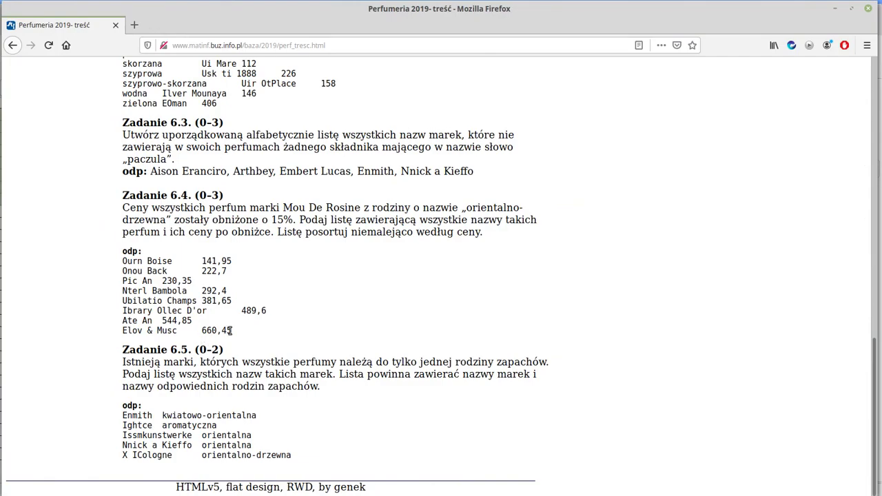
pyautogui.hotkey('alt', 'Tab')
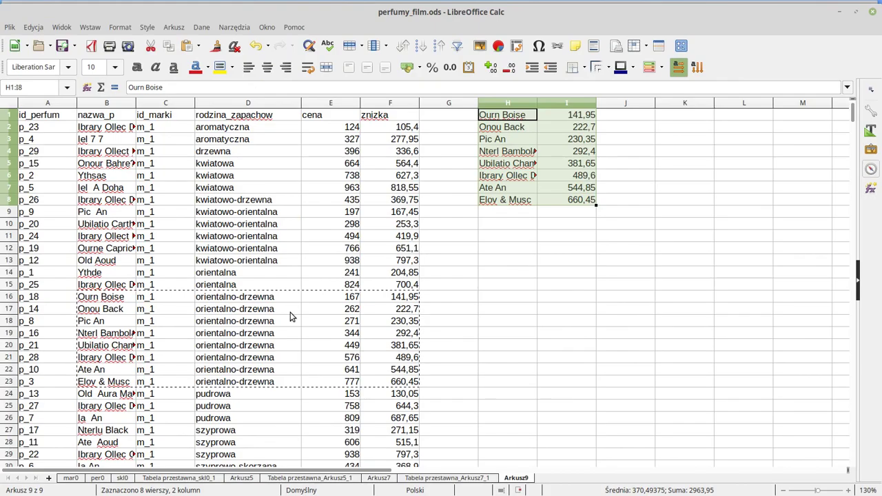
pyautogui.hotkey('alt', 'Tab')
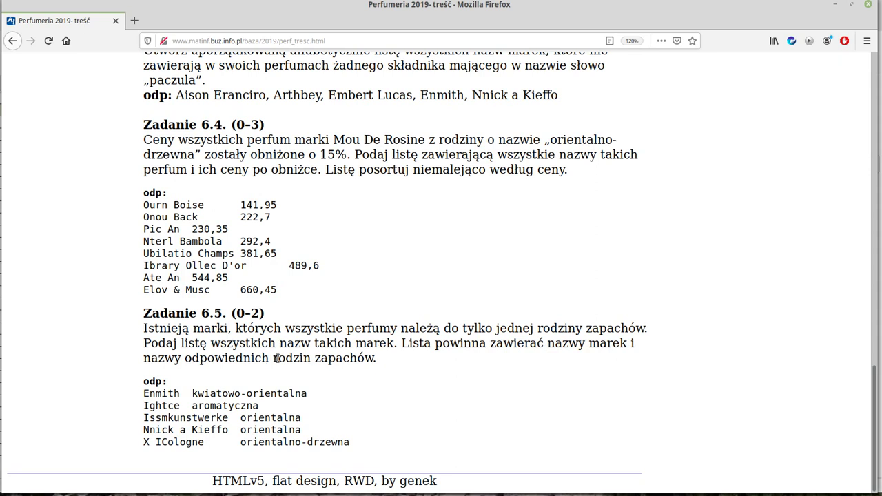
pyautogui.hotkey('alt', 'Tab')
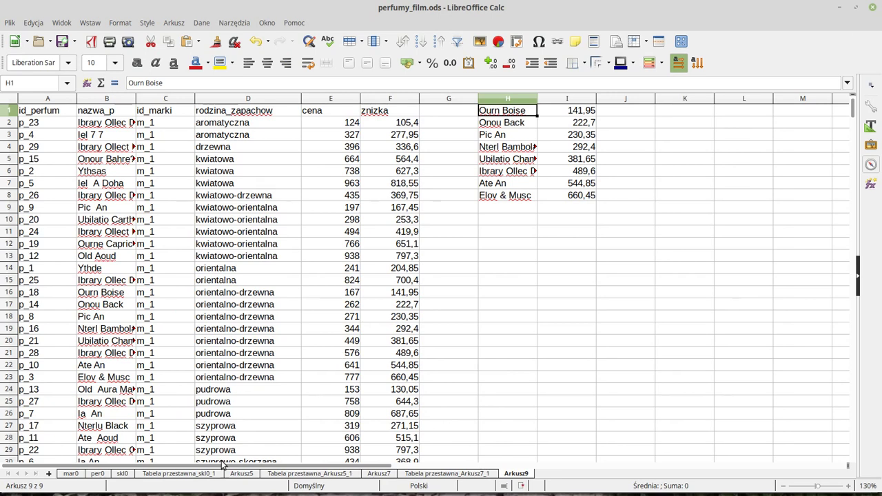
# - Copy the per0 perfume table into a new Arkusz10 sheet at A1:E516
pyautogui.click(122, 474)
pyautogui.click(95, 476)
pyautogui.click(95, 476)
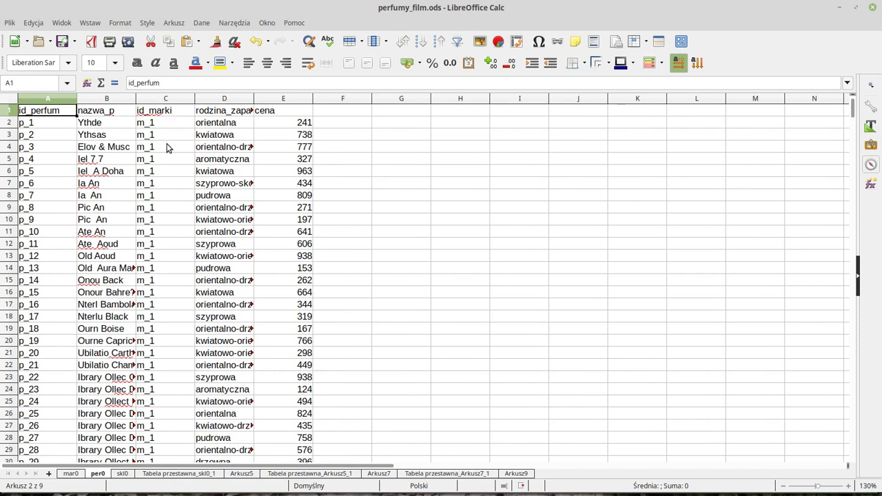
pyautogui.click(116, 176)
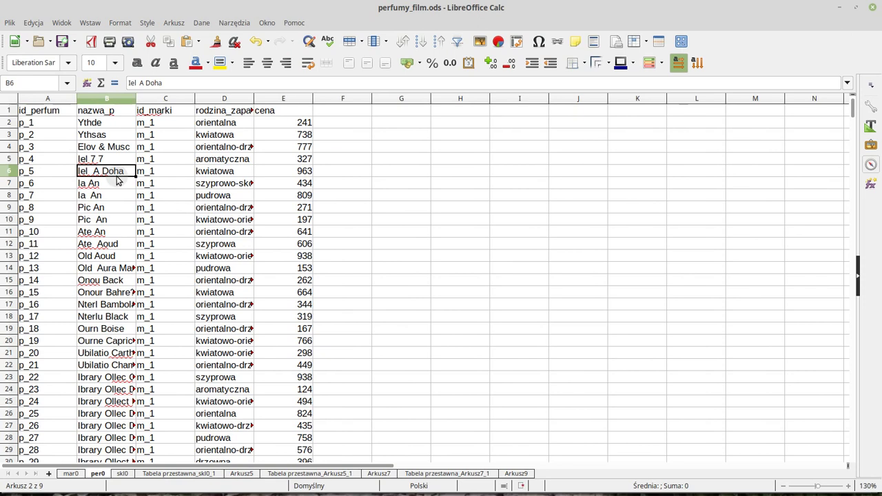
pyautogui.press('ctrl+KP_Multiply')
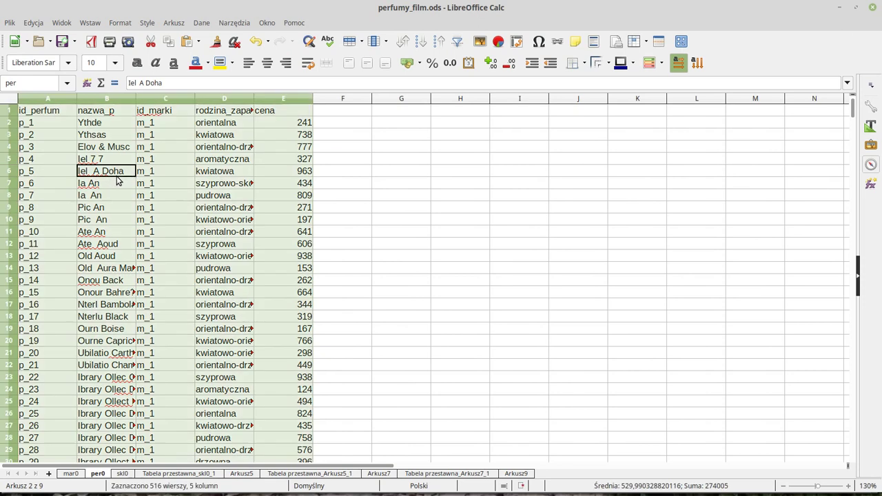
pyautogui.click(48, 474)
pyautogui.hotkey('ctrl', 'v')
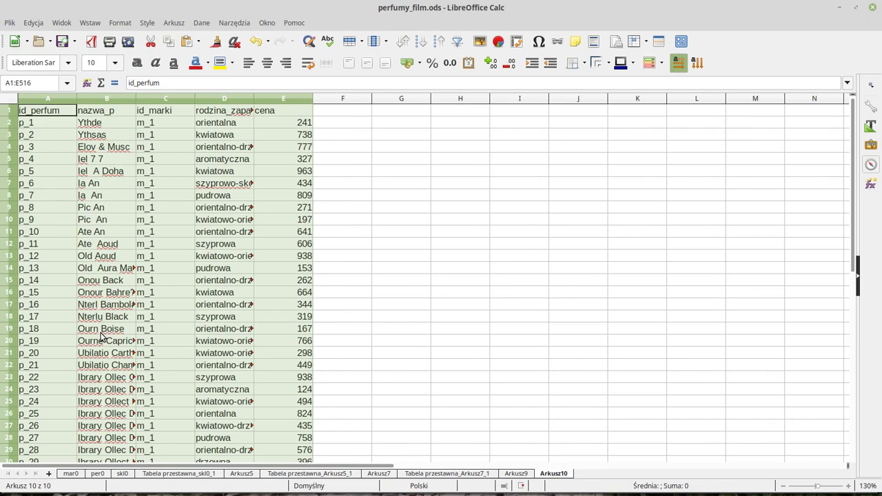
pyautogui.click(343, 112)
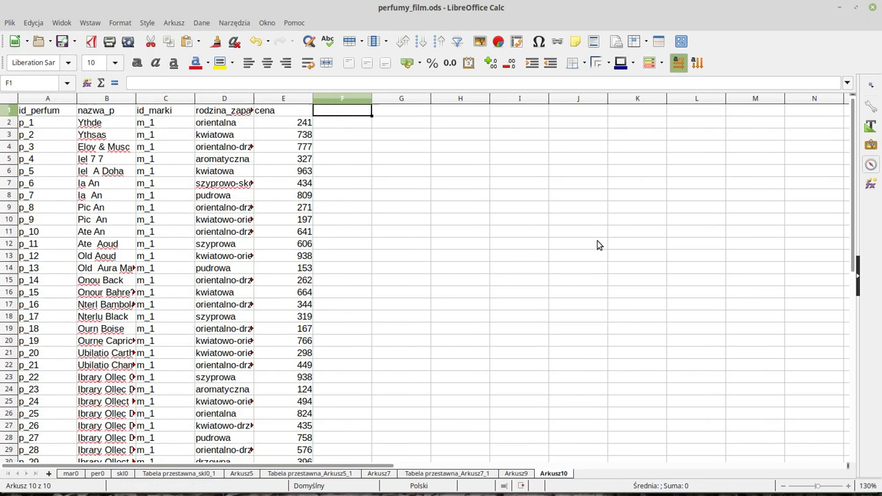
# - Head column F 'nazwa M' and fill =WYSZUKAJ.PIONOWO(C2;mar;2;0) down to row 516
pyautogui.write('nazwa ')
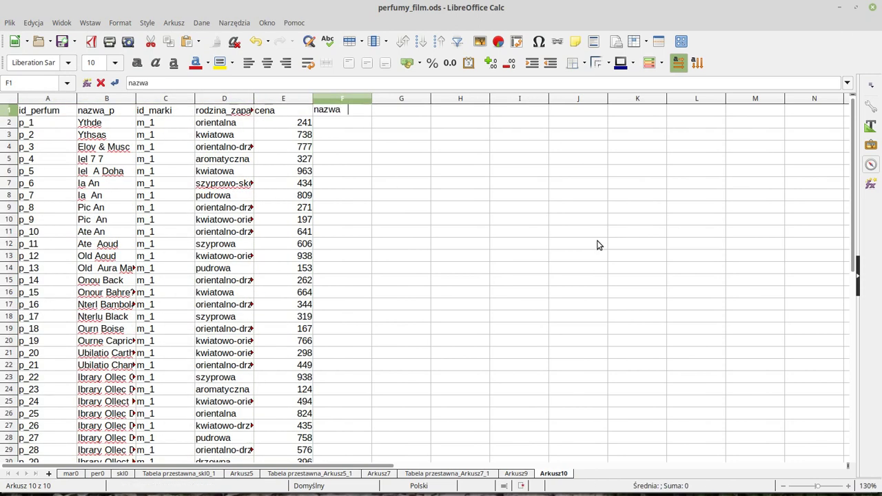
pyautogui.write('M')
pyautogui.press('Return')
pyautogui.write('=wysz')
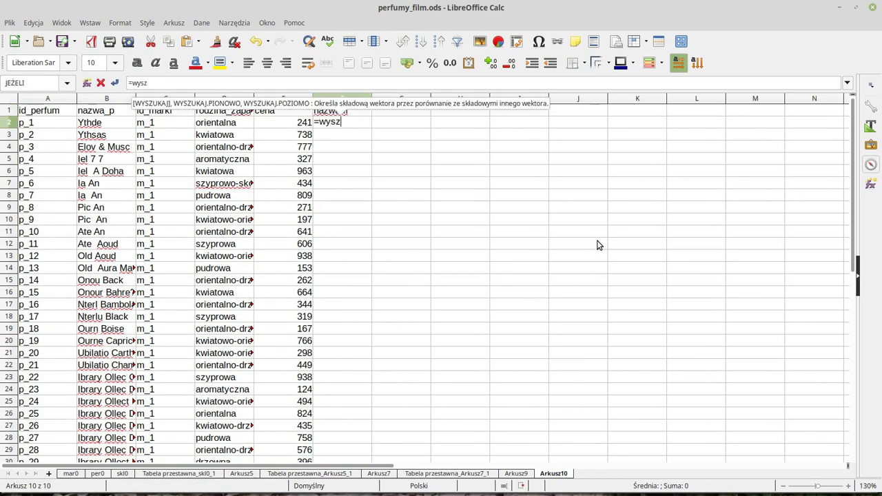
pyautogui.write('ukaj.pi')
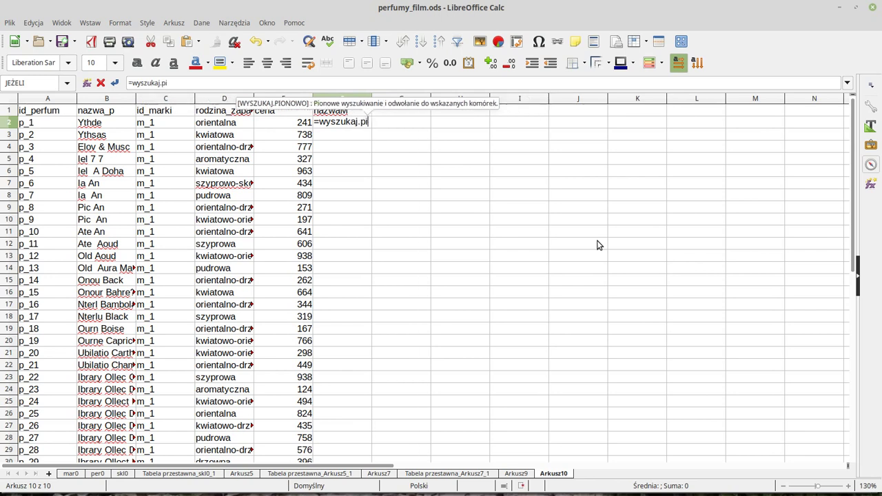
pyautogui.write('onowo(')
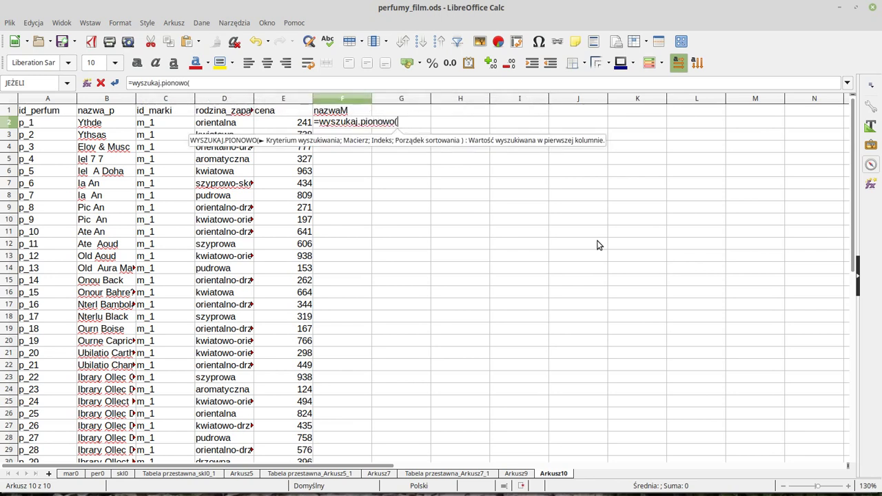
pyautogui.click(172, 124)
pyautogui.write(';mar')
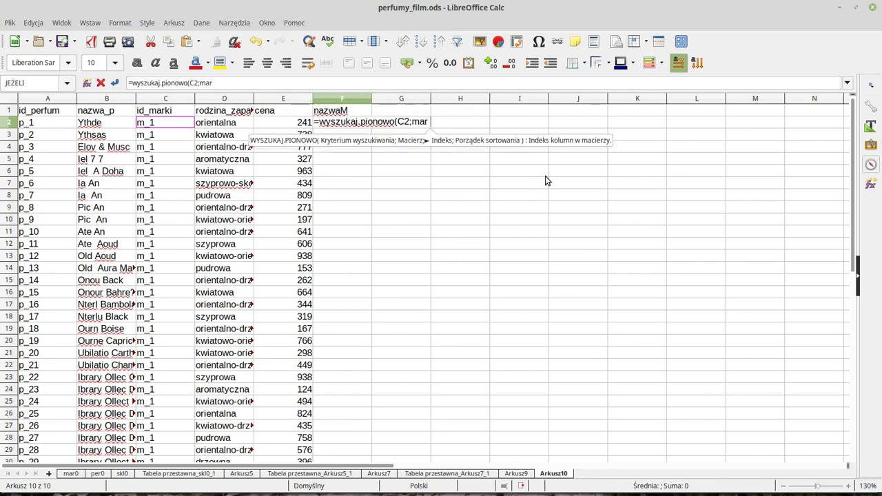
pyautogui.write(';2;')
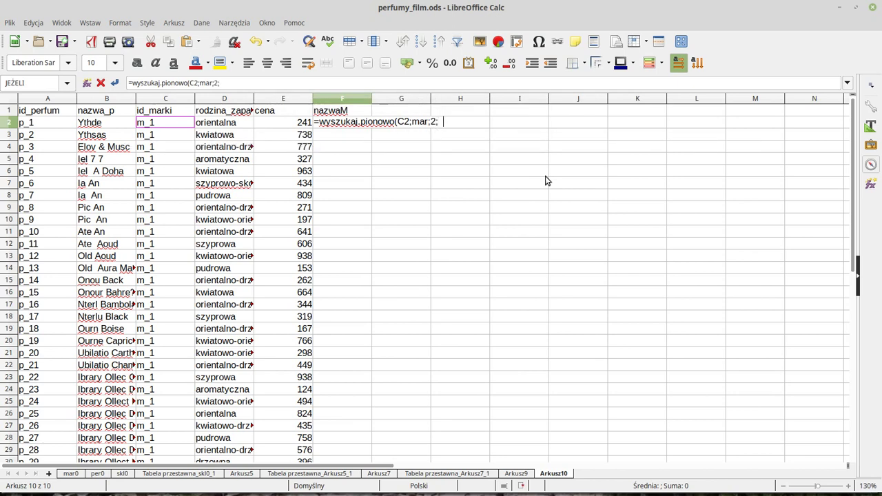
pyautogui.write('0)')
pyautogui.press('Return')
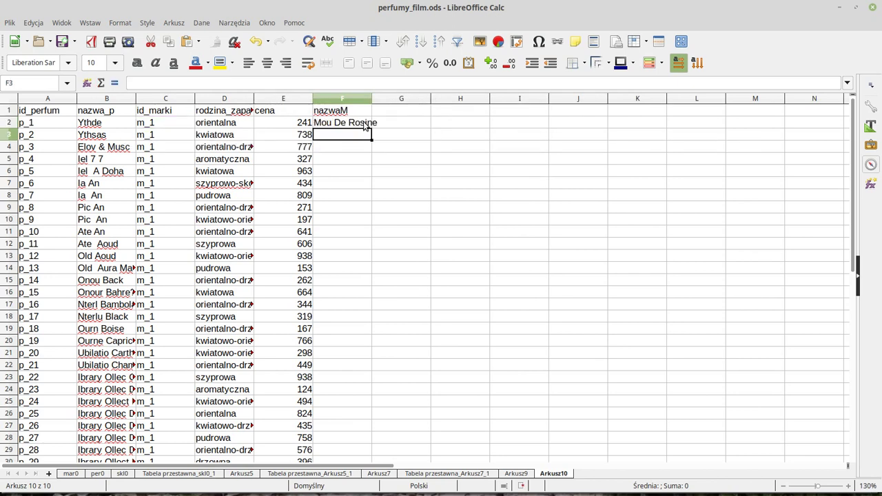
pyautogui.click(364, 124)
pyautogui.doubleClick(373, 129)
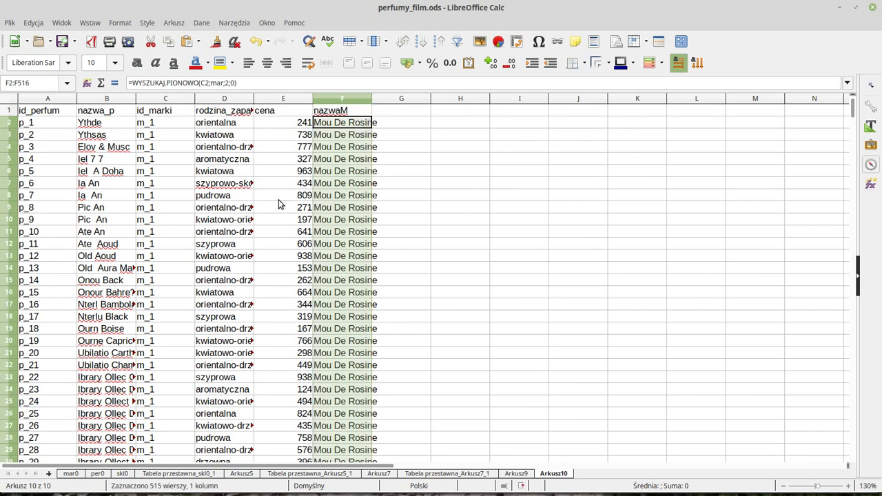
pyautogui.click(234, 212)
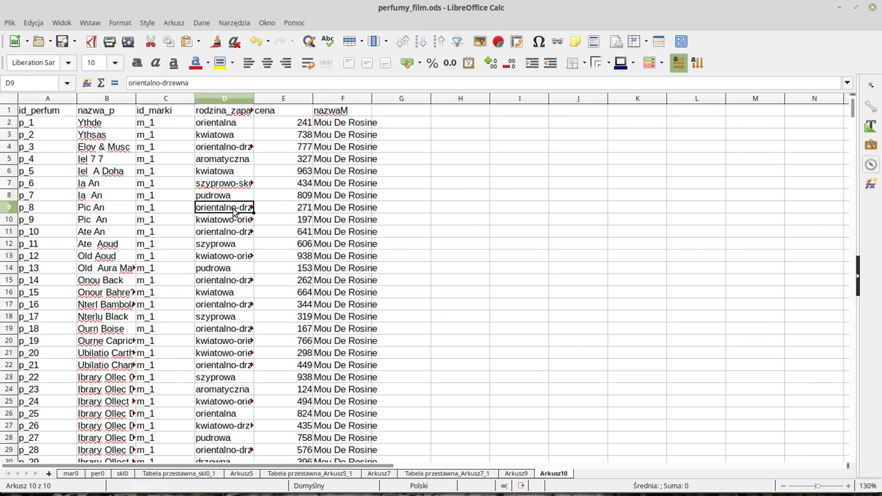
# - Start a pivot table using the current Arkusz10 data as its source
pyautogui.rightClick(234, 213)
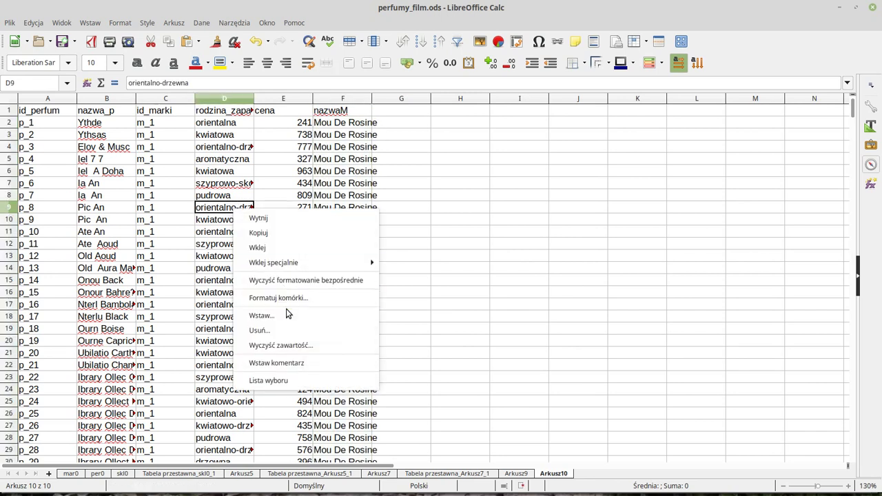
pyautogui.click(202, 23)
pyautogui.click(201, 23)
pyautogui.moveTo(248, 178)
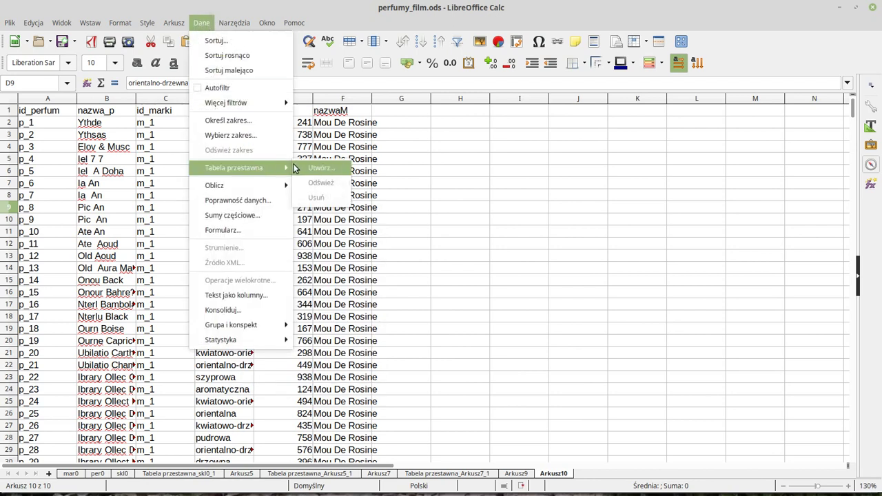
pyautogui.click(335, 168)
pyautogui.click(440, 287)
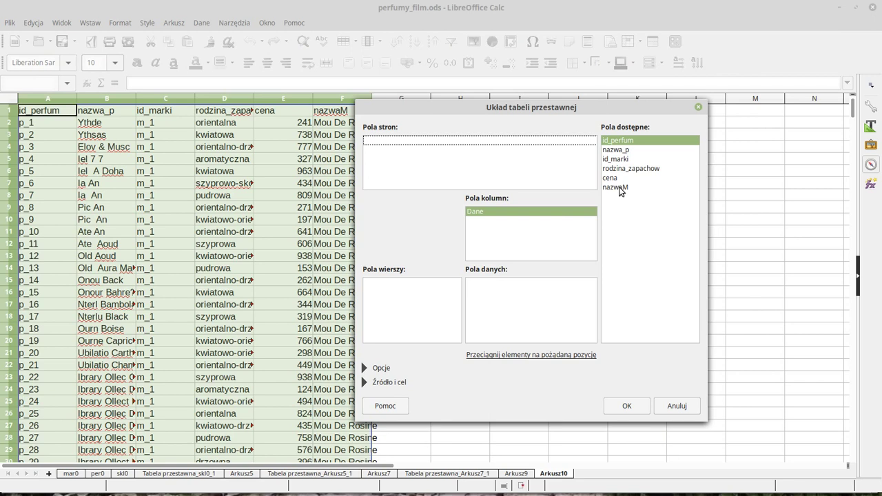
# - Set nazwaM and rodzina_zapachow as row fields and count rodzina_zapachow in a new-sheet pivot
pyautogui.moveTo(621, 187); pyautogui.dragTo(388, 298)
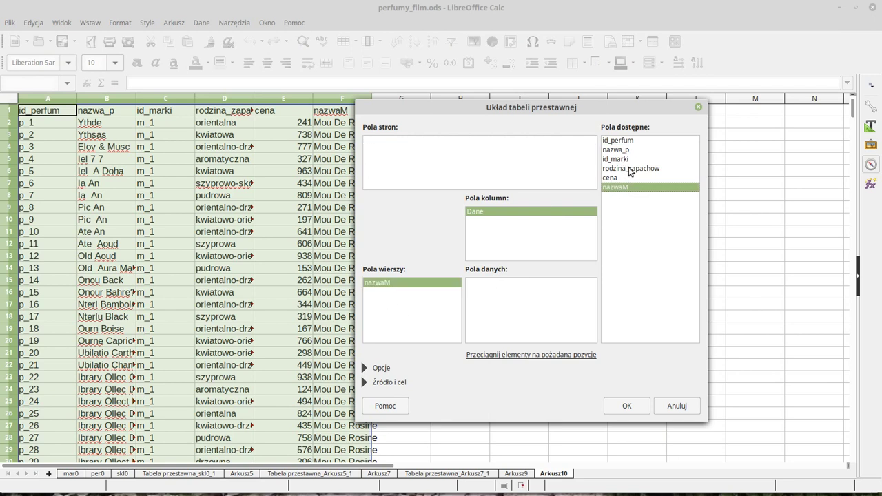
pyautogui.moveTo(635, 170); pyautogui.dragTo(423, 298)
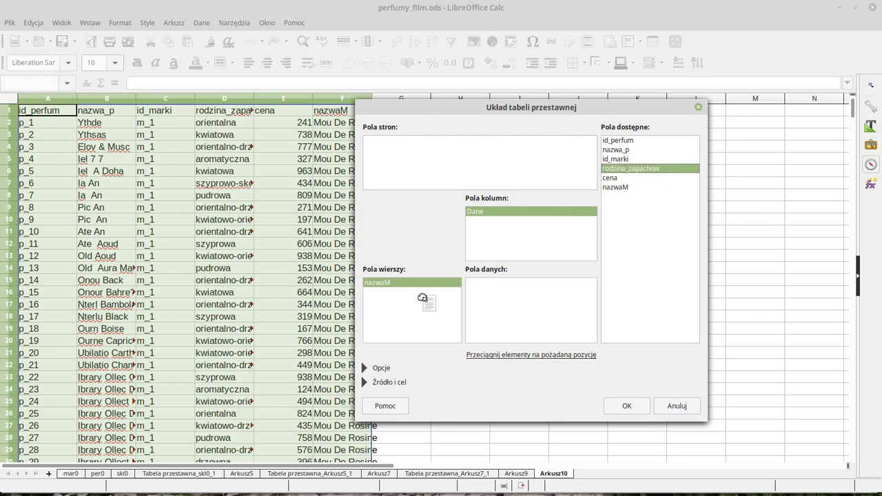
pyautogui.moveTo(422, 298); pyautogui.dragTo(423, 298)
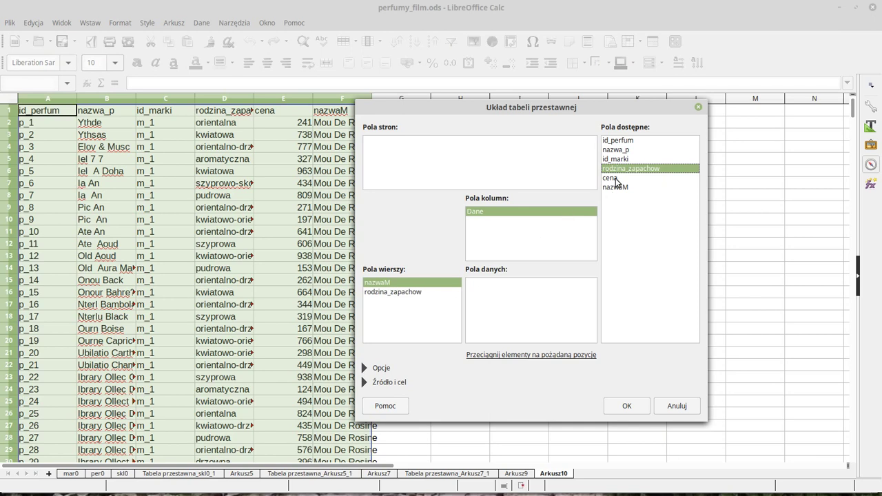
pyautogui.moveTo(624, 170); pyautogui.dragTo(529, 291)
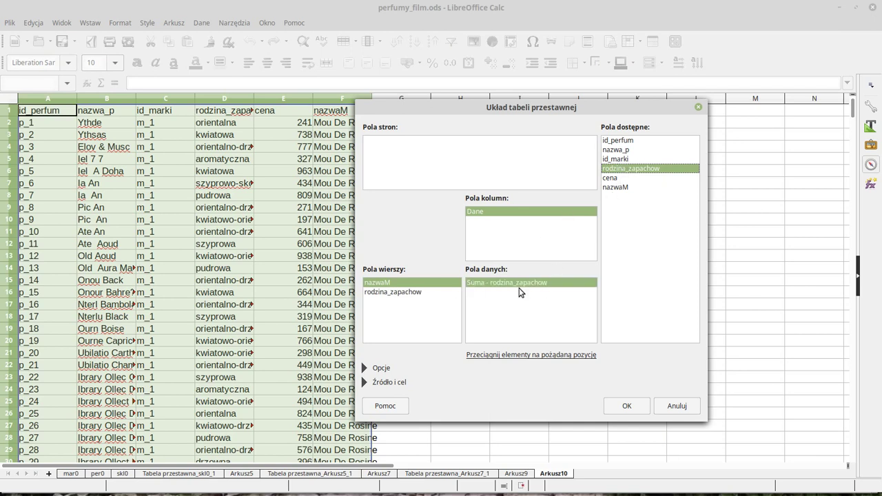
pyautogui.doubleClick(515, 284)
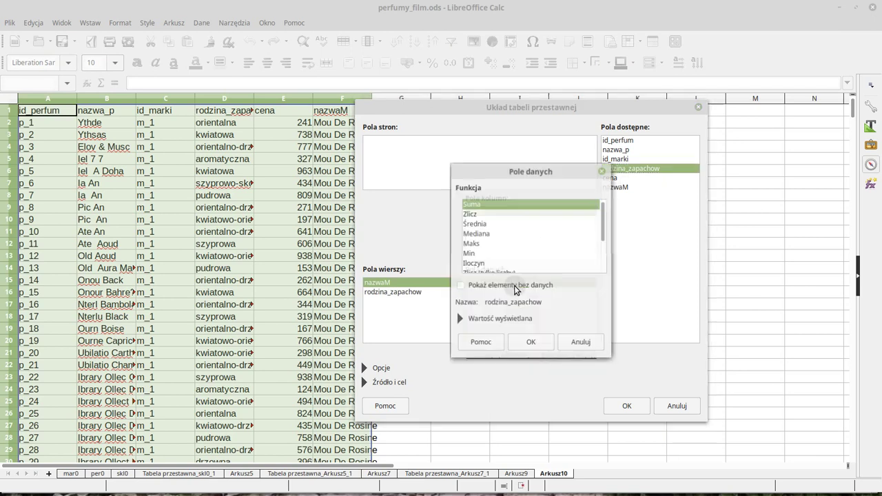
pyautogui.click(474, 214)
pyautogui.click(528, 342)
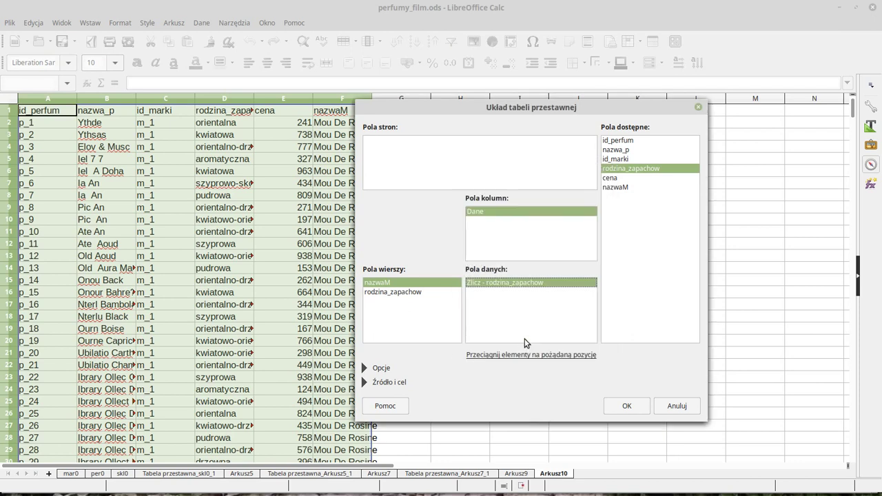
pyautogui.click(629, 407)
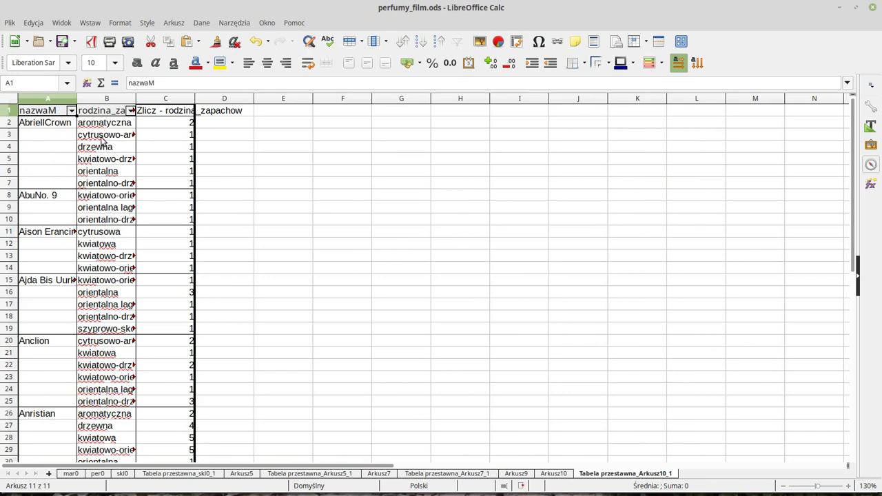
pyautogui.scroll(-1, 117, 252)
pyautogui.scroll(-11, 117, 251)
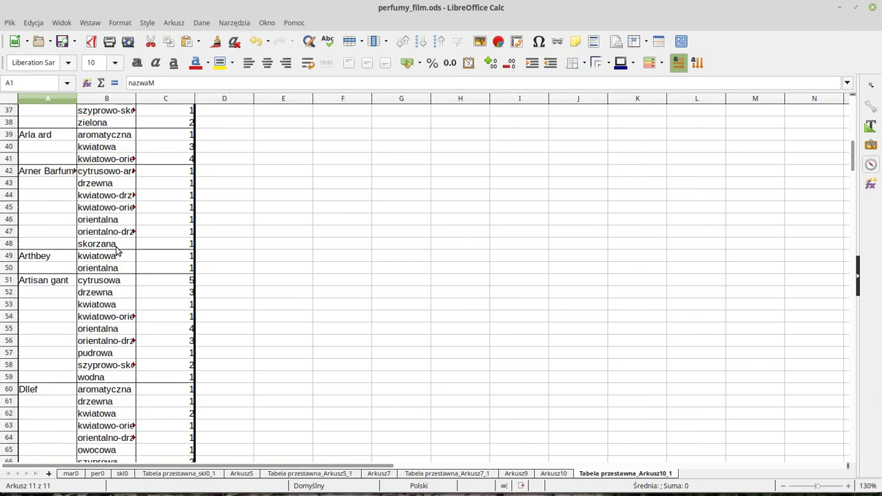
pyautogui.scroll(-1, 117, 249)
pyautogui.scroll(-7, 117, 249)
pyautogui.scroll(-1, 118, 249)
pyautogui.scroll(-6, 117, 249)
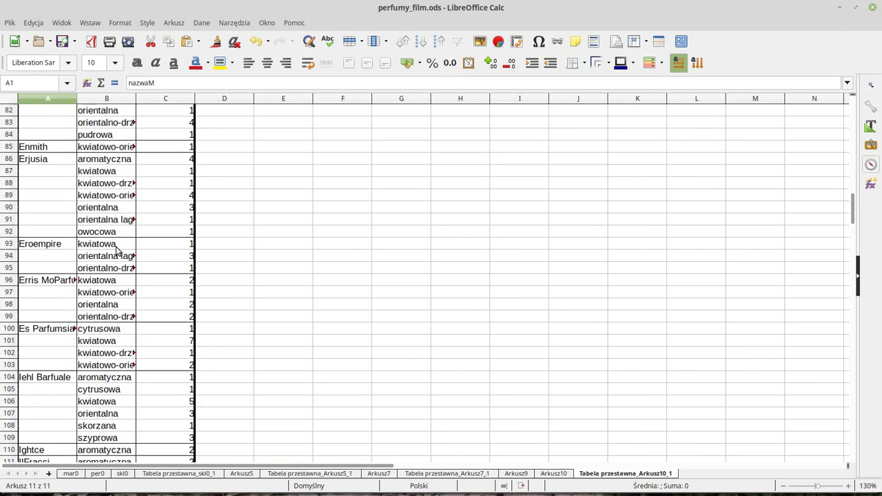
pyautogui.scroll(-6, 117, 249)
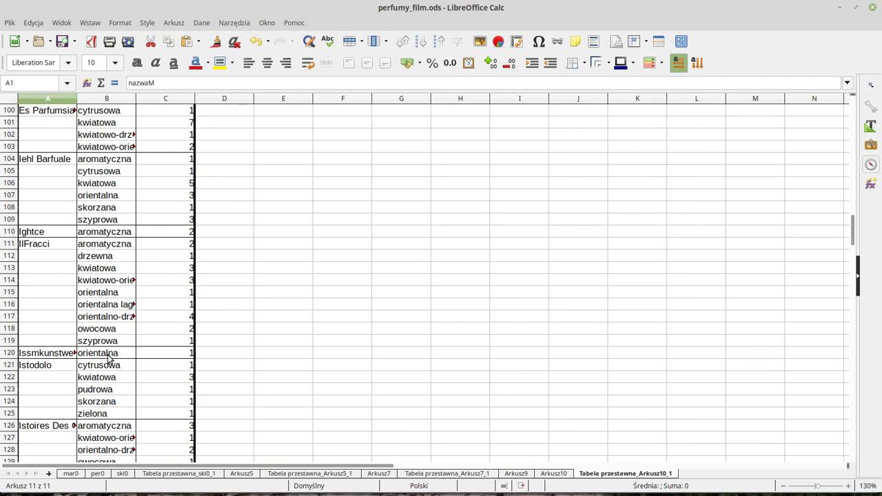
pyautogui.scroll(8, 109, 358)
pyautogui.scroll(11, 108, 358)
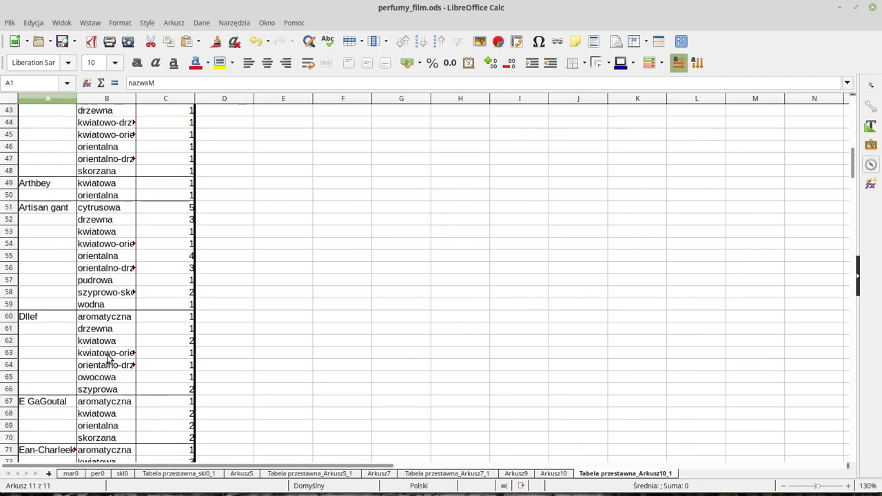
pyautogui.scroll(14, 108, 359)
pyautogui.scroll(-1, 108, 358)
pyautogui.scroll(1, 129, 193)
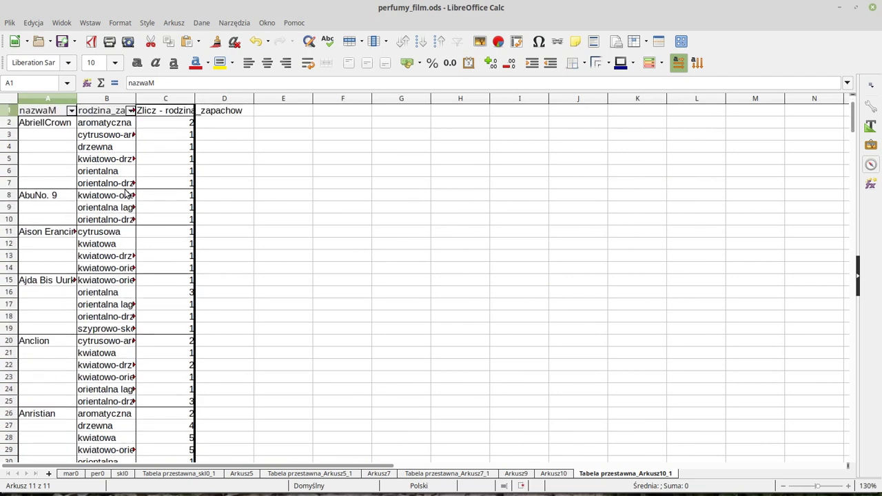
# - Sort the pivot's nazwaM brands ascending by Zlicz - rodzina_zapachow
pyautogui.rightClick(103, 160)
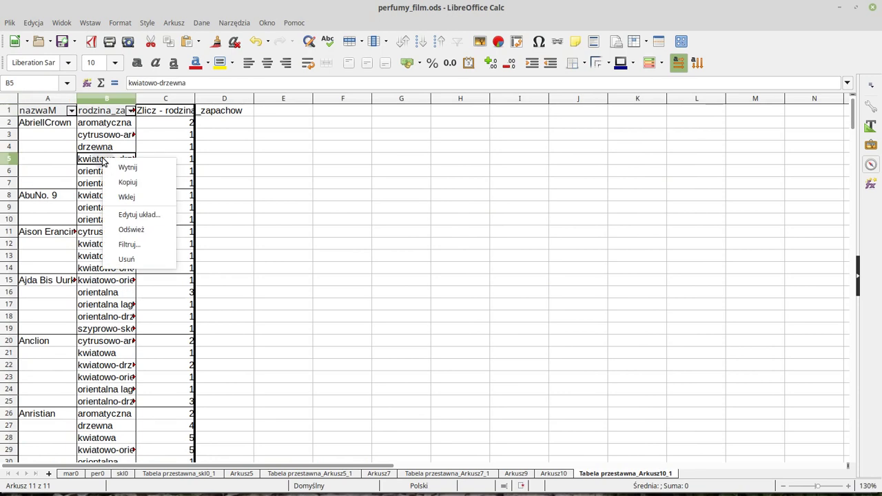
pyautogui.click(138, 214)
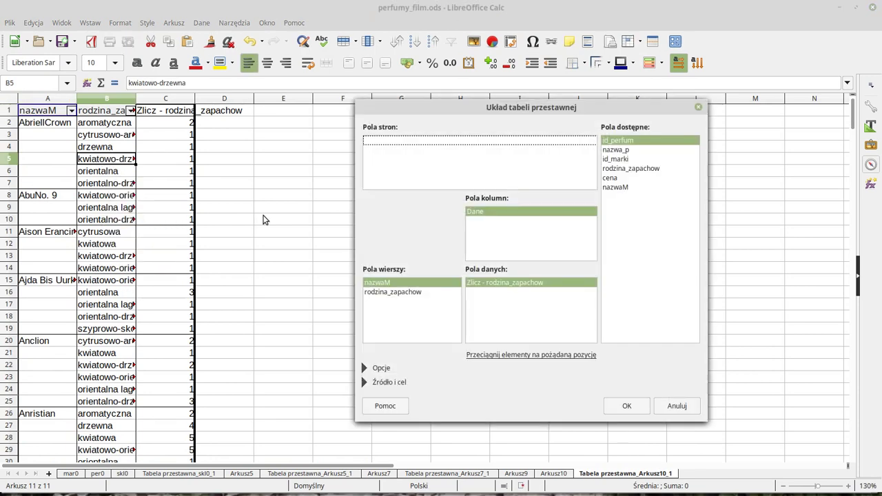
pyautogui.doubleClick(403, 282)
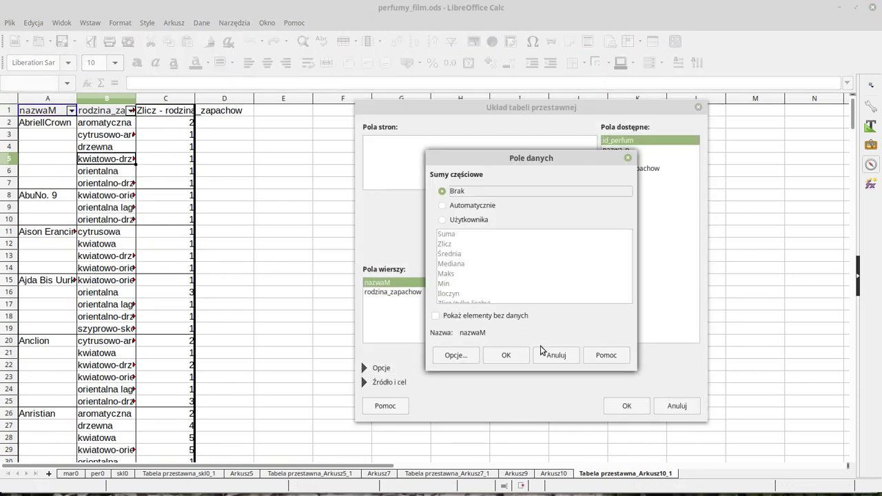
pyautogui.click(455, 354)
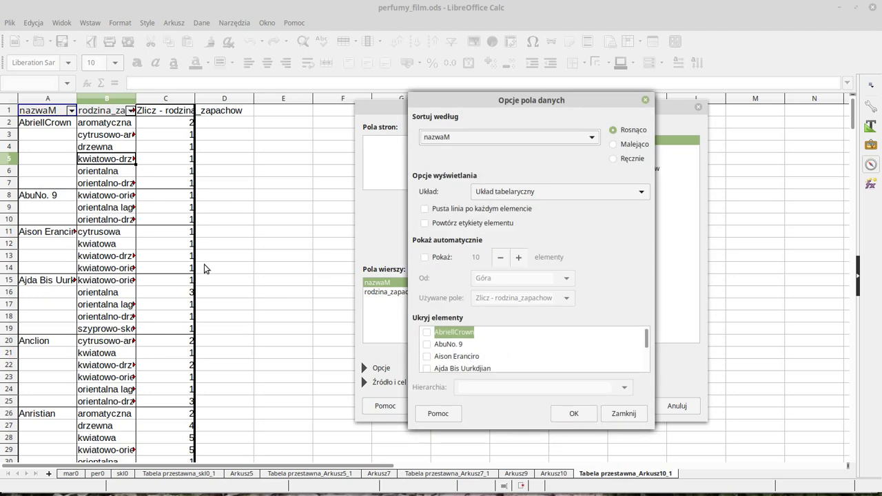
pyautogui.click(593, 137)
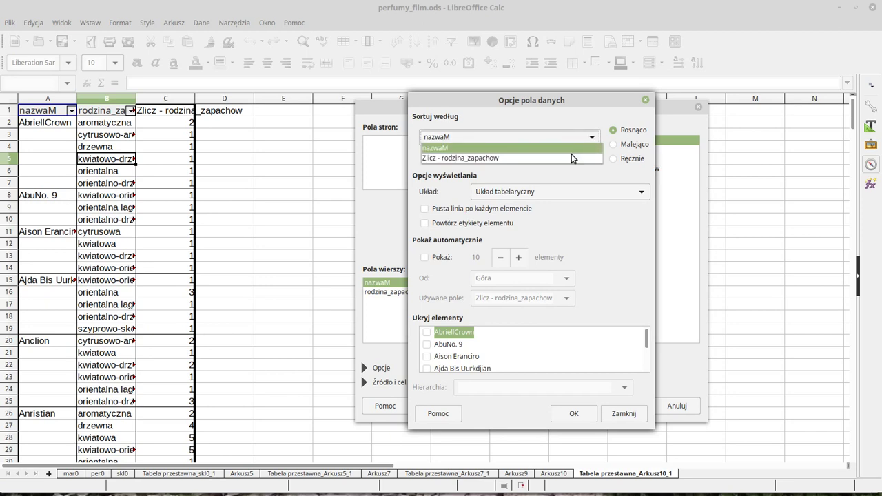
pyautogui.click(572, 158)
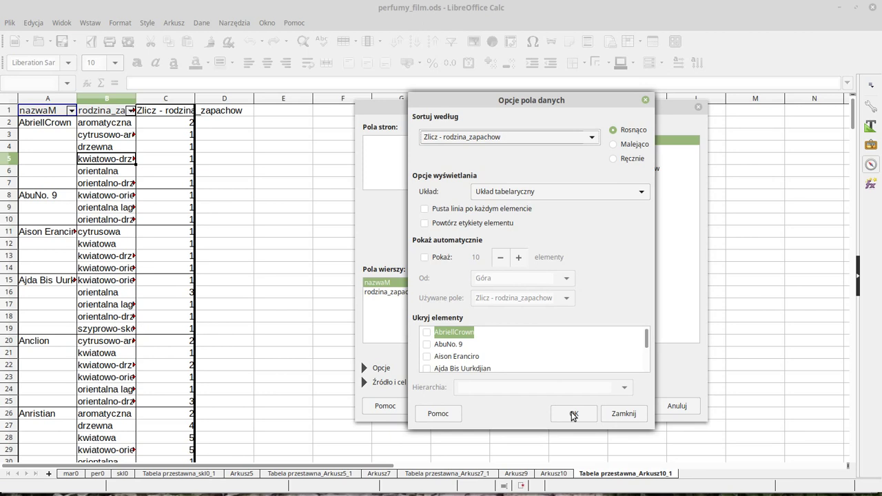
pyautogui.click(573, 414)
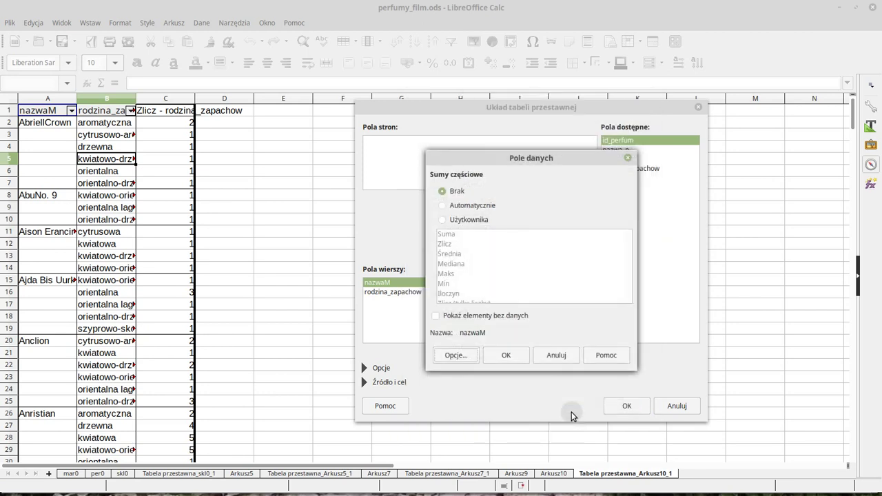
pyautogui.click(518, 362)
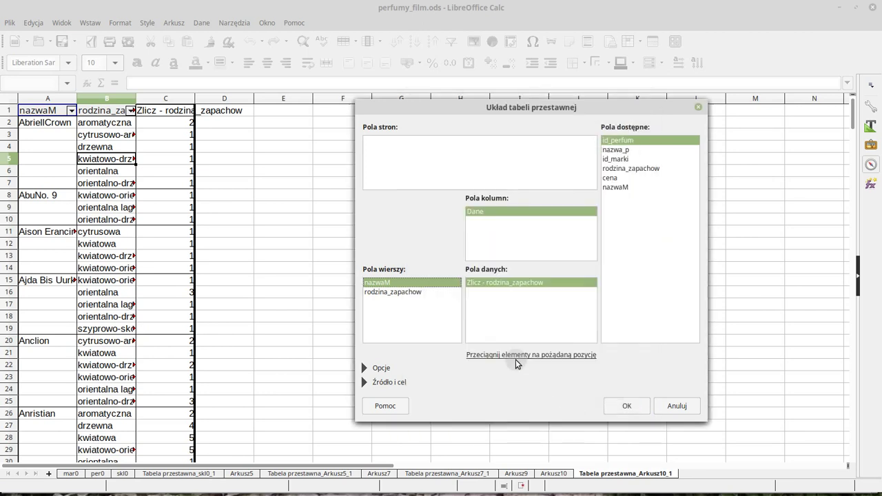
pyautogui.click(620, 405)
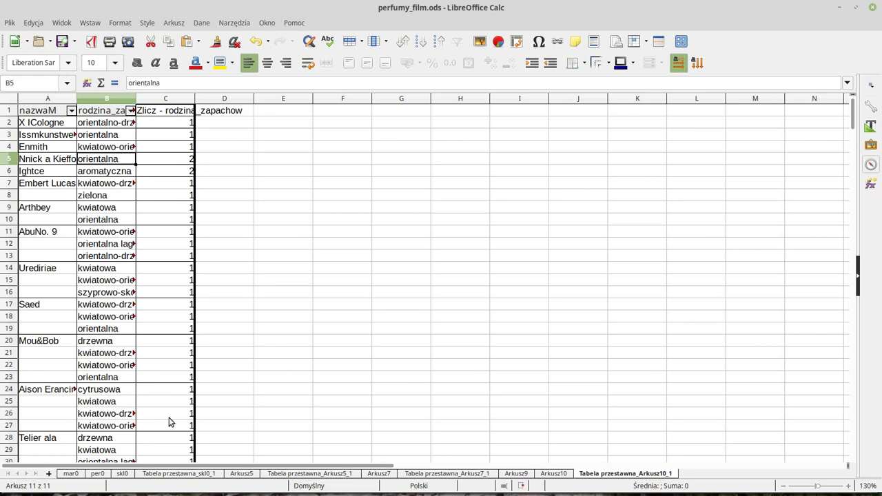
# - Select A2:B6, the five single-family brands with their scent families, in the sorted pivot
pyautogui.scroll(-6, 185, 415)
pyautogui.scroll(-6, 190, 412)
pyautogui.scroll(-7, 194, 409)
pyautogui.scroll(10, 193, 409)
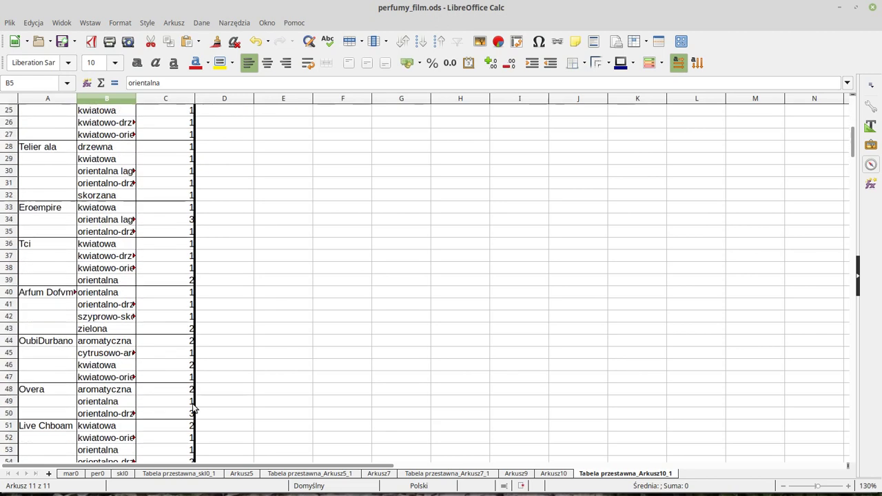
pyautogui.scroll(9, 194, 409)
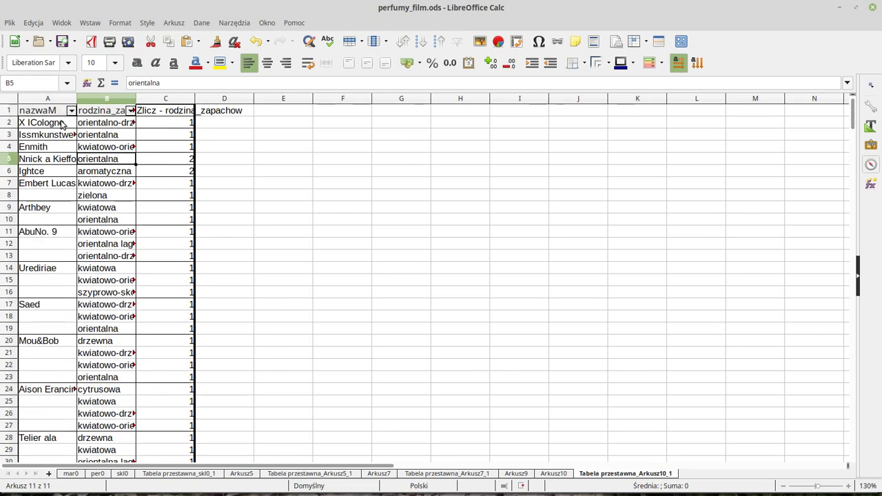
pyautogui.moveTo(54, 125); pyautogui.dragTo(100, 173)
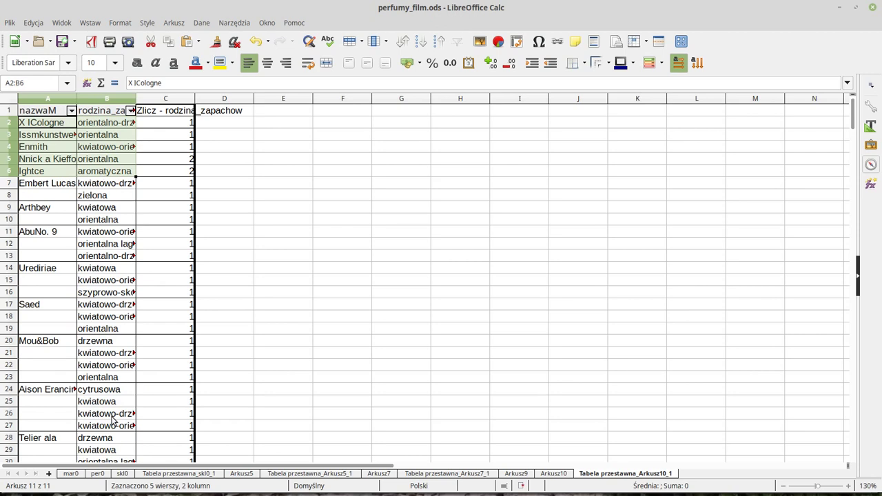
pyautogui.scroll(-7, 114, 418)
pyautogui.scroll(-9, 114, 417)
pyautogui.scroll(-3, 114, 418)
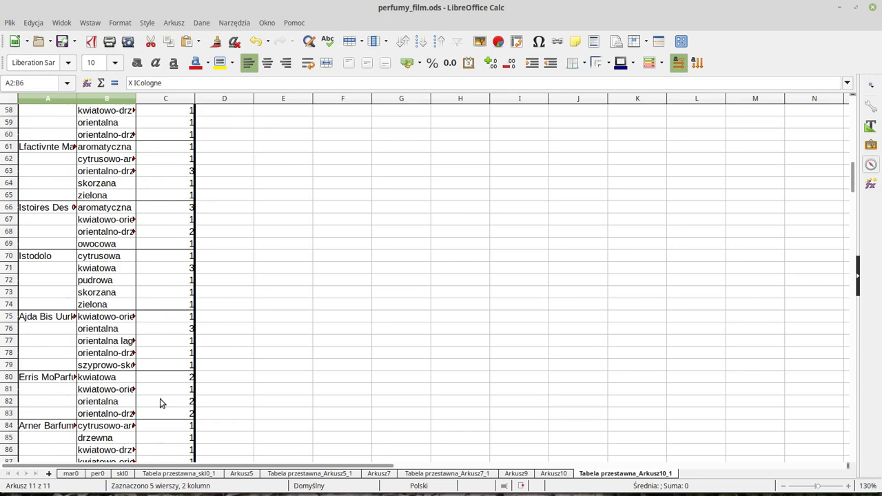
pyautogui.scroll(9, 160, 400)
pyautogui.scroll(10, 159, 399)
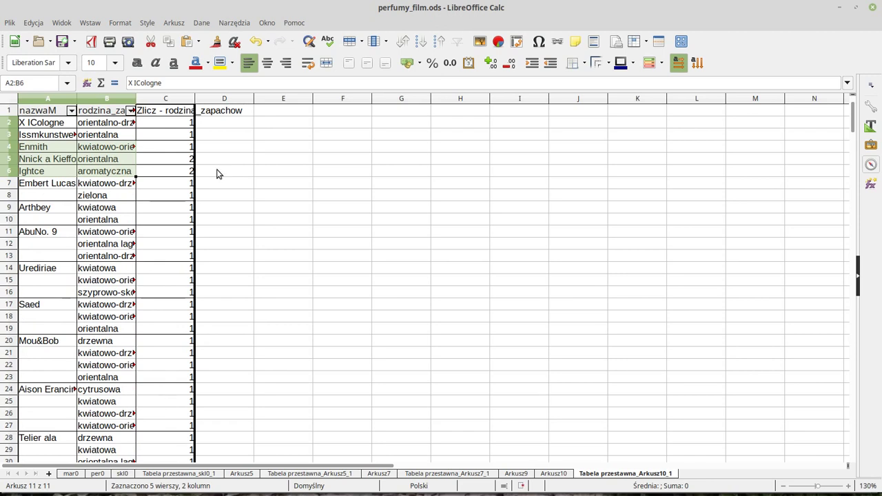
# - Enter =JEŻELI(DŁ(A2)>0;1;0) in D2 to flag rows starting a brand
pyautogui.click(229, 122)
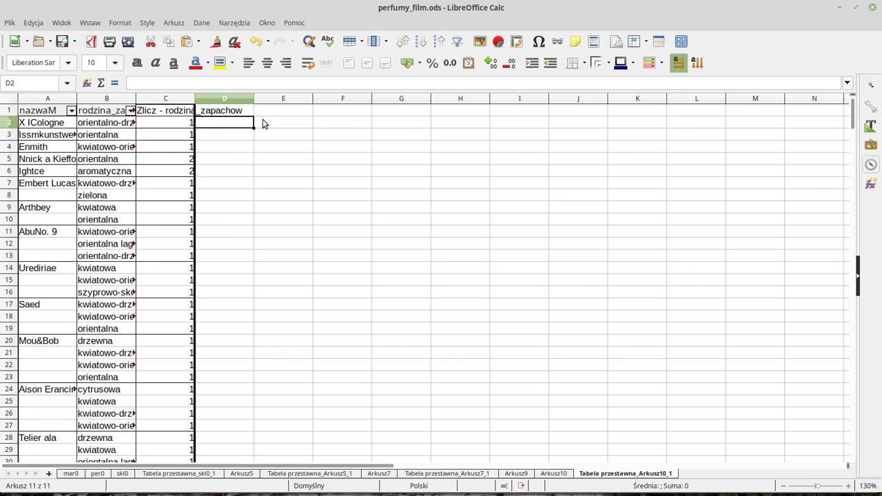
pyautogui.write('=')
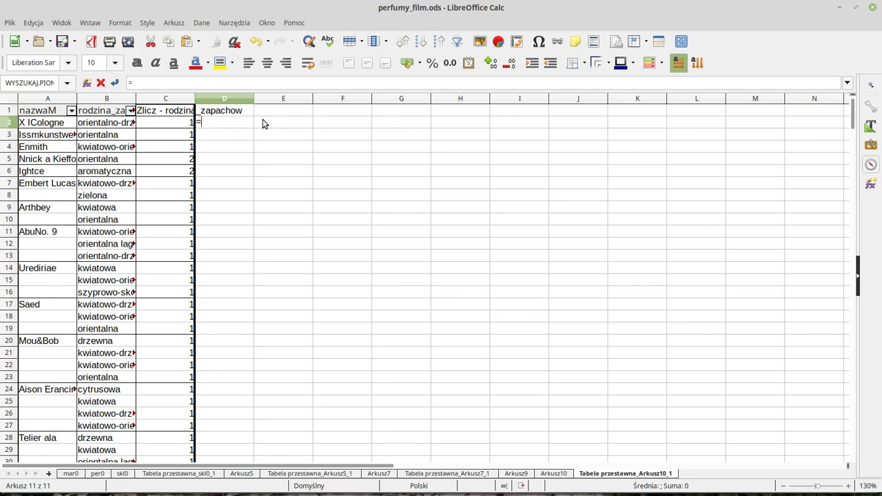
pyautogui.write('jeżl')
pyautogui.press('BackSpace')
pyautogui.press('BackSpace')
pyautogui.write('eli')
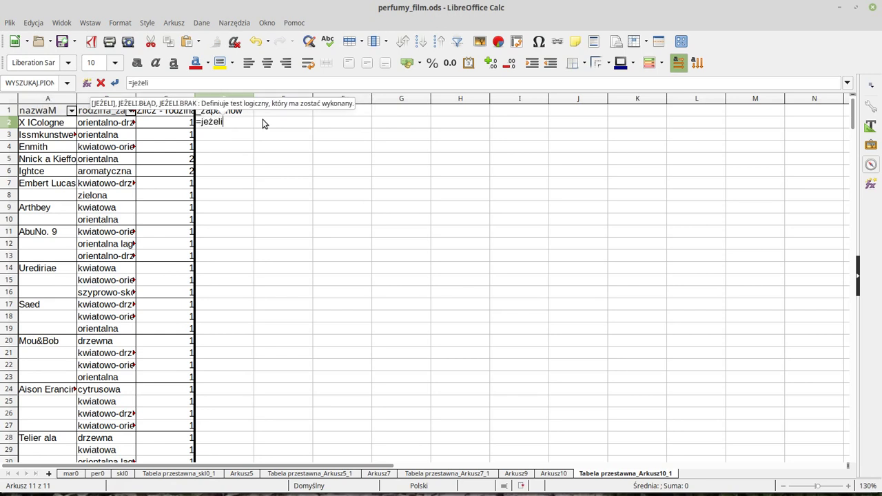
pyautogui.write('(')
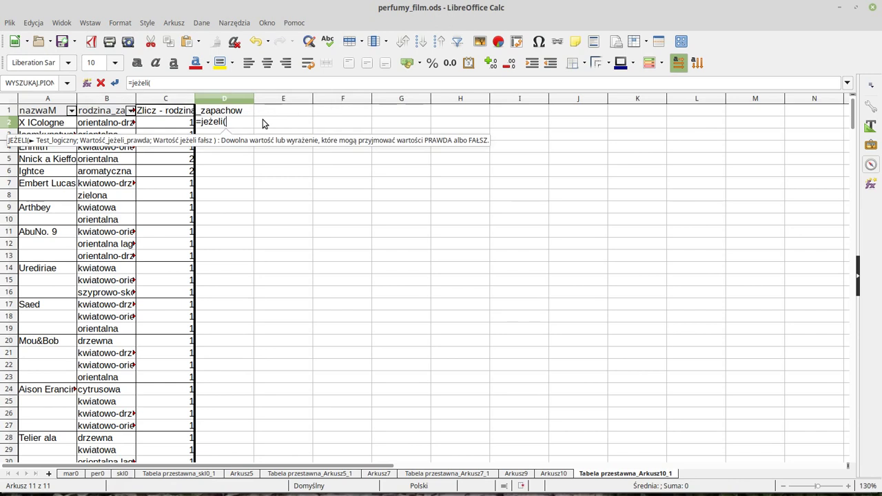
pyautogui.write('dł*(')
pyautogui.press('BackSpace')
pyautogui.write('(')
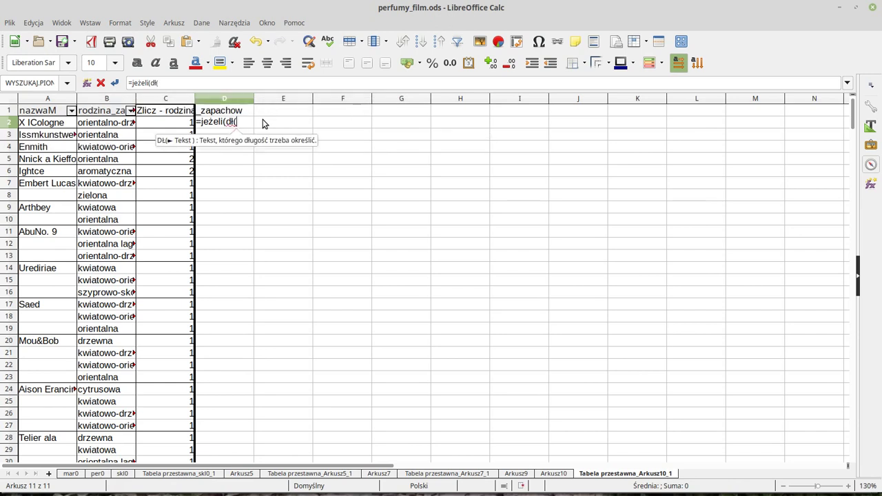
pyautogui.click(56, 124)
pyautogui.write(')>')
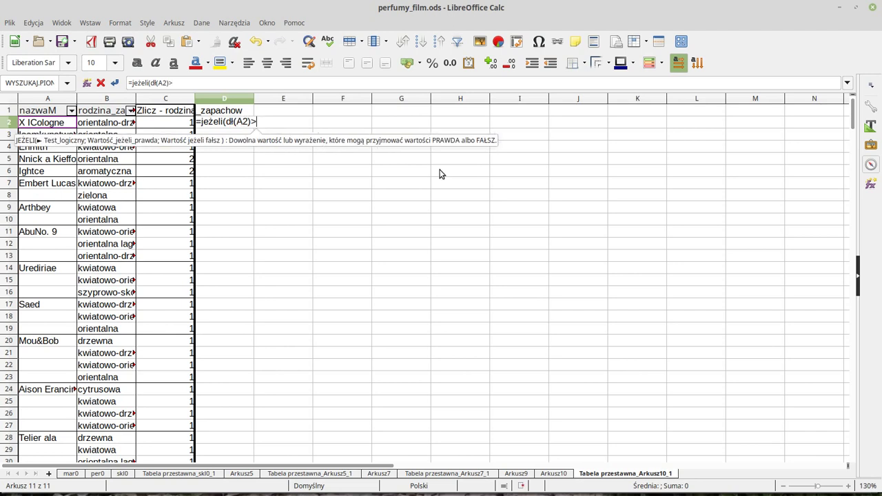
pyautogui.write('0')
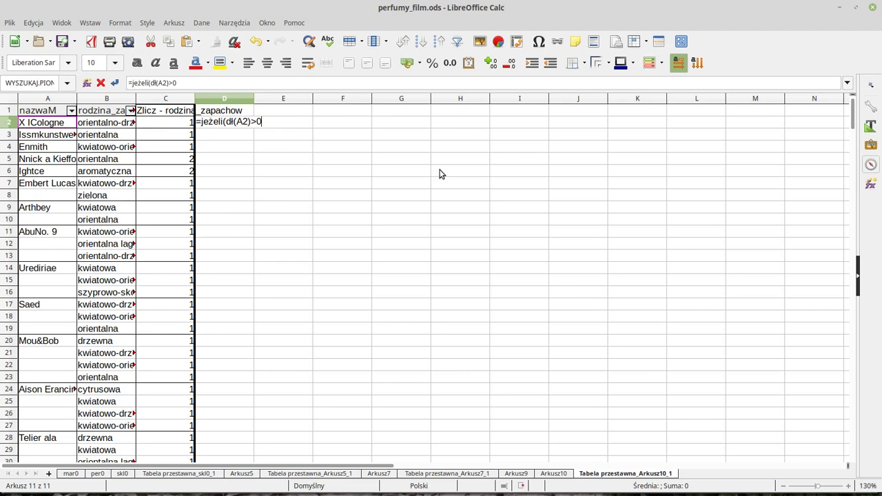
pyautogui.write(';')
pyautogui.press('BackSpace')
pyautogui.write('1;0)')
pyautogui.press('Return')
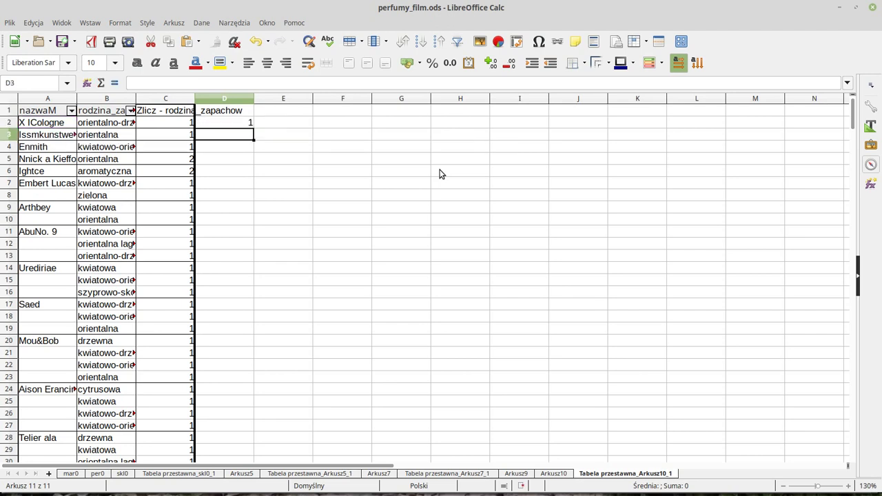
# - Fill the brand flag formula down column D to row 282
pyautogui.press('Up')
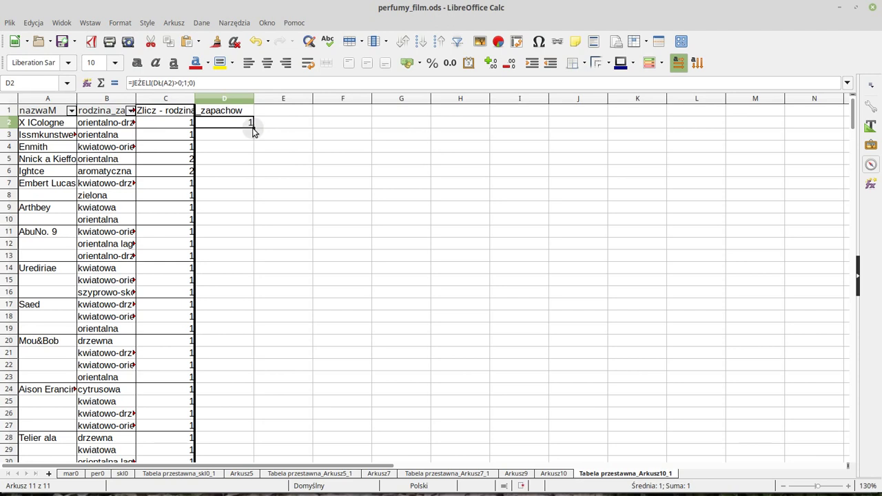
pyautogui.doubleClick(253, 127)
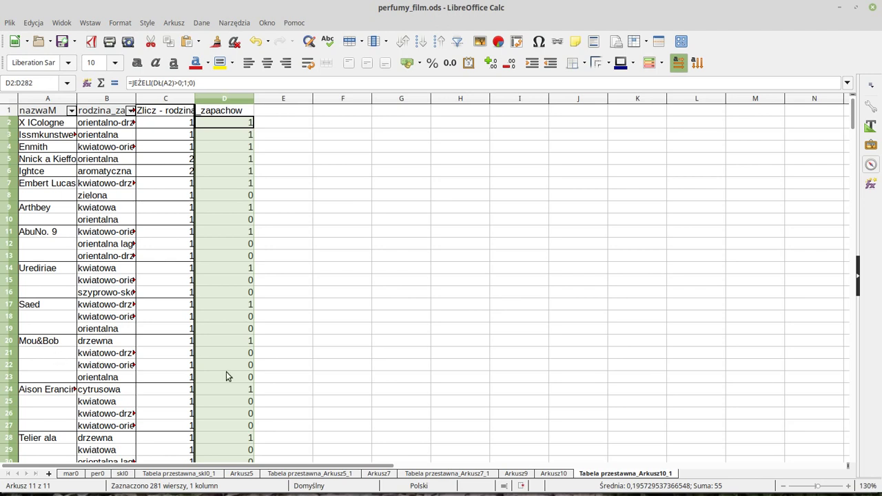
pyautogui.click(276, 122)
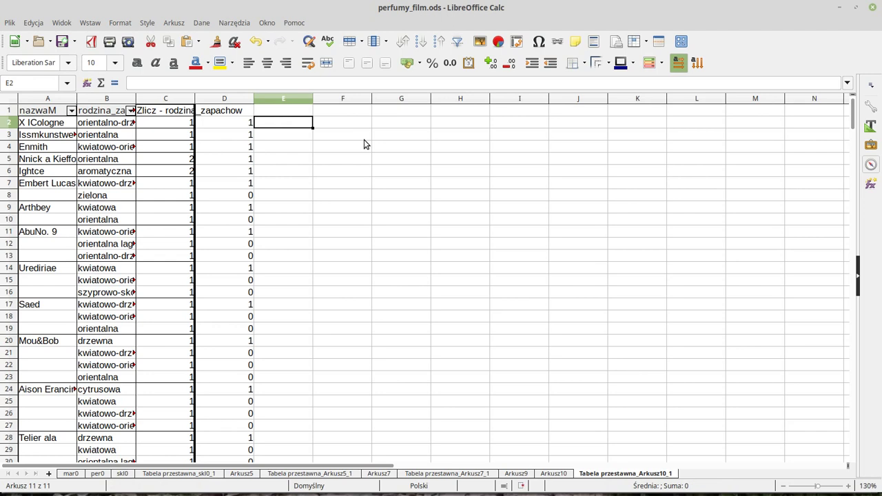
# - Enter =D2+D3 in E2 and fill it down to E282, giving 2 for single-family brands
pyautogui.write('=')
pyautogui.click(241, 125)
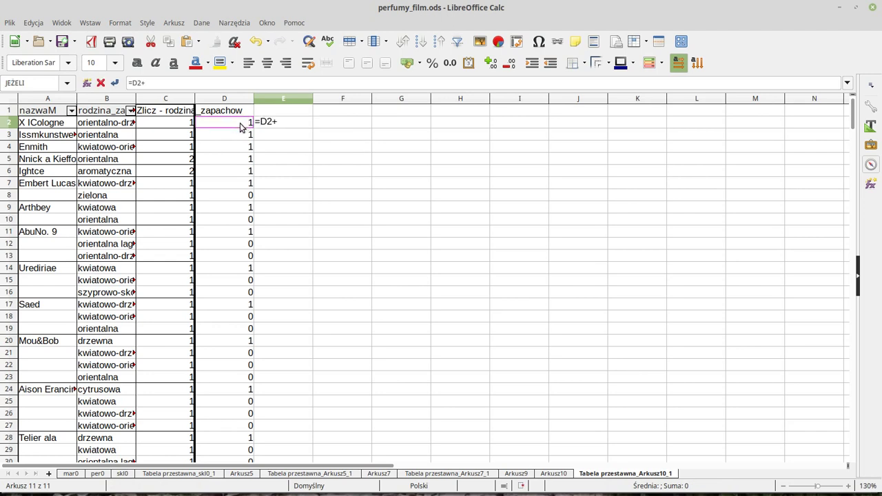
pyautogui.click(231, 135)
pyautogui.press('Return')
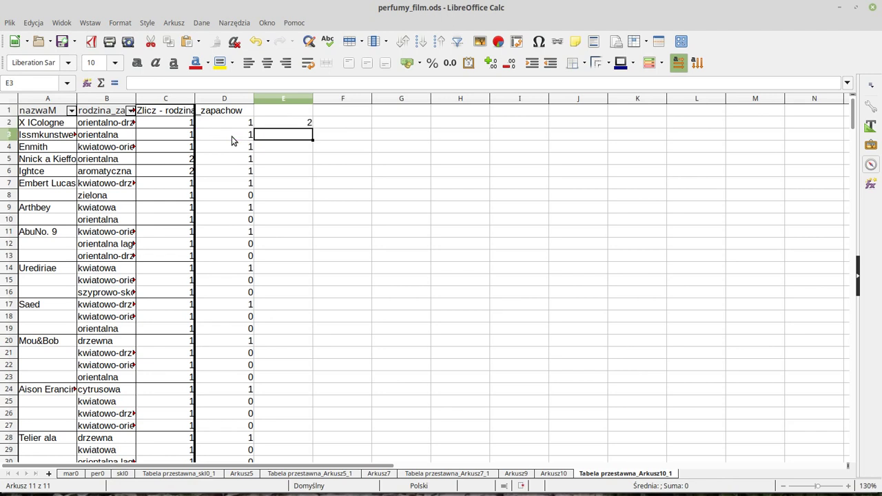
pyautogui.press('Up')
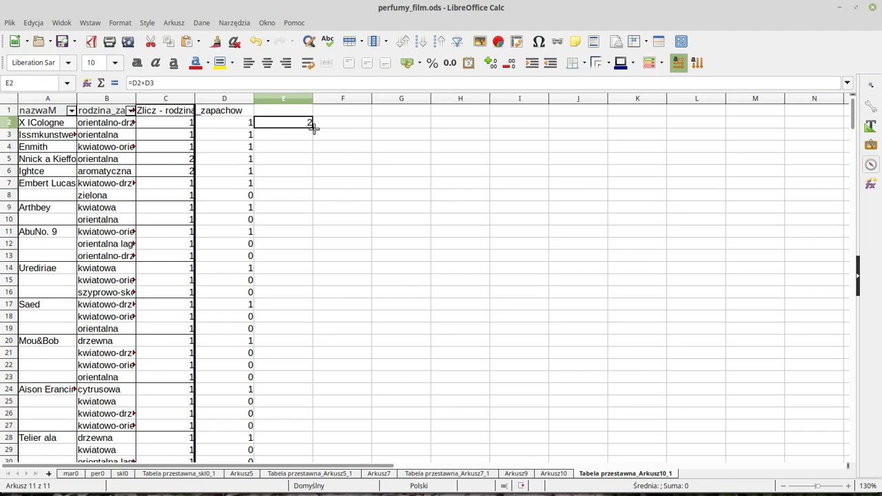
pyautogui.doubleClick(313, 127)
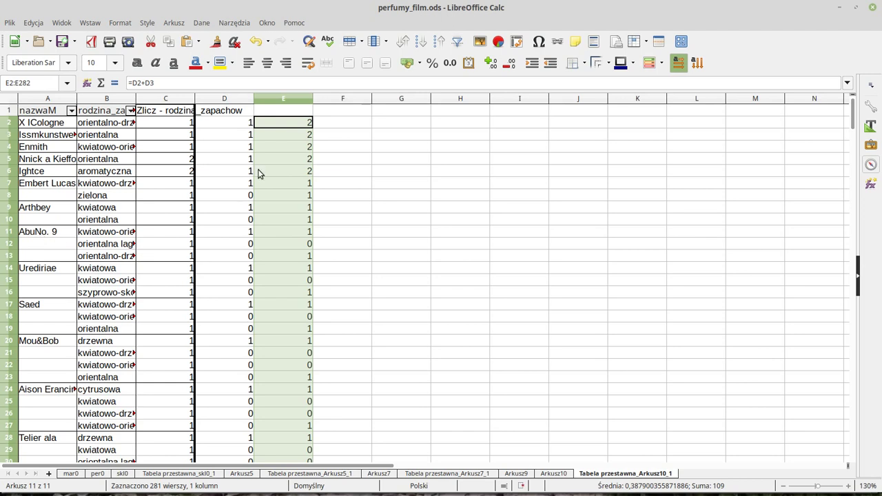
pyautogui.scroll(-1, 287, 390)
pyautogui.scroll(-4, 288, 390)
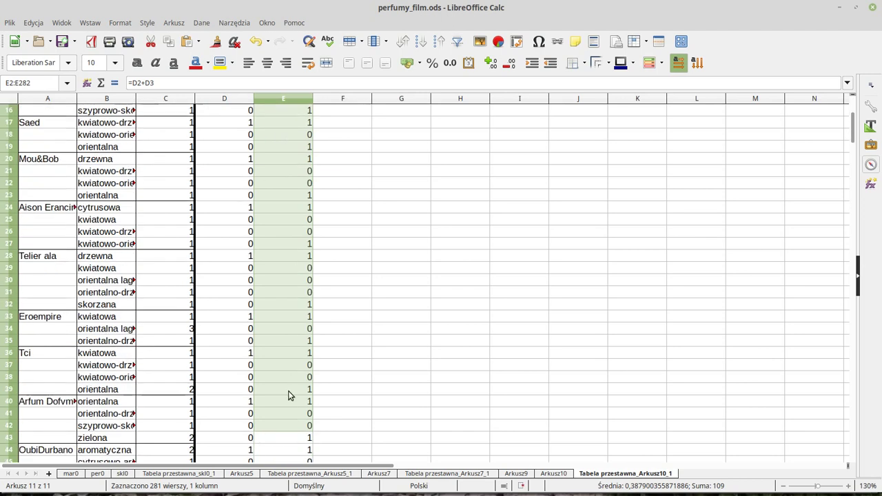
pyautogui.scroll(-7, 288, 390)
pyautogui.scroll(9, 289, 395)
pyautogui.scroll(3, 289, 395)
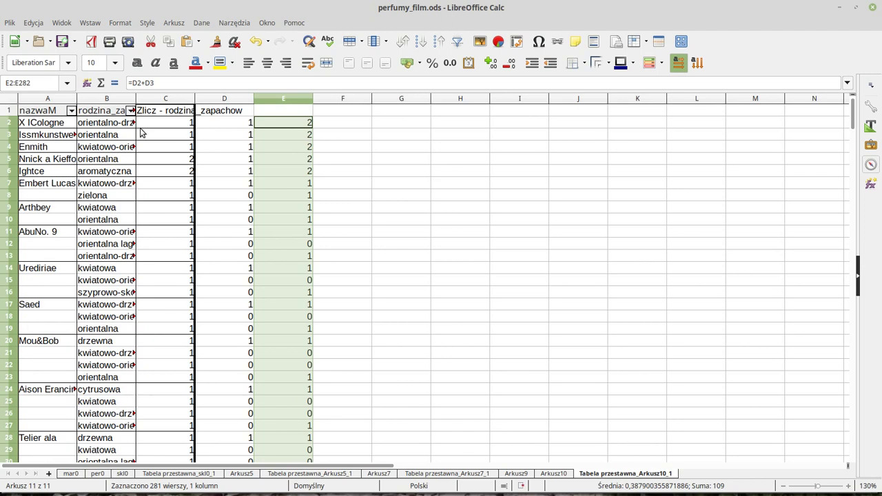
pyautogui.click(386, 125)
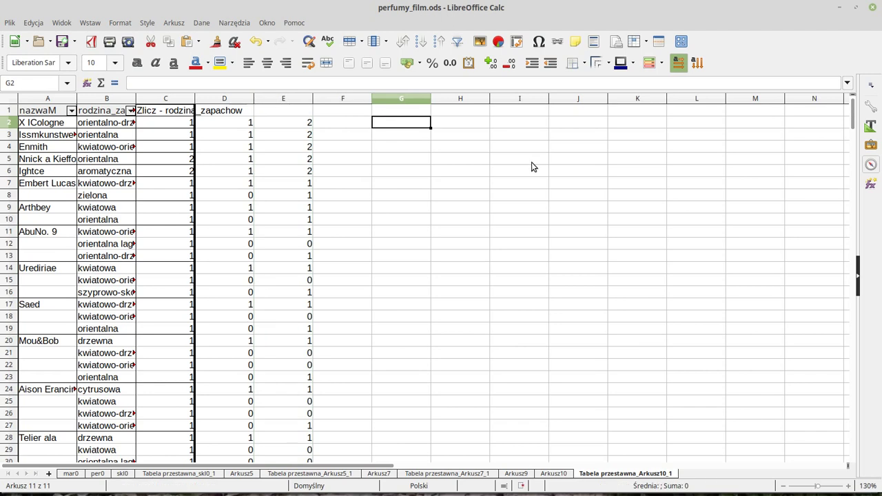
# - Start a LICZ.JEŻELI count formula in G2 over the range E2:E282
pyautogui.write('=')
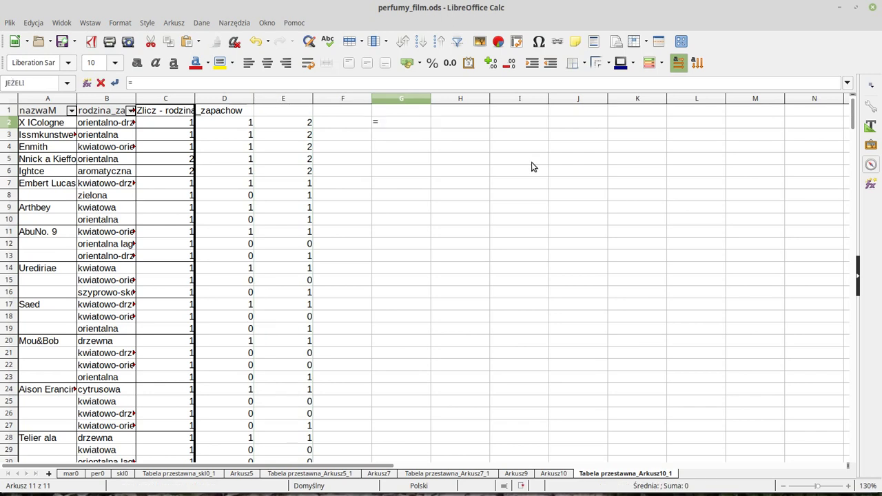
pyautogui.write('l')
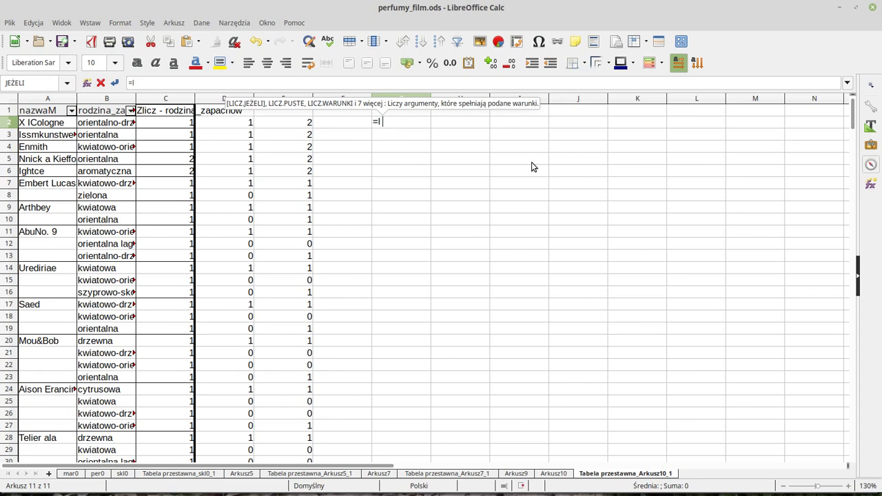
pyautogui.write('icz.jeżli')
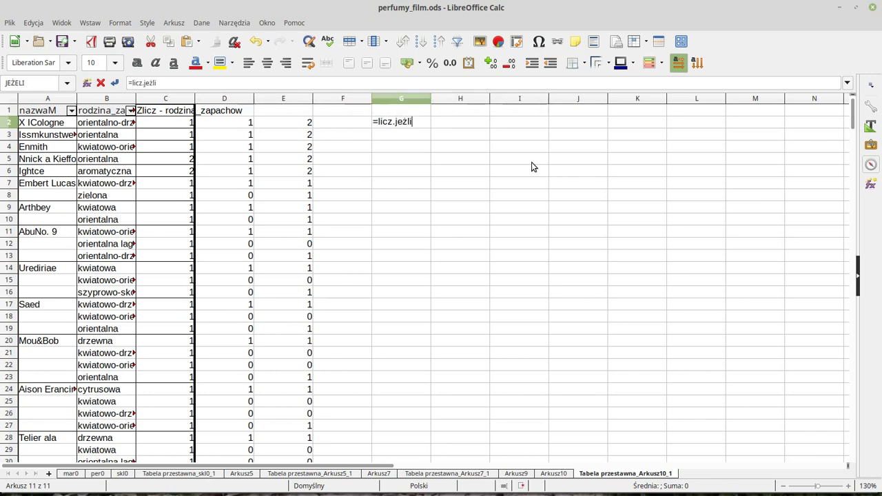
pyautogui.write('(')
pyautogui.click(273, 121)
pyautogui.hotkey('ctrl', 'shift', 'Down')
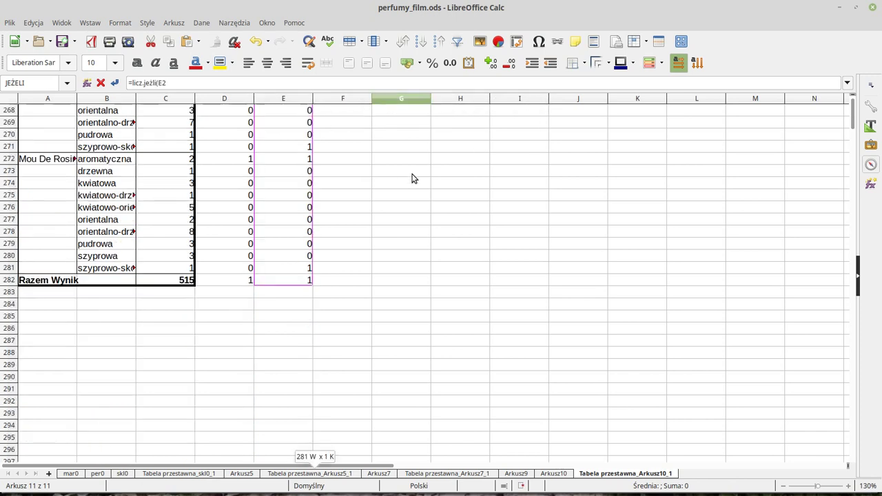
pyautogui.write(')')
pyautogui.press('Return')
pyautogui.press('Up')
# - Add criterion 2 and correct the function name so G2 returns 5
pyautogui.press('F2')
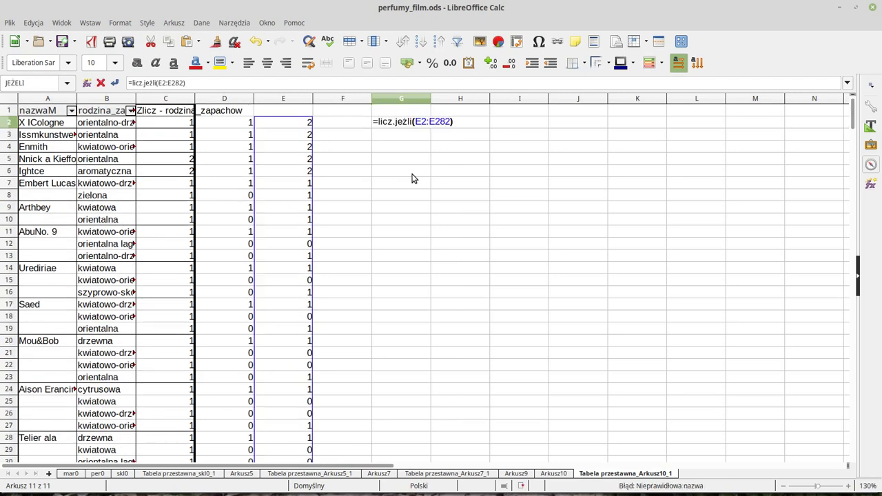
pyautogui.press('Left')
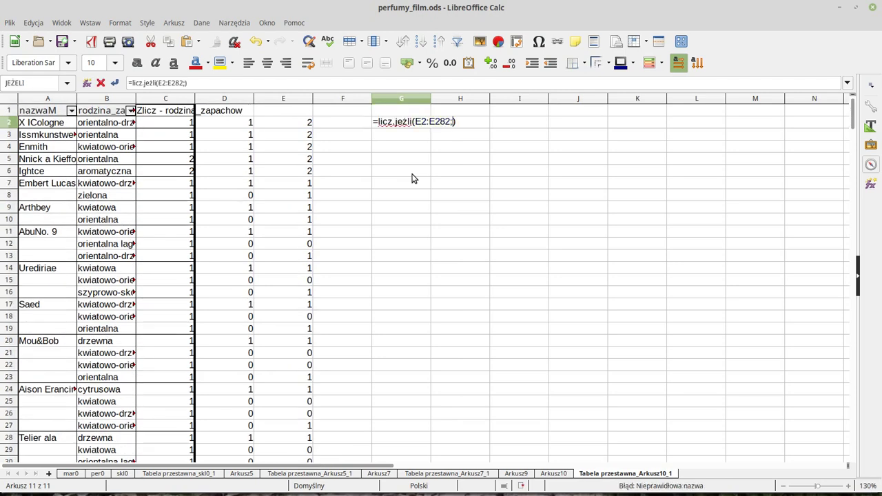
pyautogui.write('2')
pyautogui.press('Return')
pyautogui.press('Up')
pyautogui.press('F2')
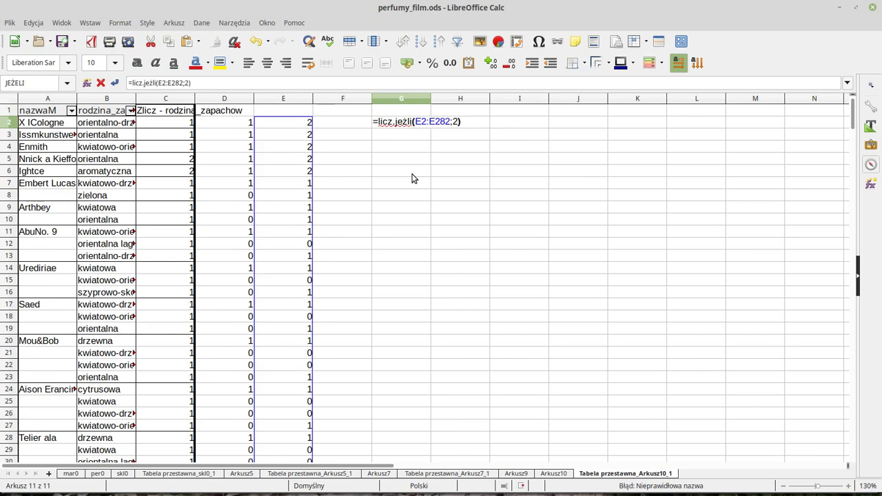
pyautogui.press('Left')
pyautogui.press('Left')
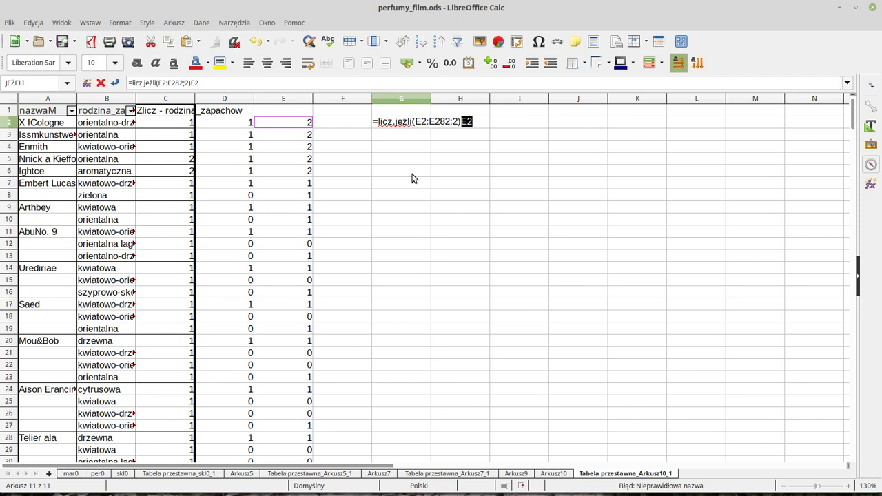
pyautogui.press('BackSpace')
pyautogui.write('e')
pyautogui.press('Return')
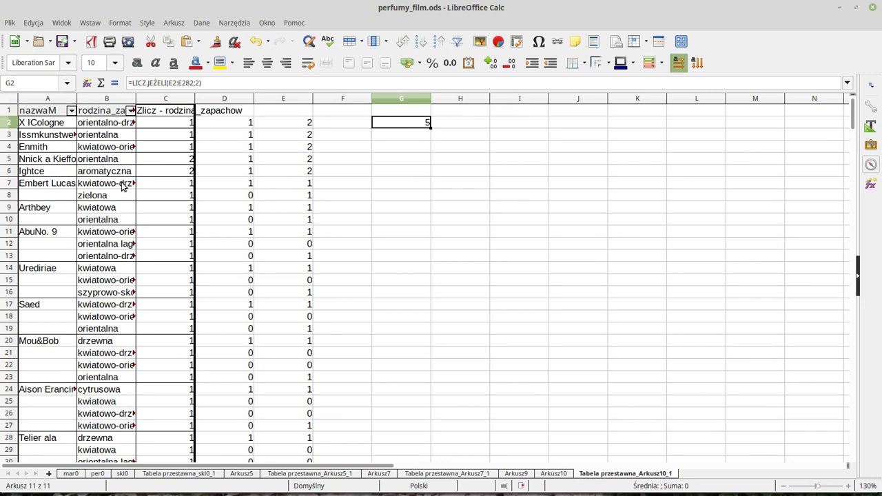
pyautogui.moveTo(123, 175); pyautogui.dragTo(47, 128)
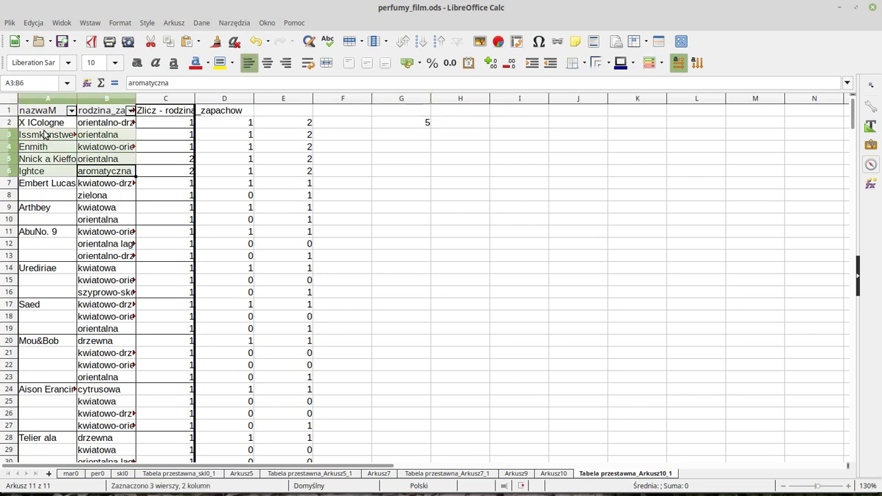
pyautogui.click(147, 261)
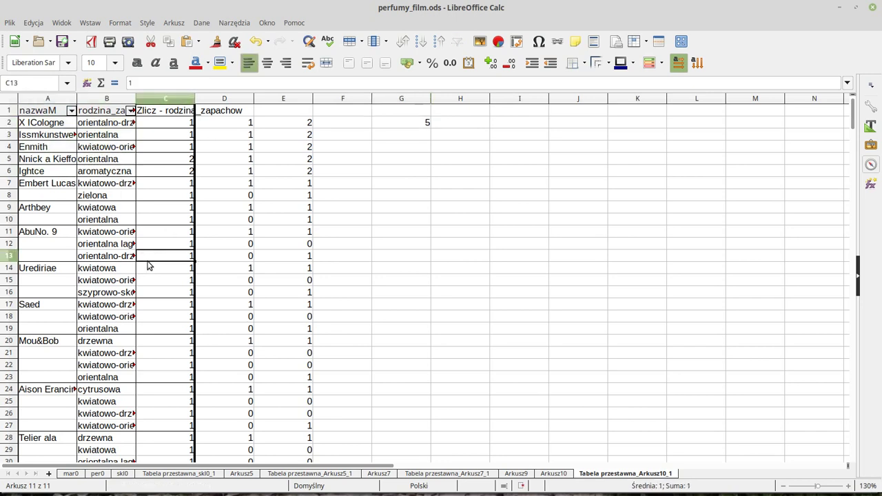
pyautogui.press('Left')
pyautogui.press('Left')
pyautogui.hotkey('ctrl', 'Down')
pyautogui.hotkey('ctrl', 'Down')
pyautogui.hotkey('ctrl', 'Down')
pyautogui.hotkey('ctrl', 'Down')
pyautogui.hotkey('ctrl', 'Down')
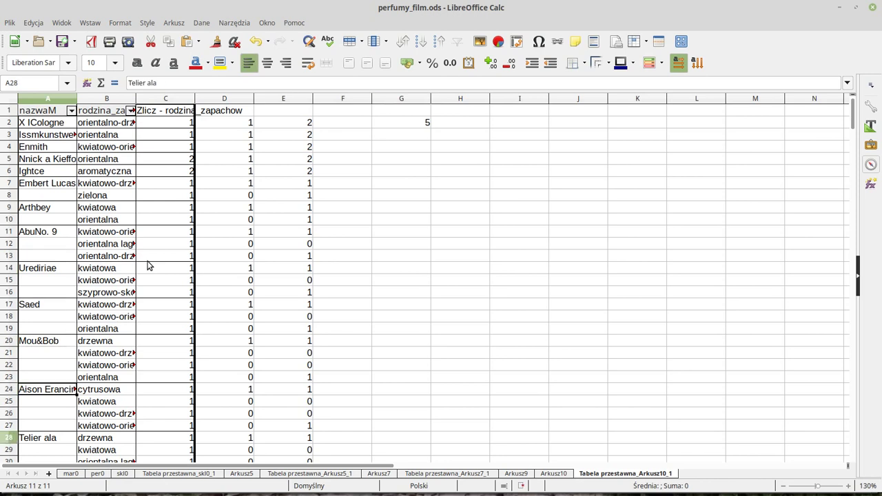
pyautogui.press('Right')
pyautogui.scroll(-20, 148, 265)
pyautogui.hotkey('ctrl', 'Down')
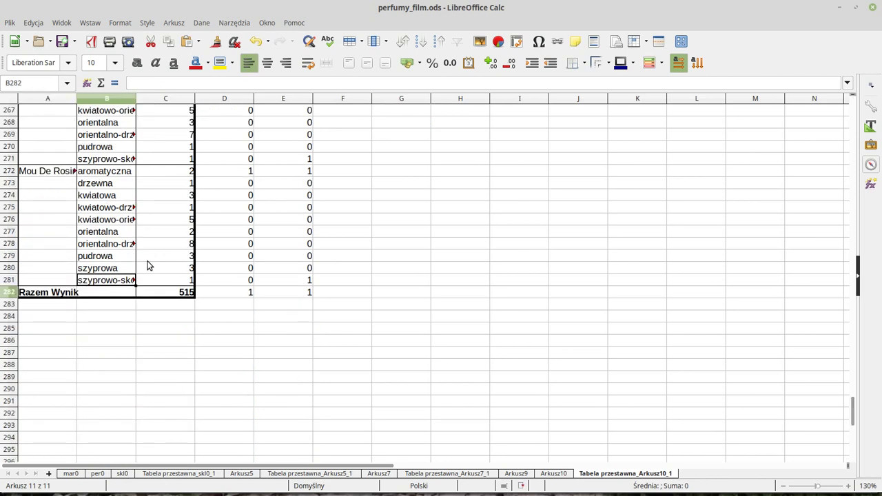
pyautogui.press('Up')
pyautogui.press('Left')
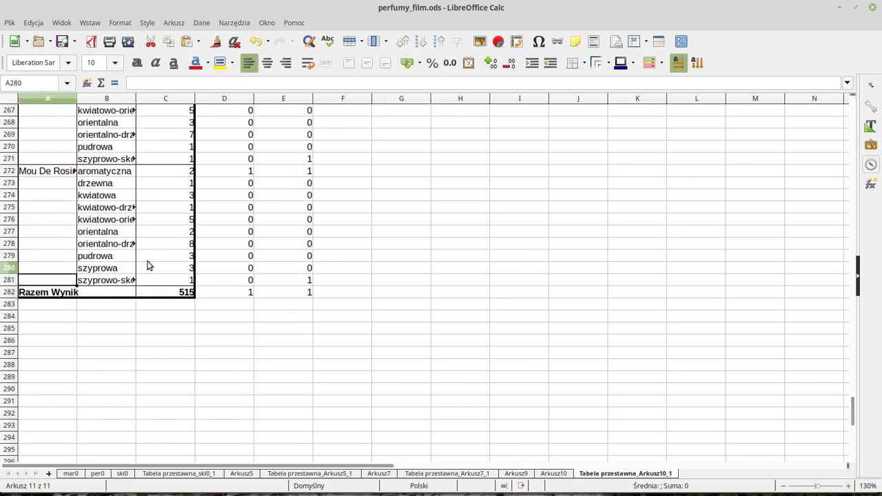
pyautogui.hotkey('shift', 'Right')
pyautogui.hotkey('shift', 'Right')
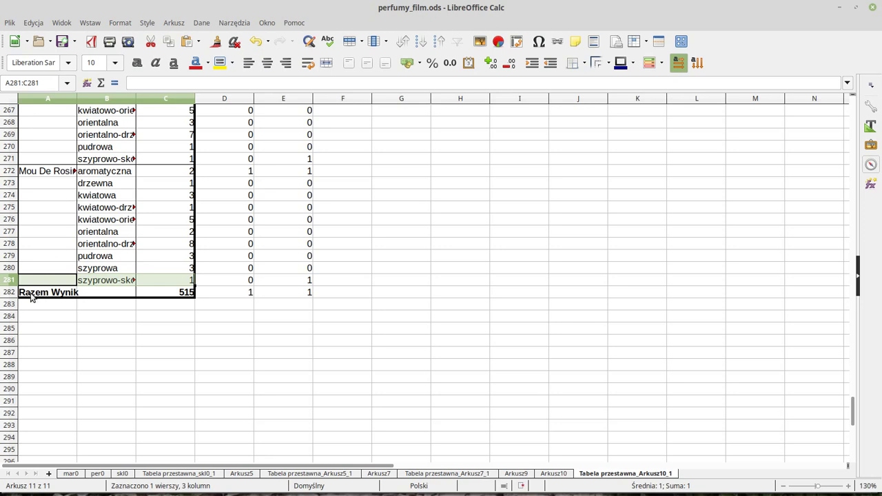
pyautogui.click(33, 297)
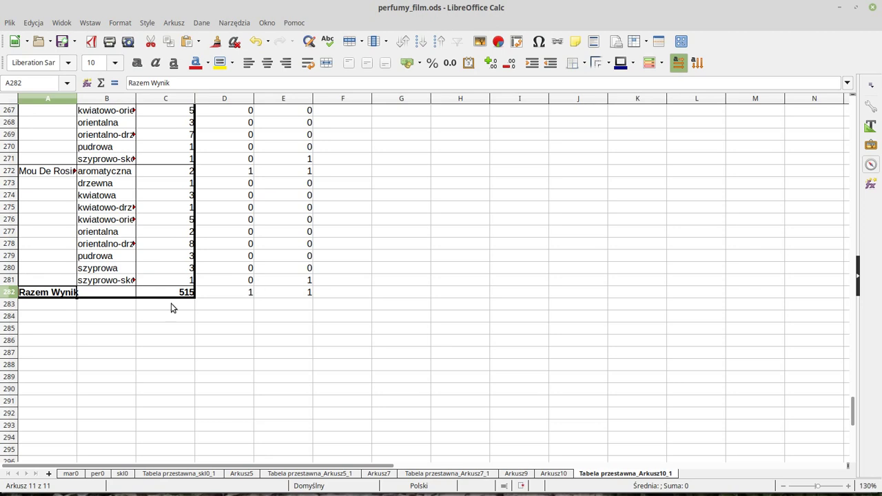
pyautogui.click(42, 282)
pyautogui.click(282, 282)
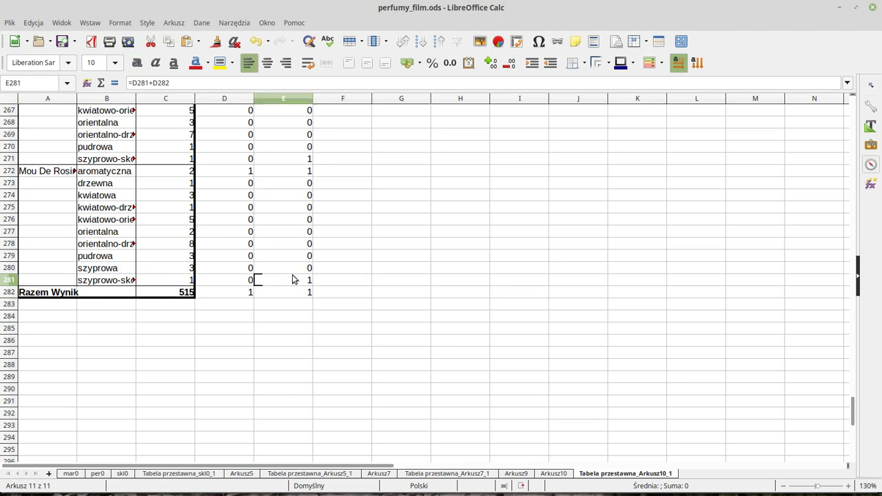
pyautogui.hotkey('ctrl', 'Home')
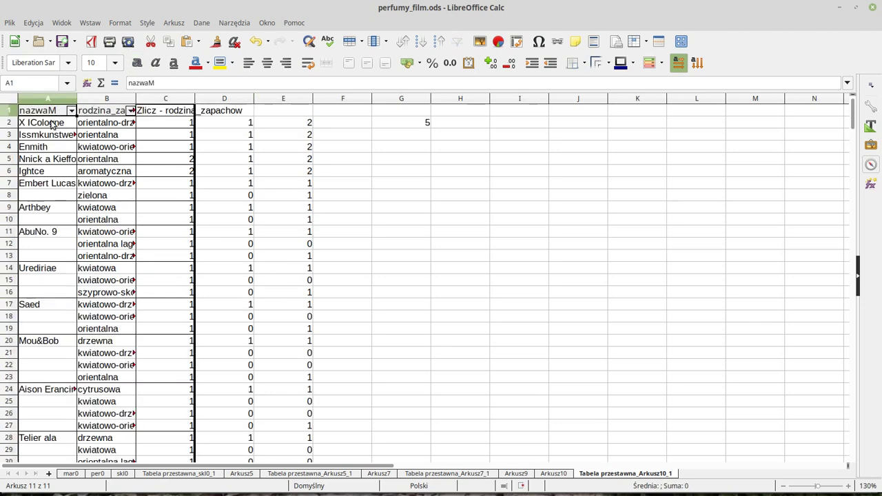
# - Copy the five brands and families from A2:B6 to I1:J5 and check against the answer page
pyautogui.moveTo(53, 124); pyautogui.dragTo(102, 169)
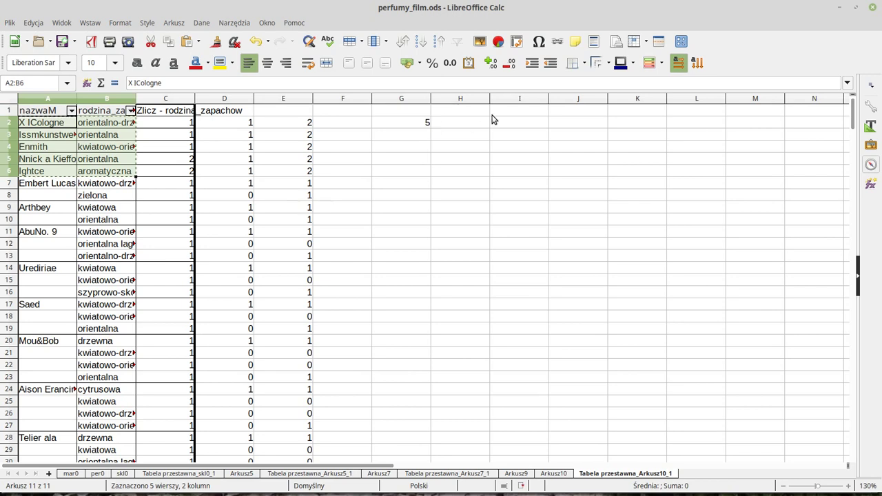
pyautogui.click(519, 112)
pyautogui.hotkey('ctrl', 'v')
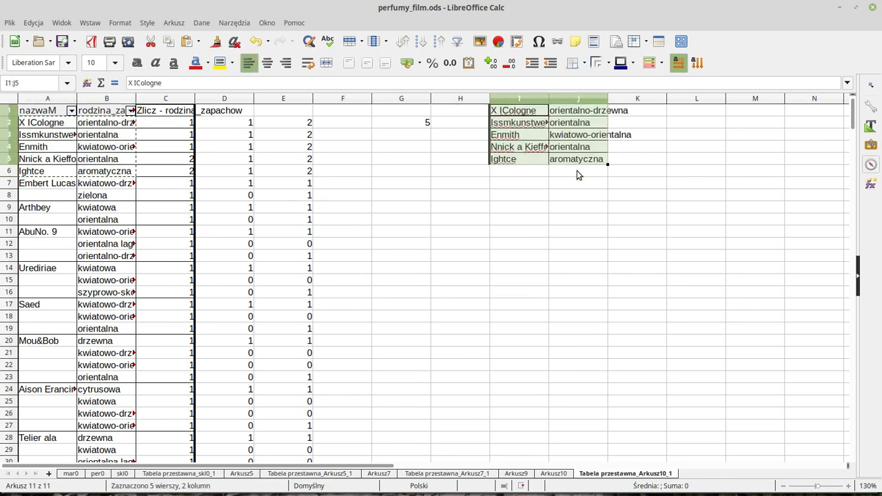
pyautogui.hotkey('alt', 'Tab')
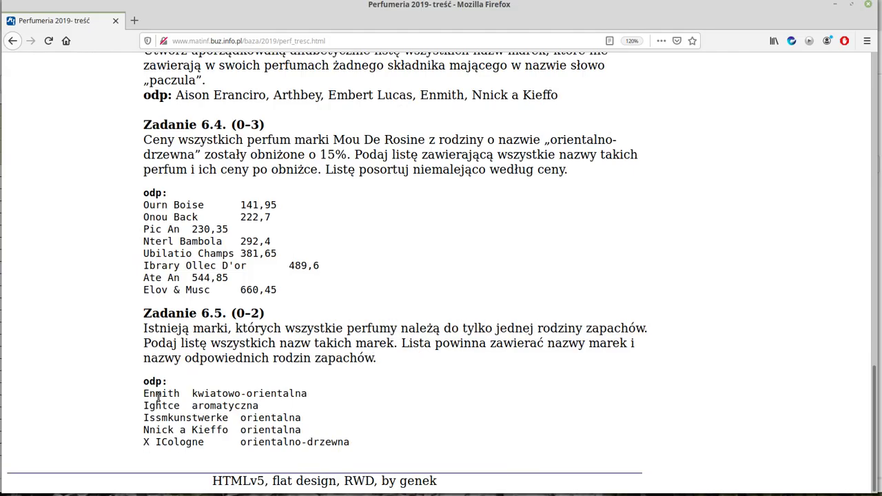
pyautogui.hotkey('alt', 'Tab')
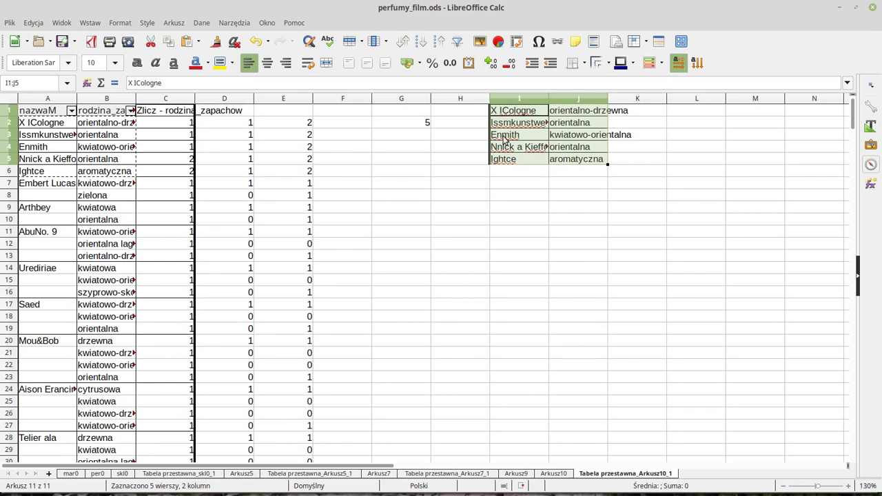
pyautogui.click(544, 135)
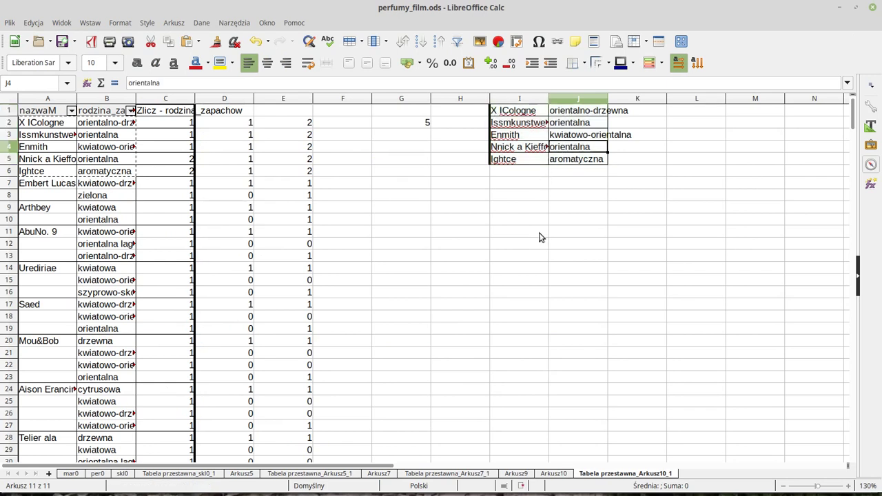
pyautogui.click(540, 236)
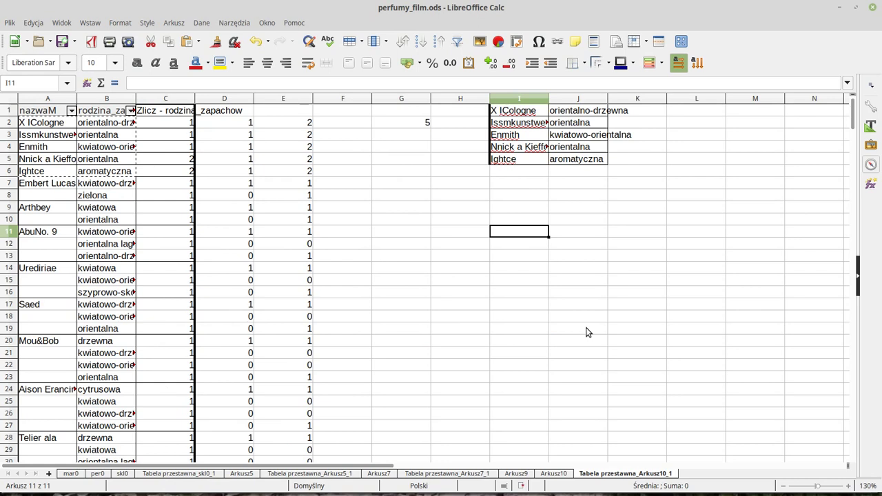